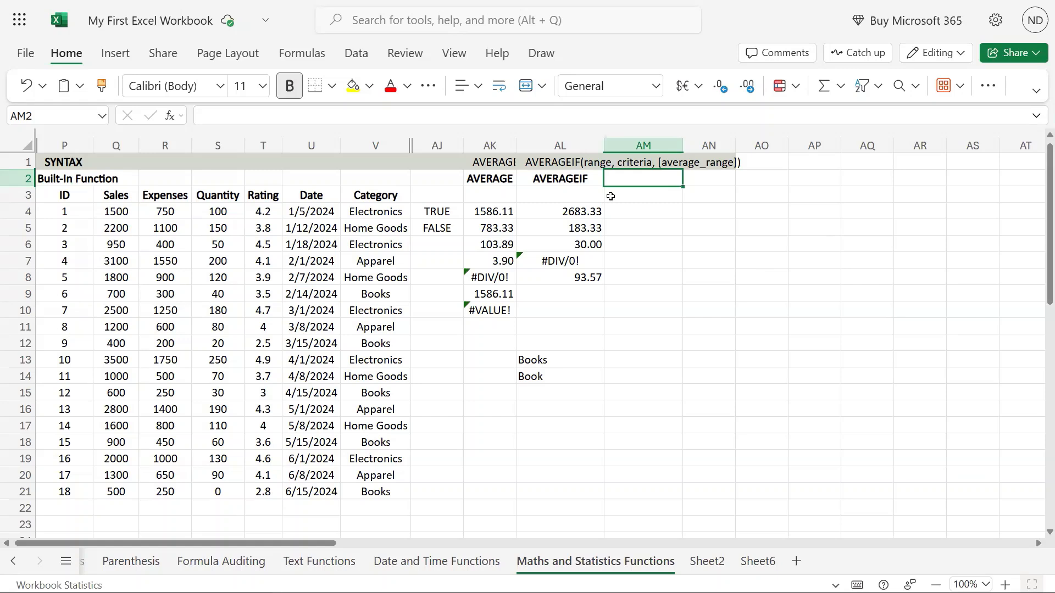
# - Enter the heading AVERAGEIFS in cell AM2, beside the AVERAGEIF heading
pyautogui.click(571, 179)
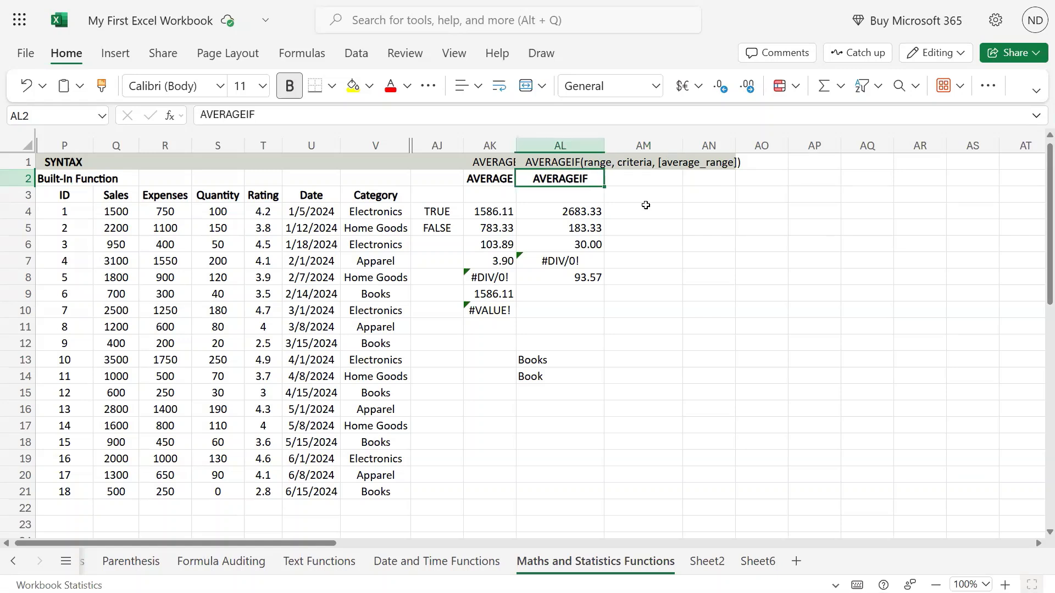
pyautogui.click(637, 184)
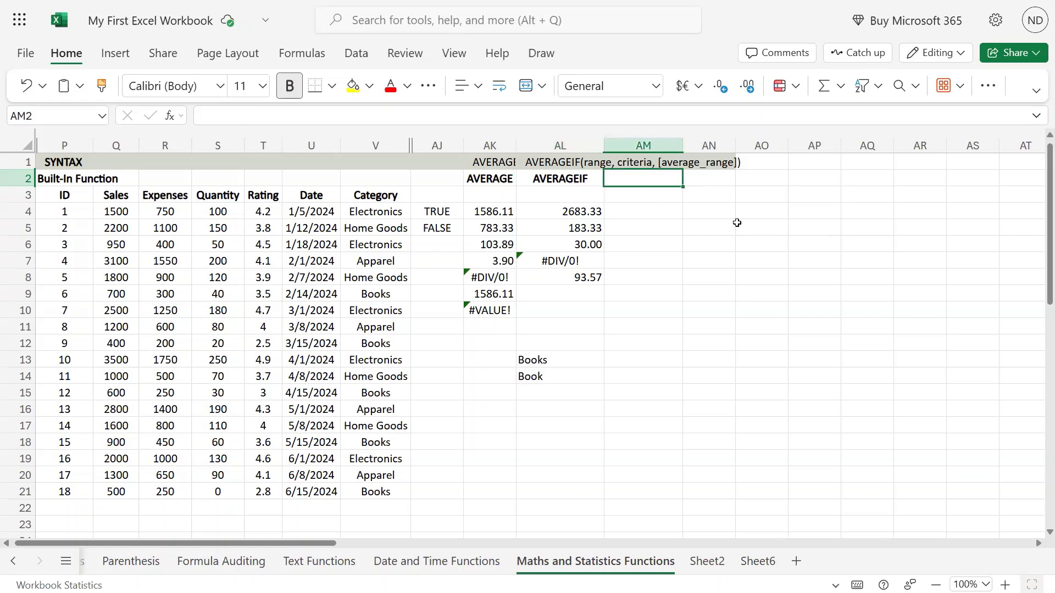
pyautogui.write('AVERAF')
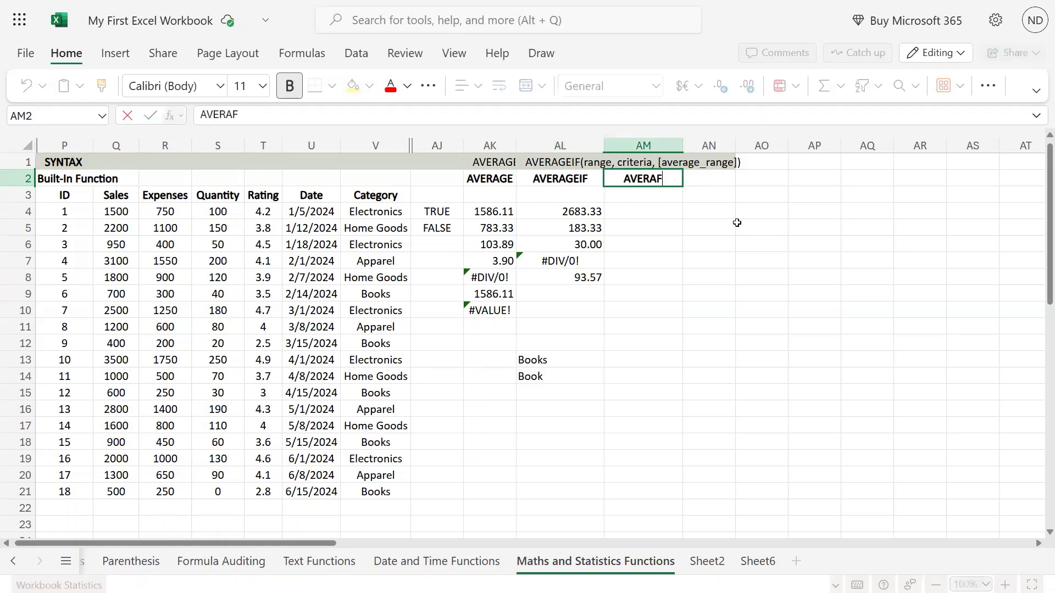
pyautogui.press('BackSpace')
pyautogui.press('BackSpace')
pyautogui.press('BackSpace')
pyautogui.press('BackSpace')
pyautogui.press('BackSpace')
pyautogui.press('BackSpace')
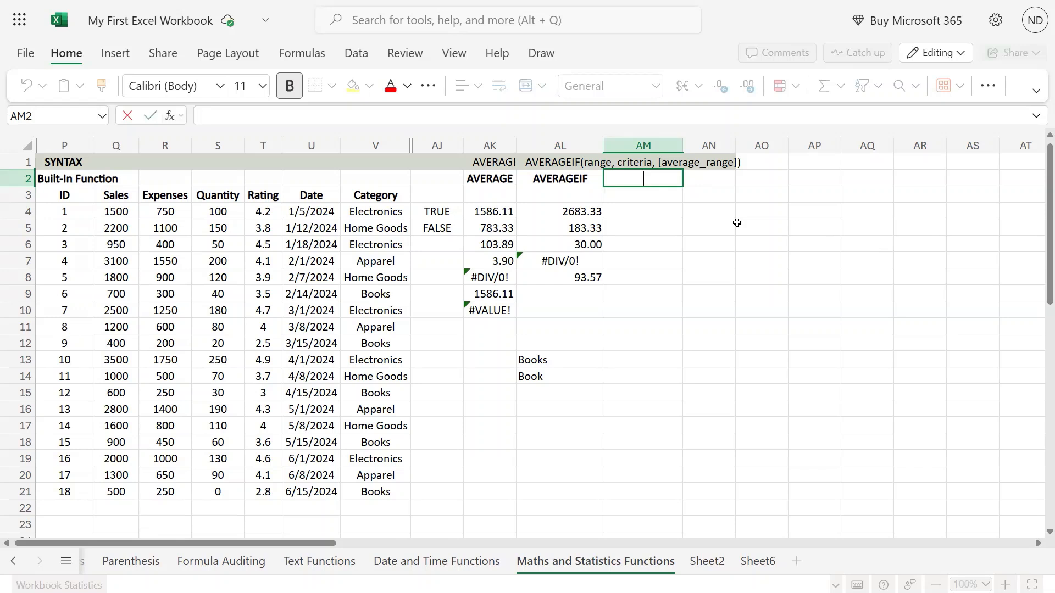
pyautogui.write('AVERAGE')
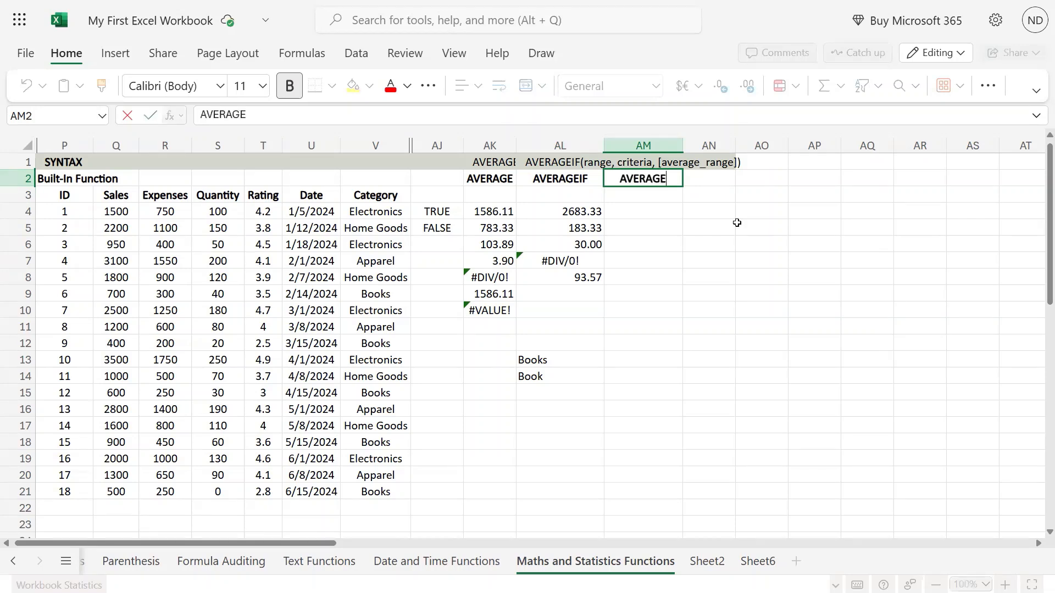
pyautogui.write('IFS')
pyautogui.press('Return')
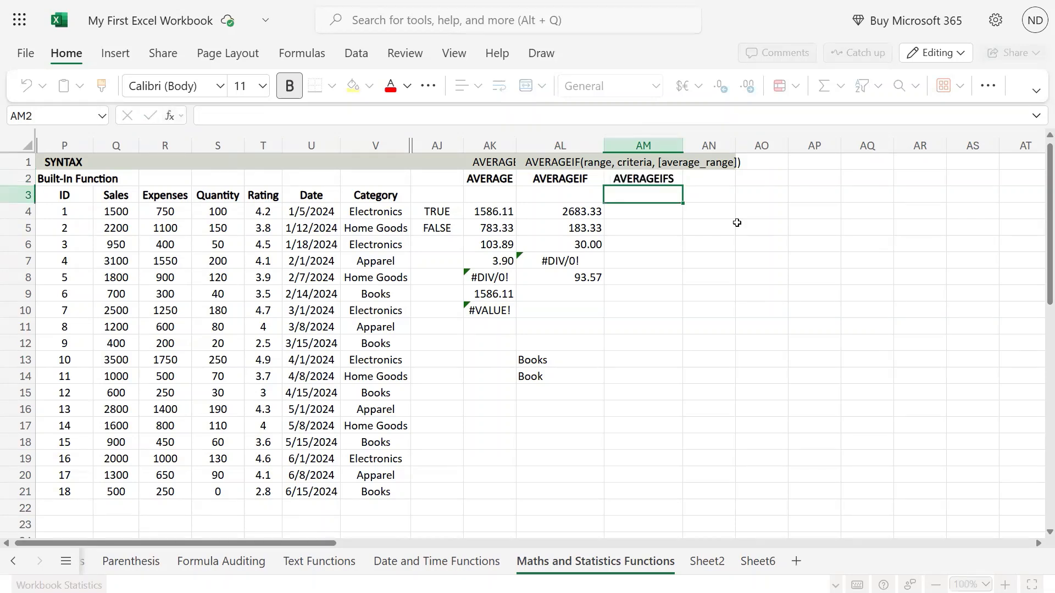
pyautogui.press('Up')
pyautogui.press('Up')
pyautogui.press('Down')
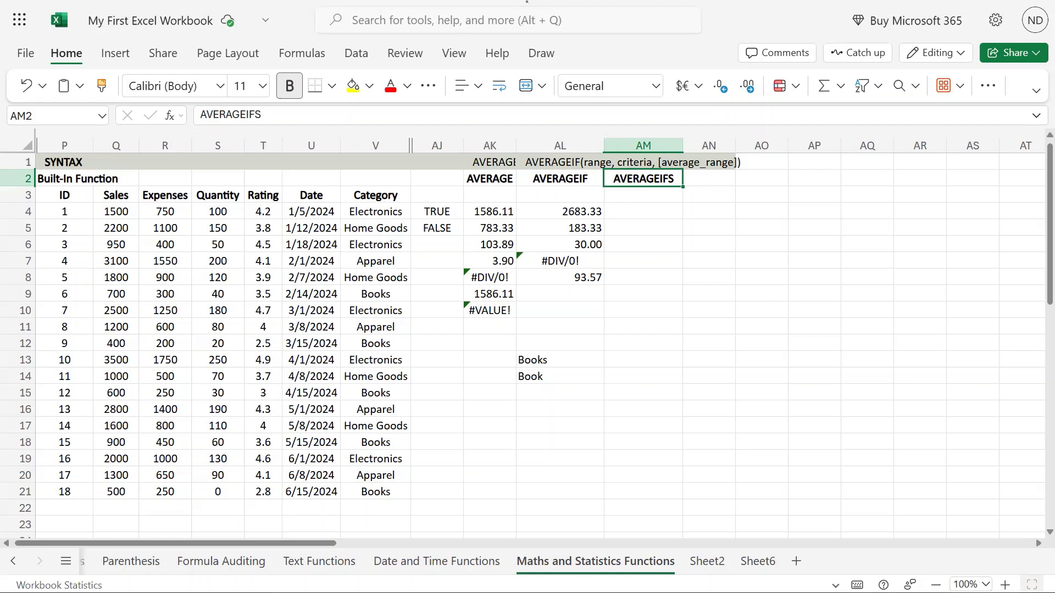
# - Copy the syntax text AVERAGEIF(range, criteria, [average_range]) from cell AL1 into cell AM1
pyautogui.click(643, 166)
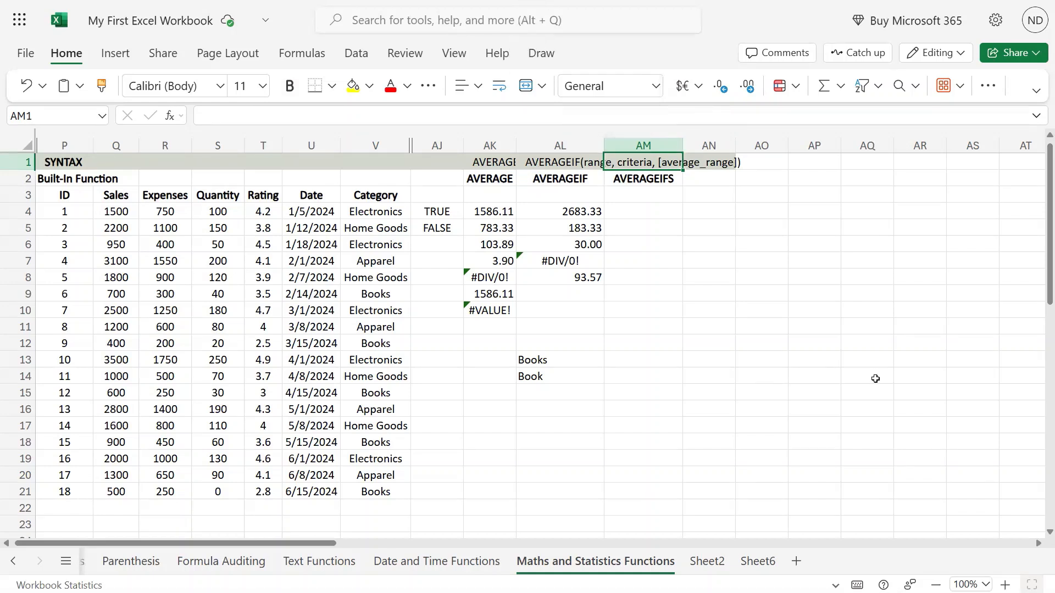
pyautogui.press('Left')
pyautogui.press('F2')
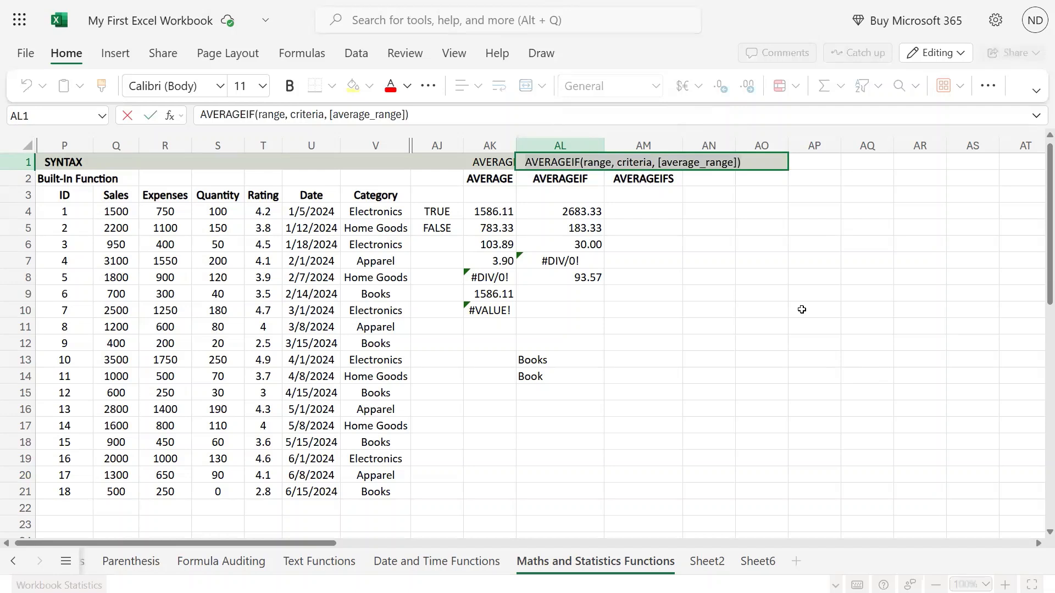
pyautogui.press('Return')
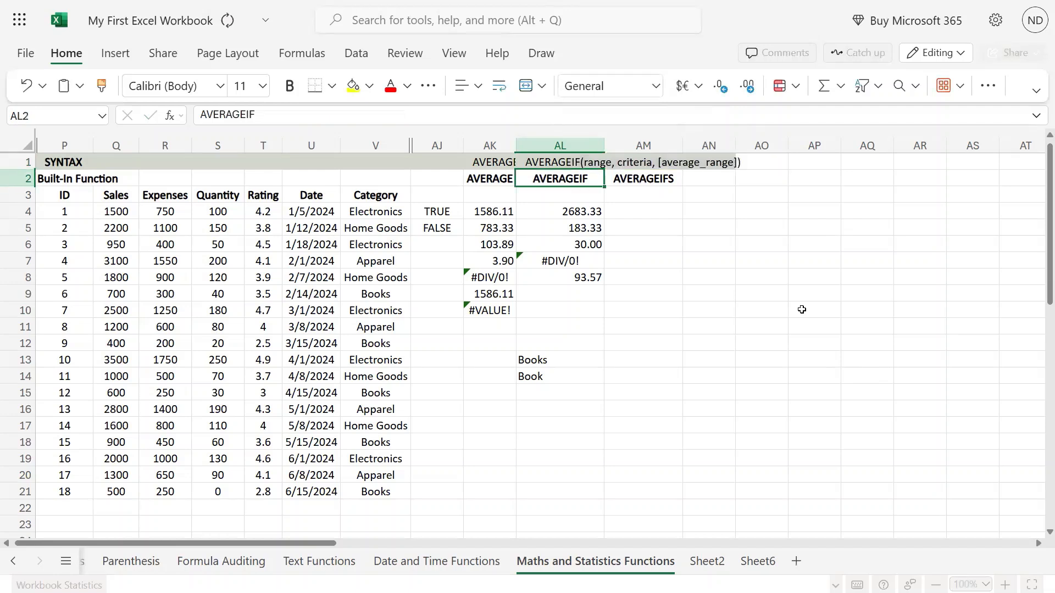
pyautogui.press('Up')
pyautogui.press('Right')
pyautogui.press('F2')
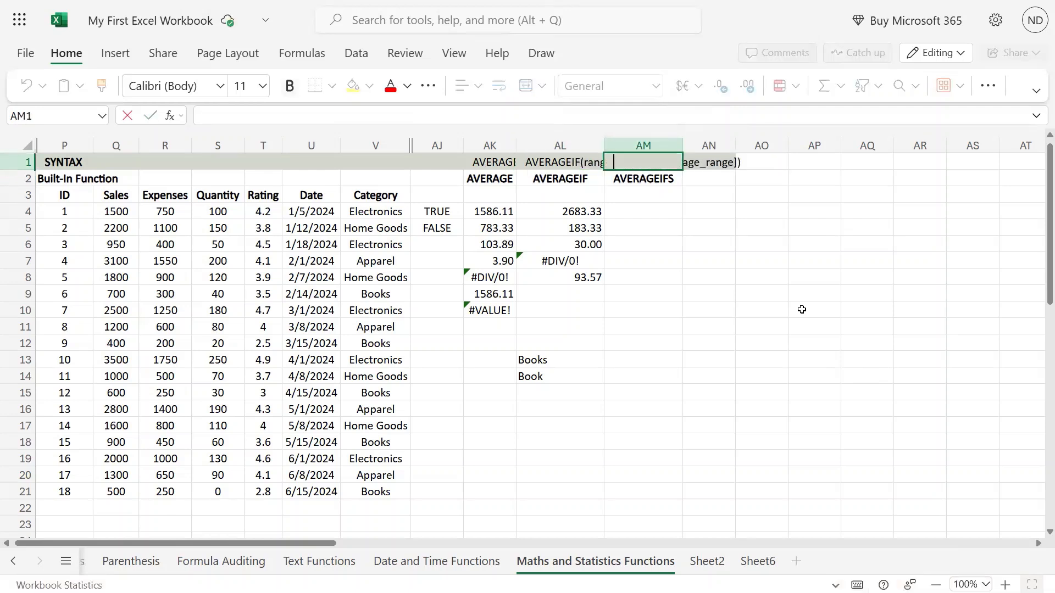
pyautogui.write('AVERAGEIF(range, criteria, [average_range])')
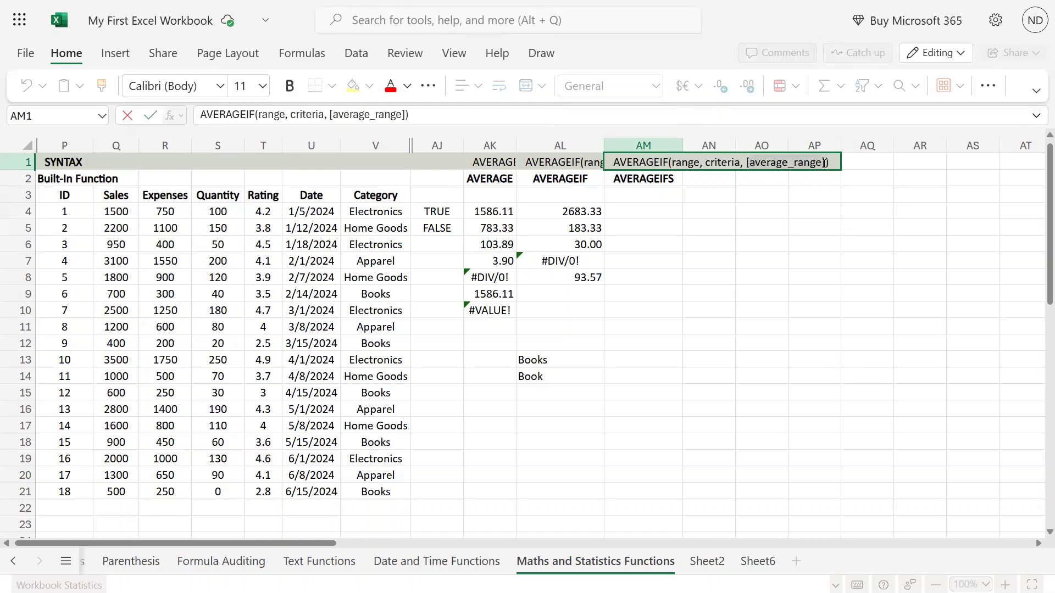
# - Insert average_range as the first argument, followed by a comma, in the syntax text of cell AM1
pyautogui.press('Left')
pyautogui.press('Left')
pyautogui.press('Left')
pyautogui.press('Left')
pyautogui.press('Left')
pyautogui.press('Left')
pyautogui.press('Left')
pyautogui.press('Left')
pyautogui.press('Left')
pyautogui.press('Left')
pyautogui.press('Left')
pyautogui.press('Left')
pyautogui.press('Left')
pyautogui.press('Left')
pyautogui.press('Left')
pyautogui.press('Left')
pyautogui.press('Left')
pyautogui.press('Left')
pyautogui.press('Left')
pyautogui.write('average_range')
pyautogui.write(',')
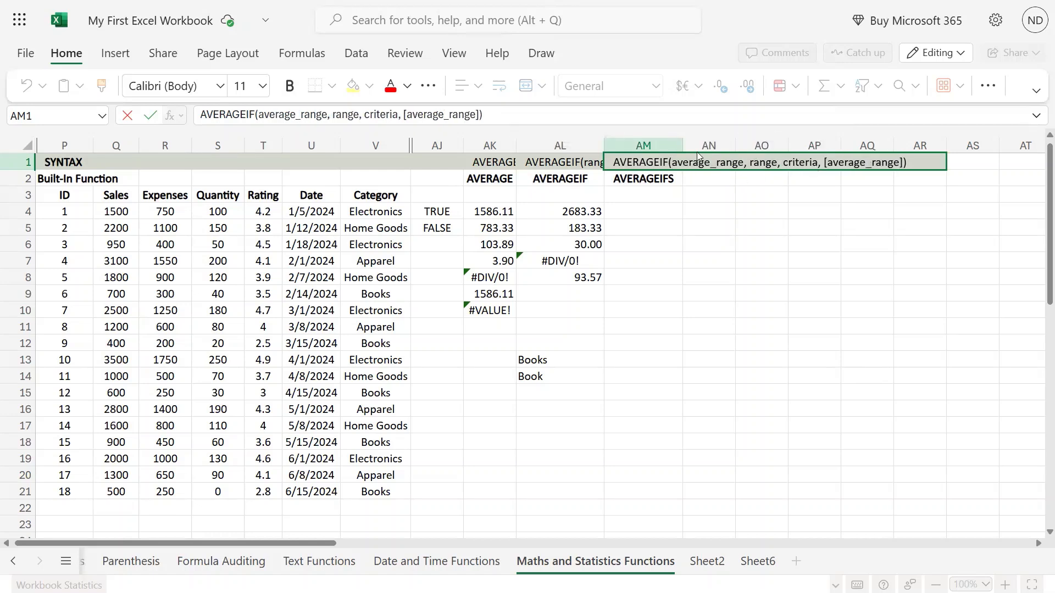
# - Change the function name in AM1's syntax text to AVERAGEIFS
pyautogui.click(674, 162)
pyautogui.write('S')
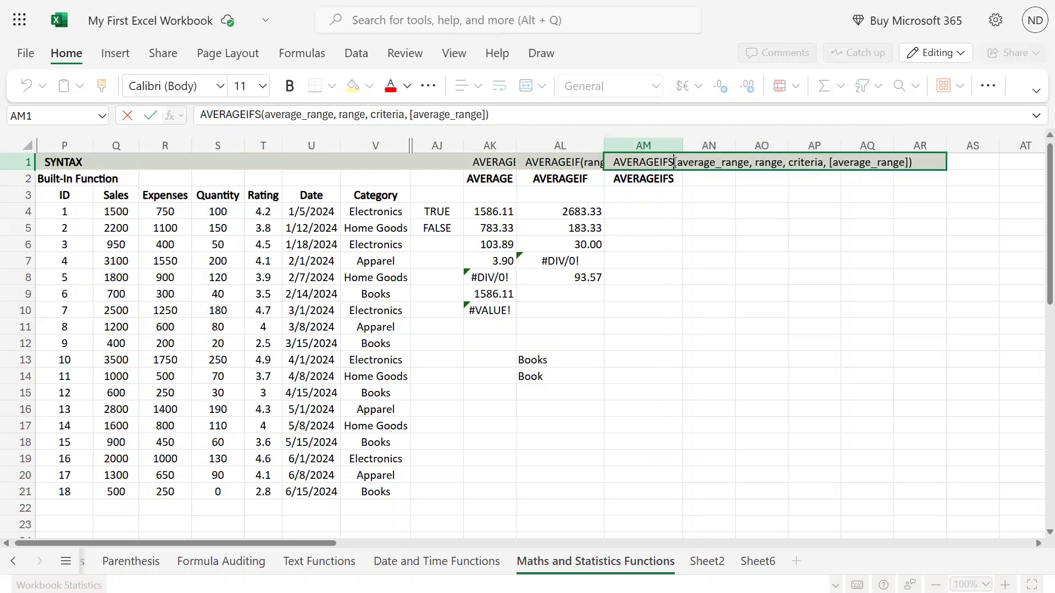
pyautogui.moveTo(676, 163); pyautogui.dragTo(609, 161)
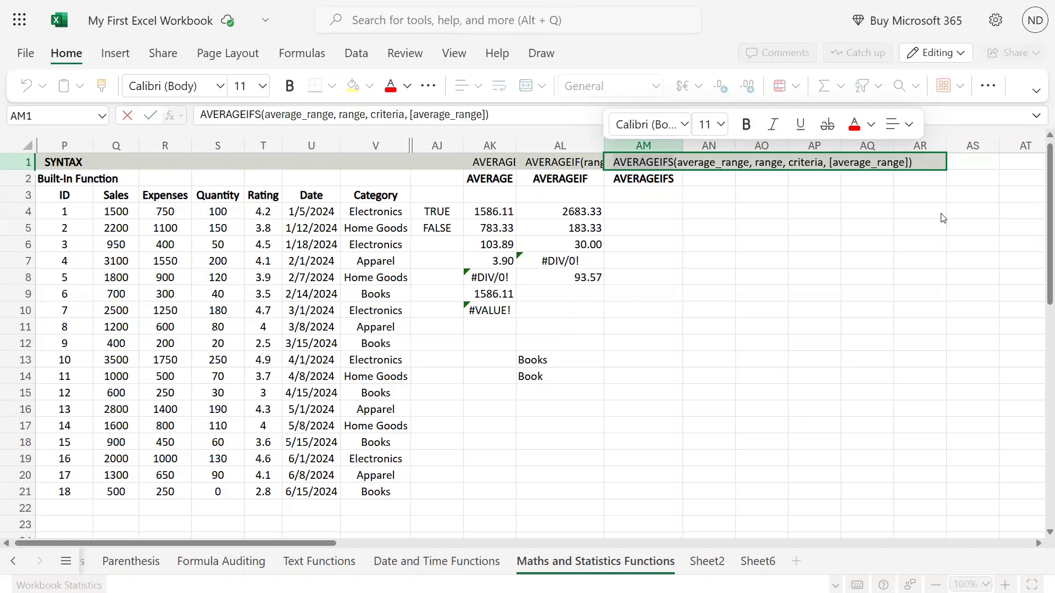
# - Shorten the range argument in AM1's syntax text to r1
pyautogui.click(349, 115)
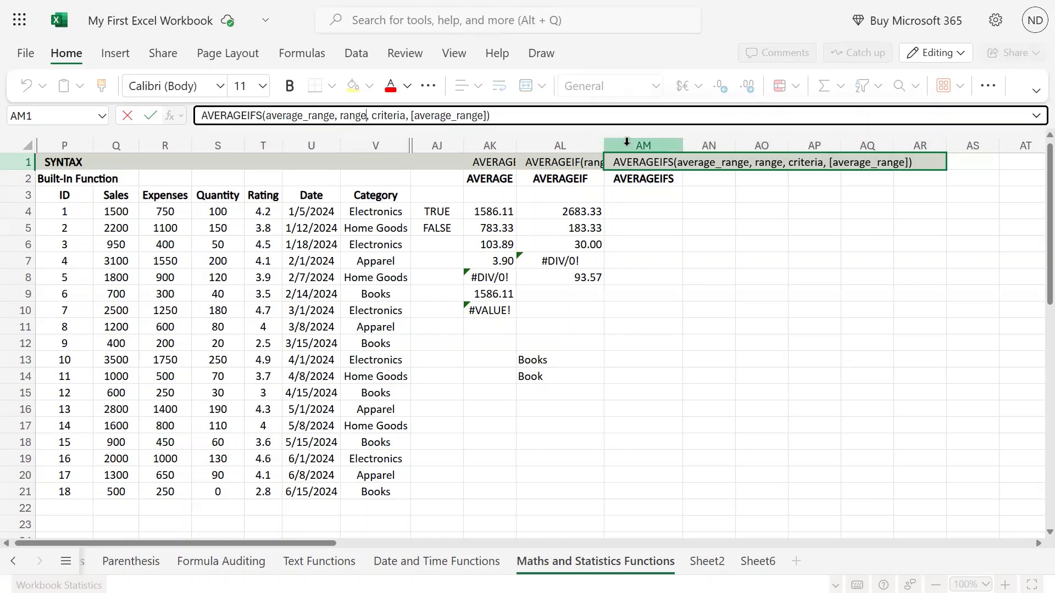
pyautogui.press('BackSpace')
pyautogui.press('BackSpace')
pyautogui.press('BackSpace')
pyautogui.press('BackSpace')
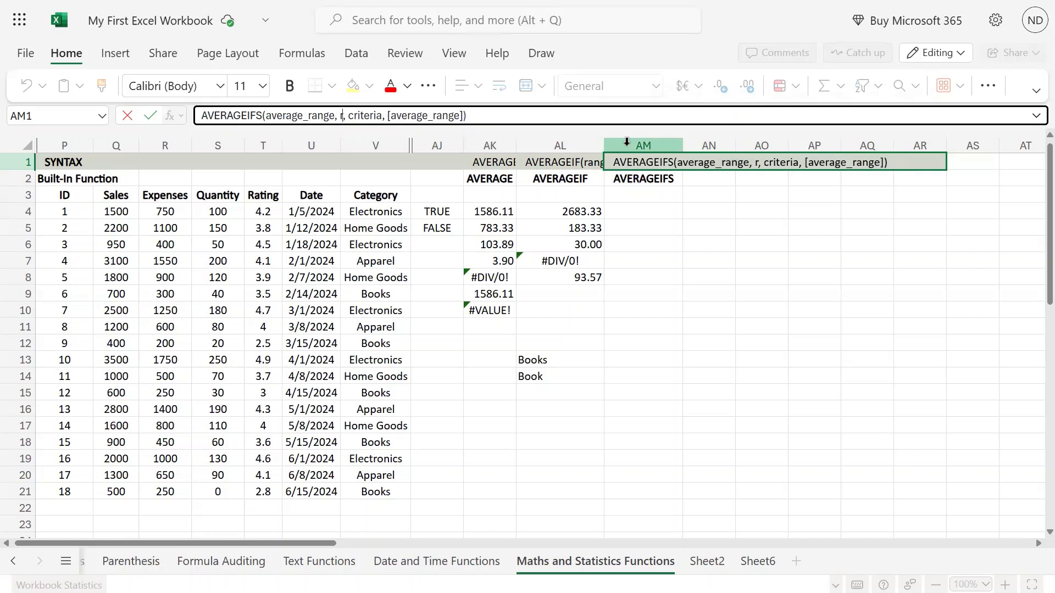
pyautogui.write('1')
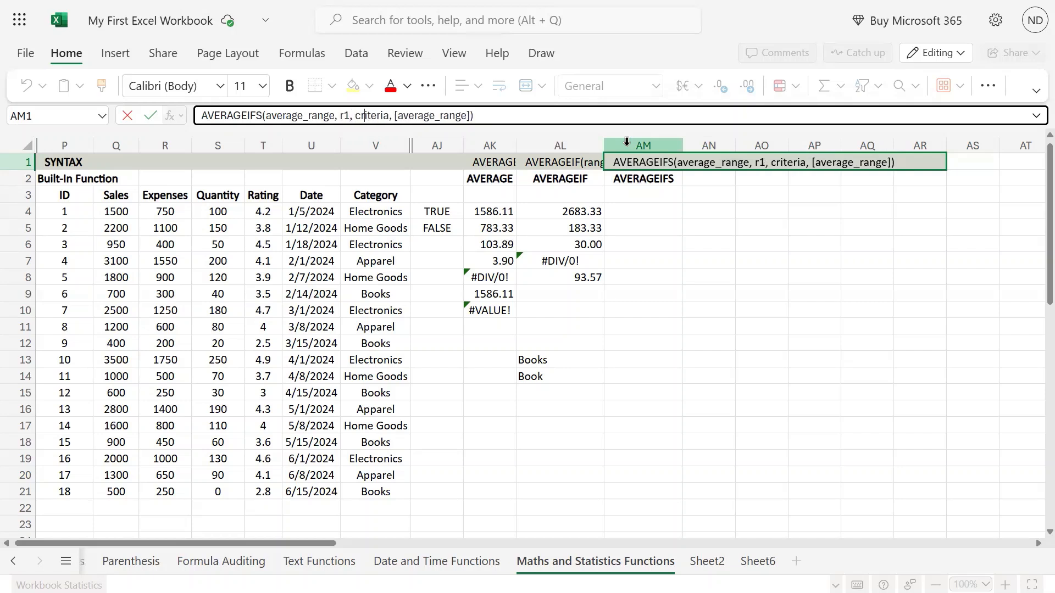
# - Shorten the criteria argument in AM1's syntax text to c1
pyautogui.hotkey('shift', 'Right')
pyautogui.hotkey('shift', 'Right')
pyautogui.hotkey('shift', 'Right')
pyautogui.hotkey('shift', 'Right')
pyautogui.hotkey('shift', 'Right')
pyautogui.hotkey('shift', 'Right')
pyautogui.hotkey('shift', 'Right')
pyautogui.press('BackSpace')
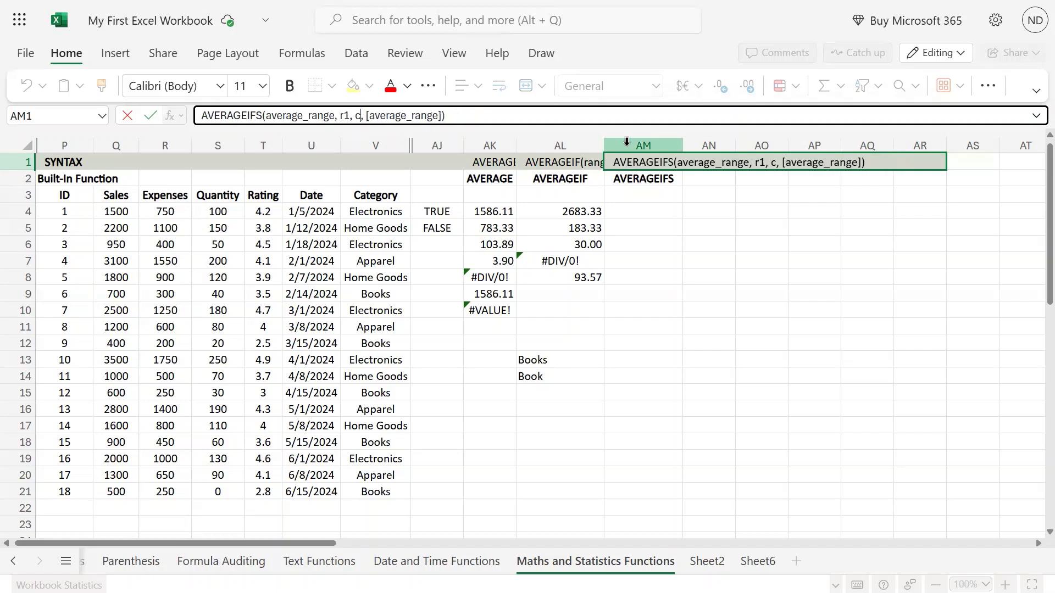
pyautogui.write('1')
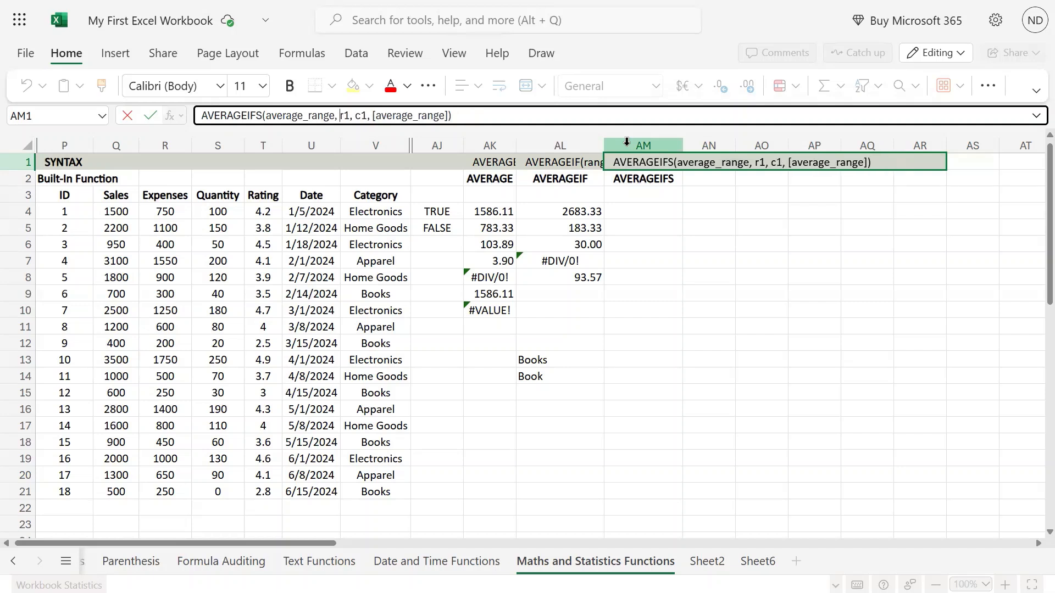
# - Remove the comma between c1 and the bracketed argument in AM1's syntax text
pyautogui.hotkey('shift', 'Right')
pyautogui.press('Right')
pyautogui.press('Right')
pyautogui.press('Right')
pyautogui.press('Right')
pyautogui.hotkey('shift', 'Right')
pyautogui.press('Left')
pyautogui.hotkey('shift', 'Right')
pyautogui.hotkey('shift', 'Right')
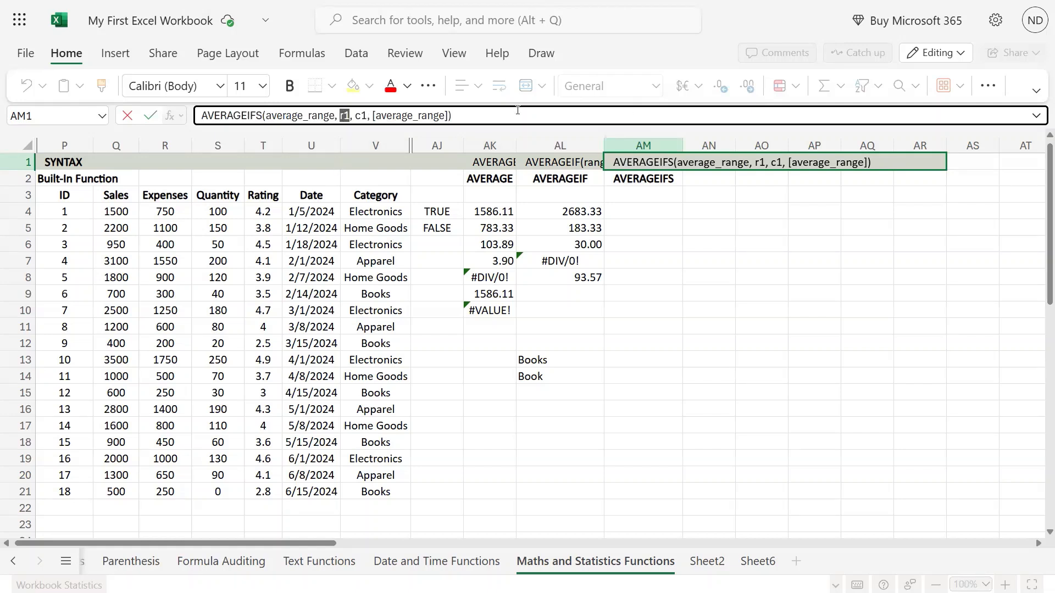
pyautogui.press('Right')
pyautogui.press('Right')
pyautogui.press('Right')
pyautogui.press('Left')
pyautogui.hotkey('shift', 'Right')
pyautogui.hotkey('shift', 'Right')
pyautogui.hotkey('shift', 'Right')
pyautogui.hotkey('shift', 'Right')
pyautogui.hotkey('shift', 'Right')
pyautogui.hotkey('shift', 'Right')
pyautogui.hotkey('shift', 'Right')
pyautogui.hotkey('shift', 'Right')
pyautogui.press('Right')
pyautogui.press('BackSpace')
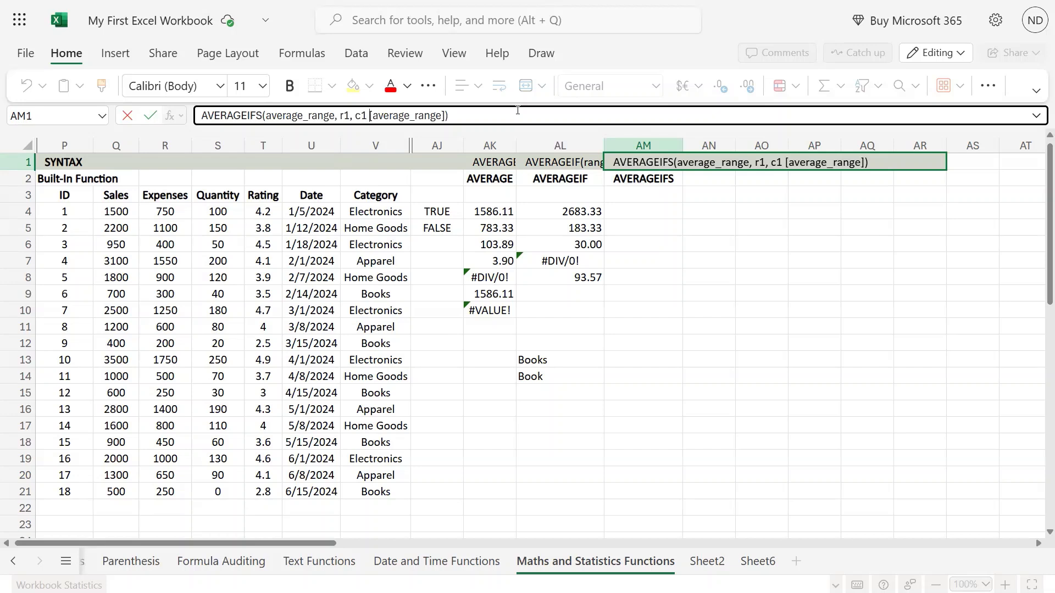
# - Replace average_range inside the square brackets of AM1's syntax text with r2, c2, r3, c3
pyautogui.press('Right')
pyautogui.hotkey('shift', 'Left')
pyautogui.hotkey('shift', 'Left')
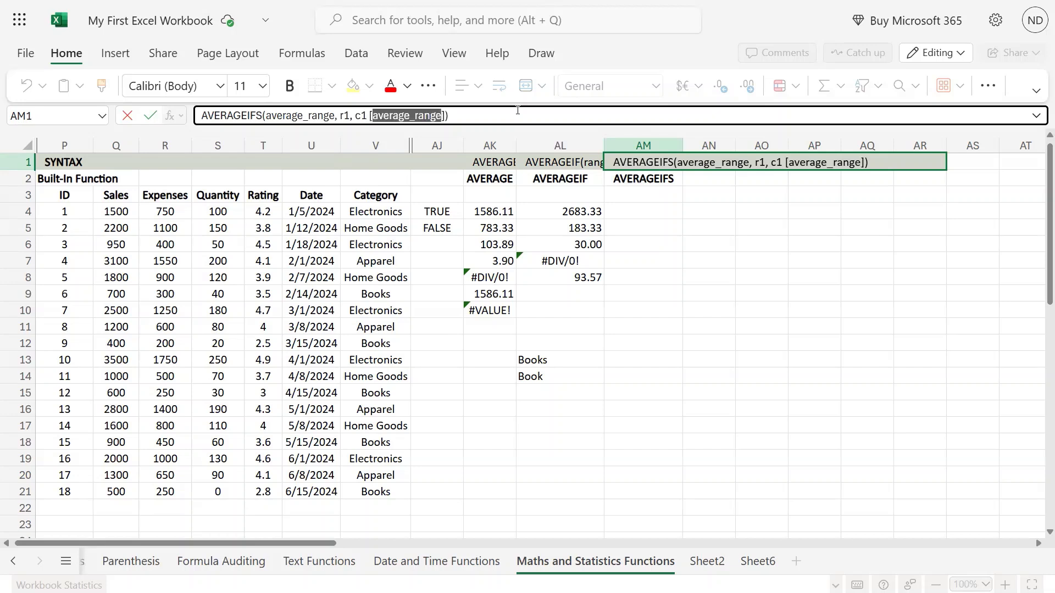
pyautogui.press('Left')
pyautogui.hotkey('ctrl', 'shift', 'Right')
pyautogui.press('Left')
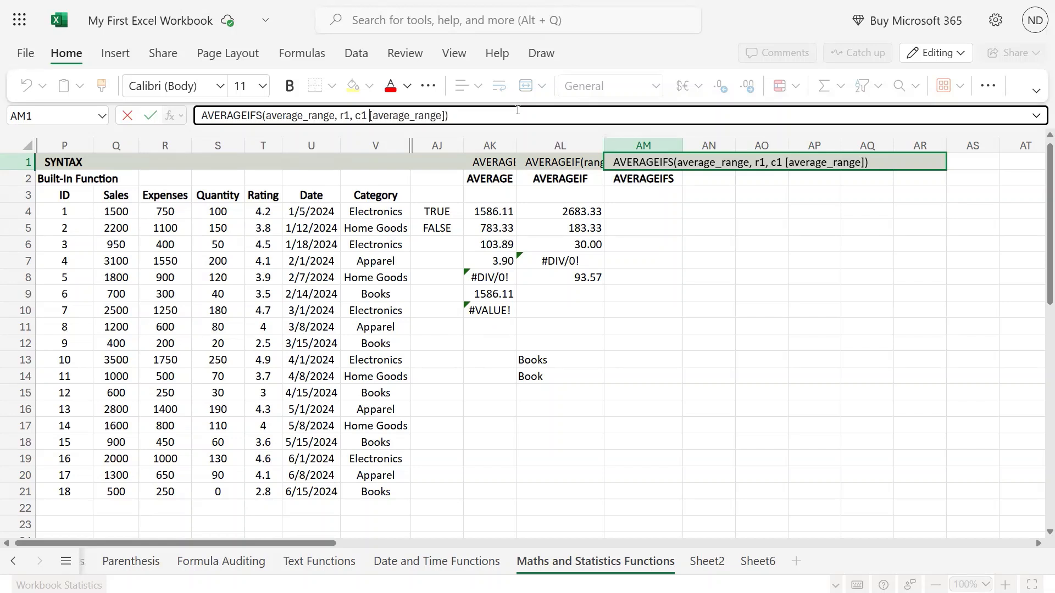
pyautogui.hotkey('ctrl', 'shift', 'Left')
pyautogui.hotkey('shift', 'Left')
pyautogui.hotkey('shift', 'Left')
pyautogui.hotkey('shift', 'Left')
pyautogui.hotkey('shift', 'Left')
pyautogui.press('Right')
pyautogui.hotkey('ctrl', 'shift', 'Right')
pyautogui.hotkey('shift', 'Right')
pyautogui.hotkey('shift', 'Left')
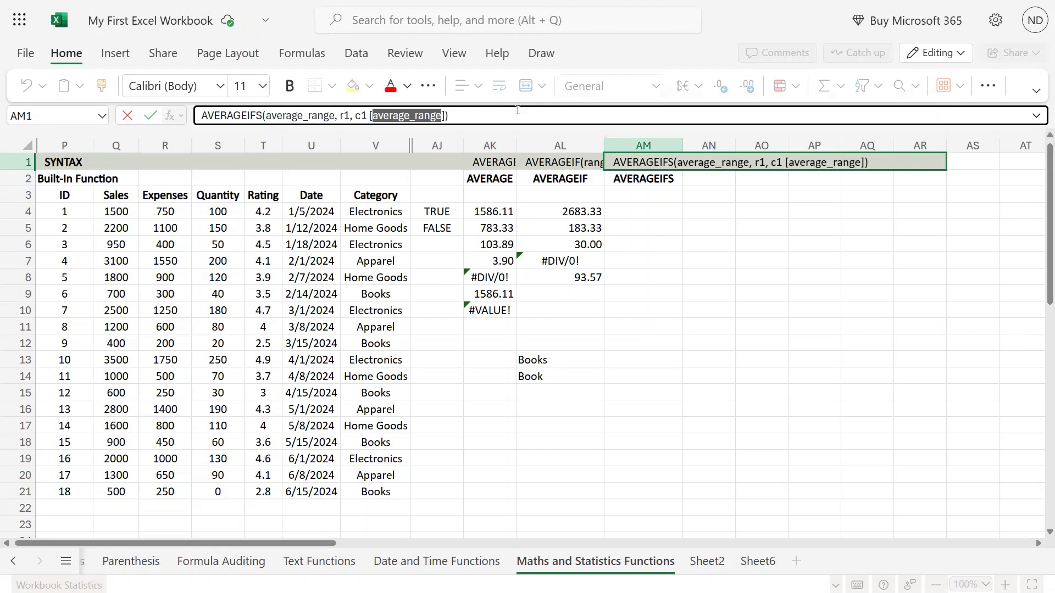
pyautogui.write('r')
pyautogui.write('2,')
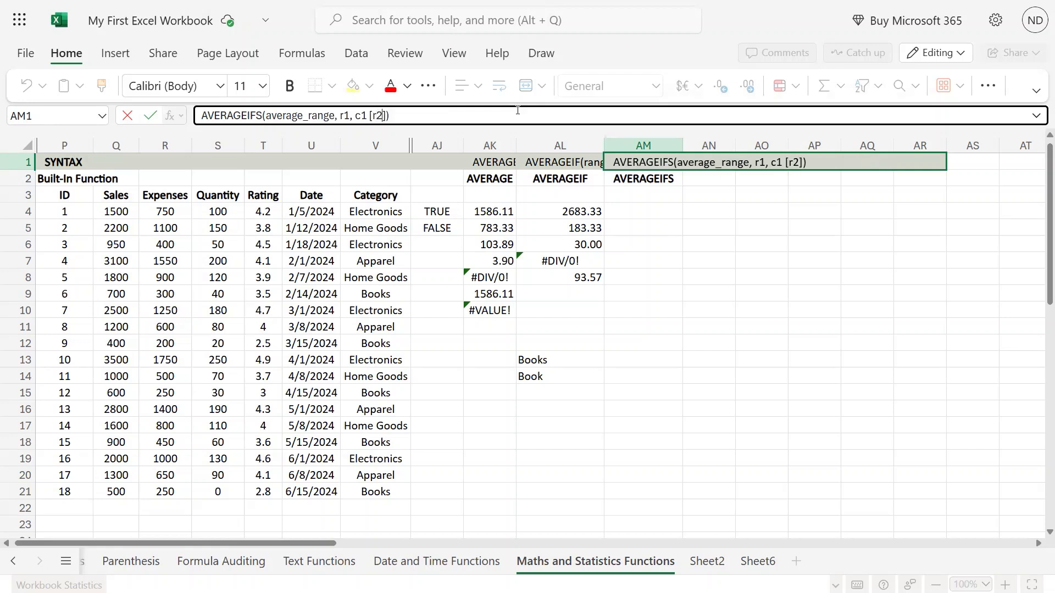
pyautogui.write(' c2, r3, c3')
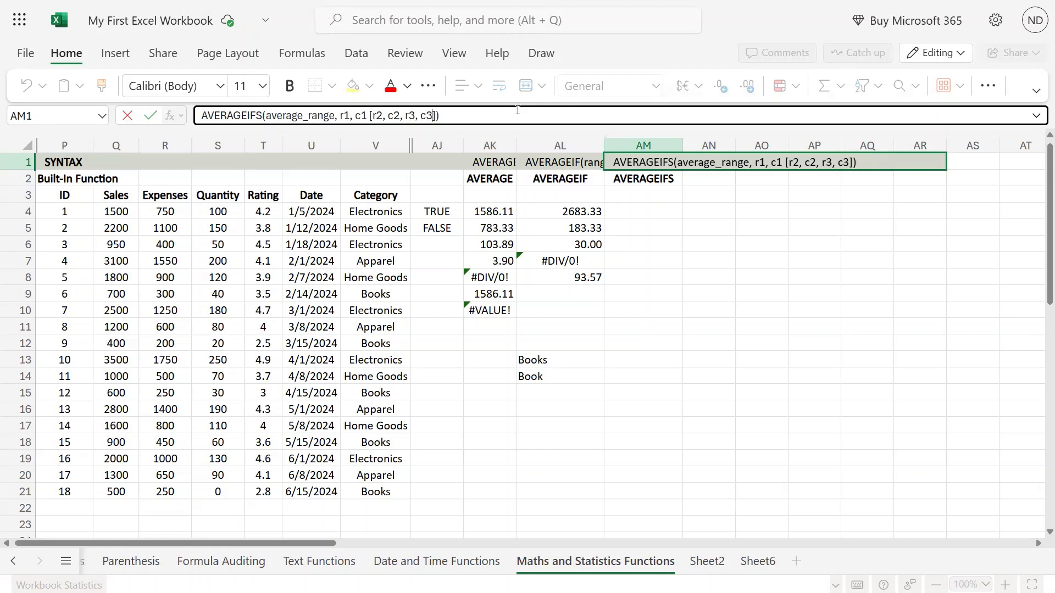
# - Extend the bracketed arguments in AM1 with ,....,r127,c127 and commit the syntax text
pyautogui.write(',....')
pyautogui.write(',r127,')
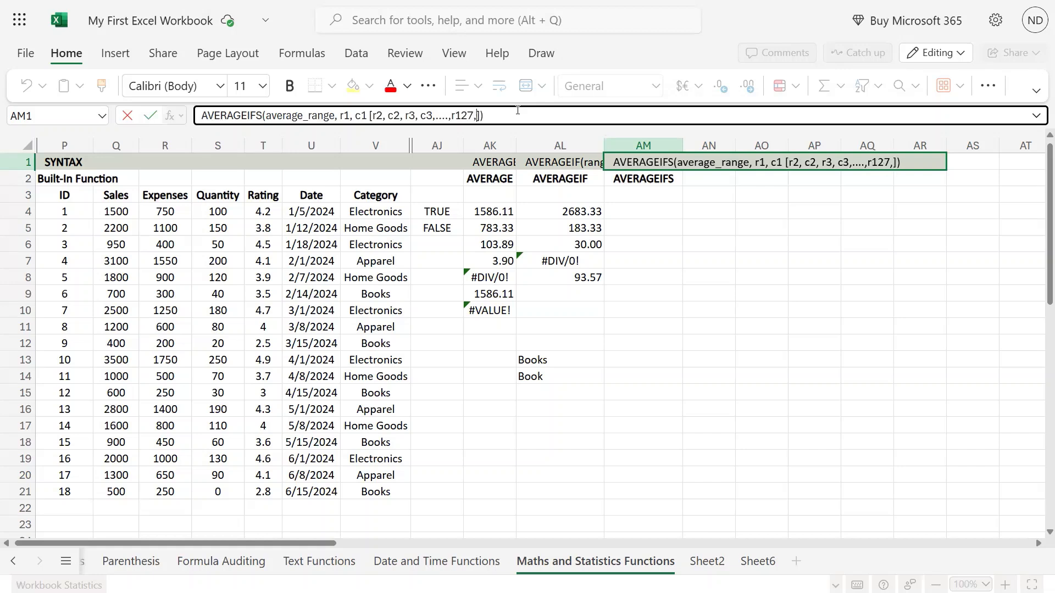
pyautogui.write('c127')
pyautogui.press('Return')
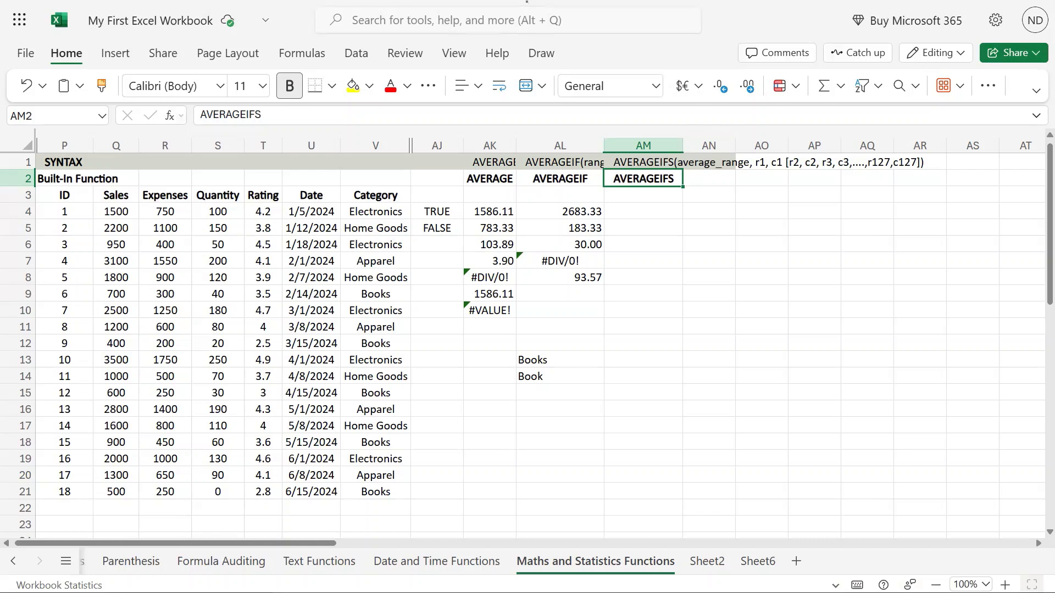
# - Examine the AVERAGEIF formula in AL4, the Books entries in the Category column, the Quantity values and the criterion in AL13
pyautogui.click(646, 211)
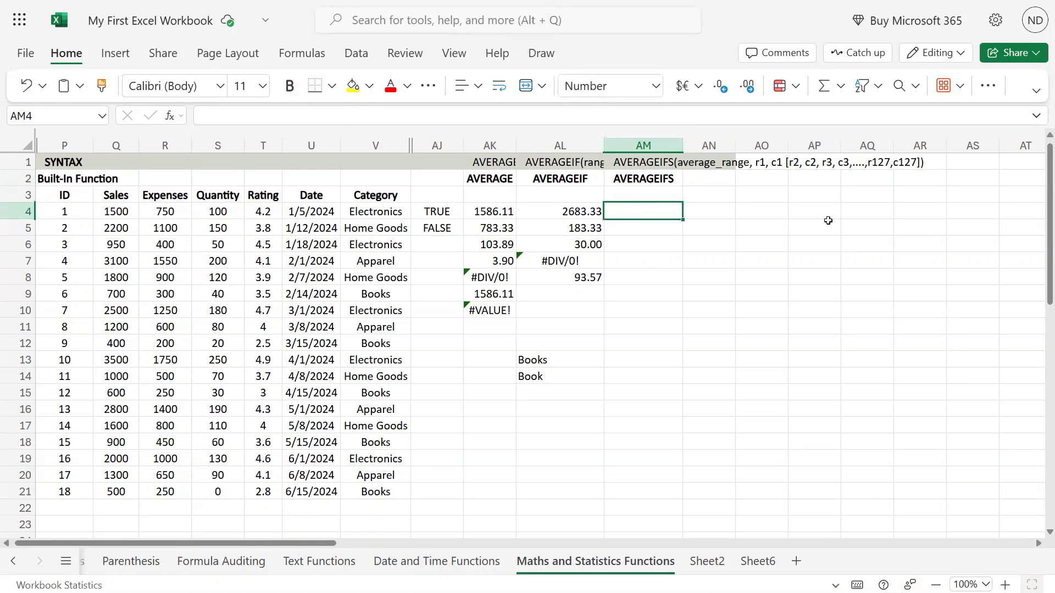
pyautogui.press('Left')
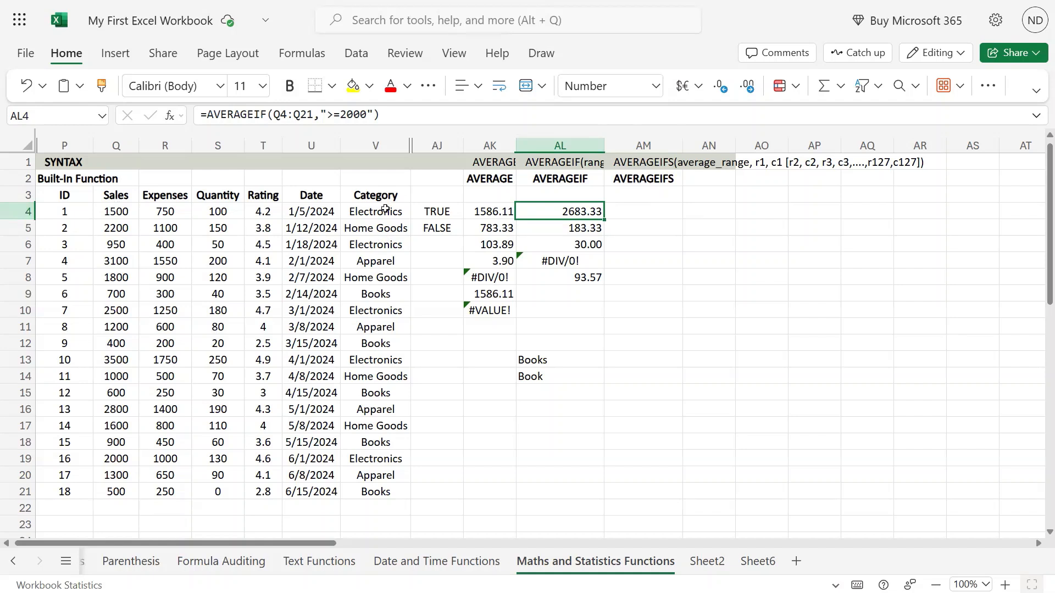
pyautogui.click(389, 297)
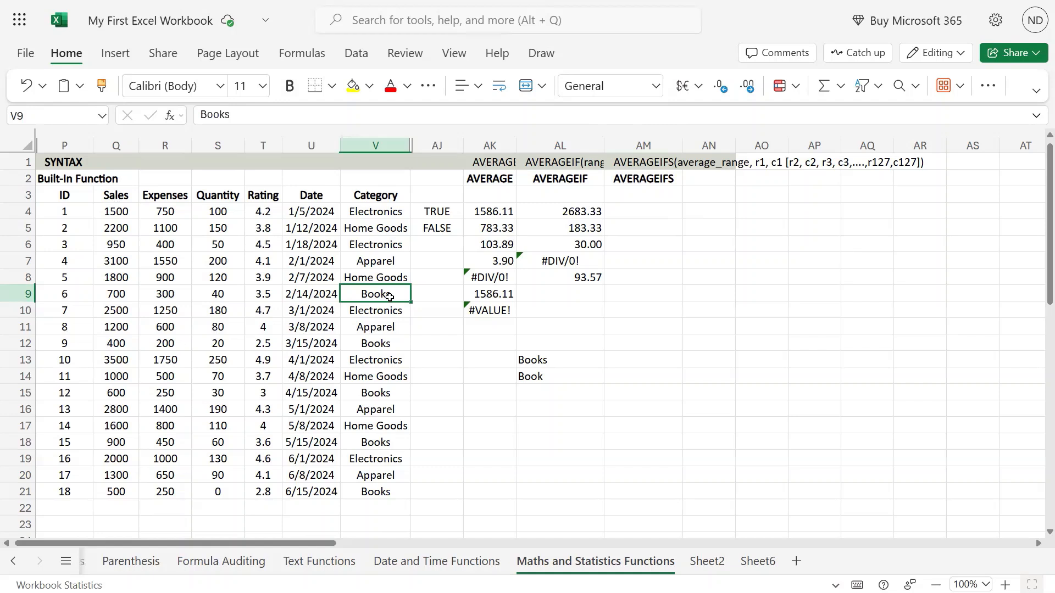
pyautogui.moveTo(235, 216); pyautogui.dragTo(236, 477)
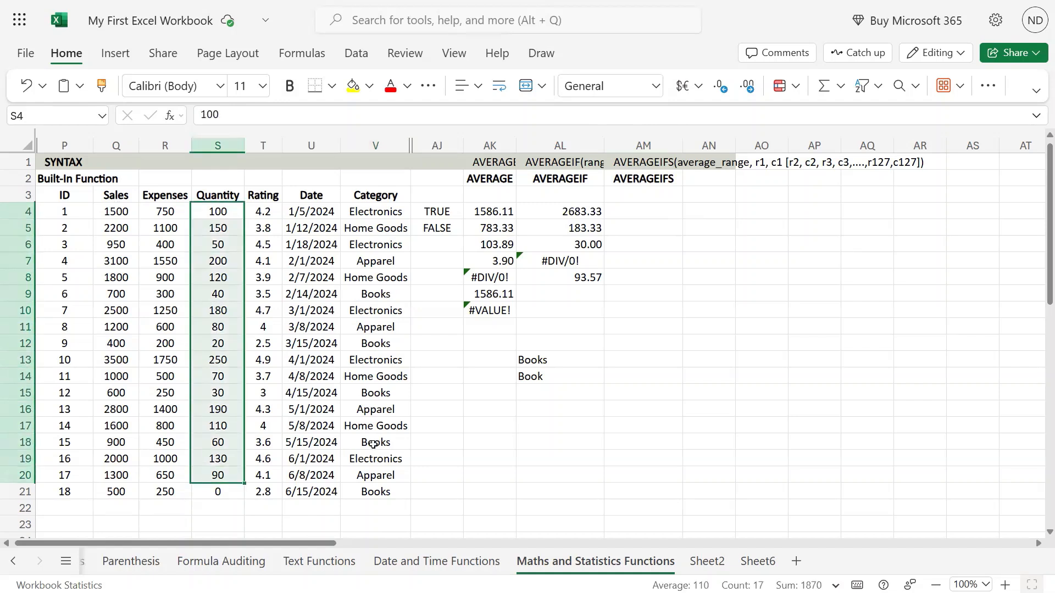
pyautogui.click(384, 394)
pyautogui.click(675, 210)
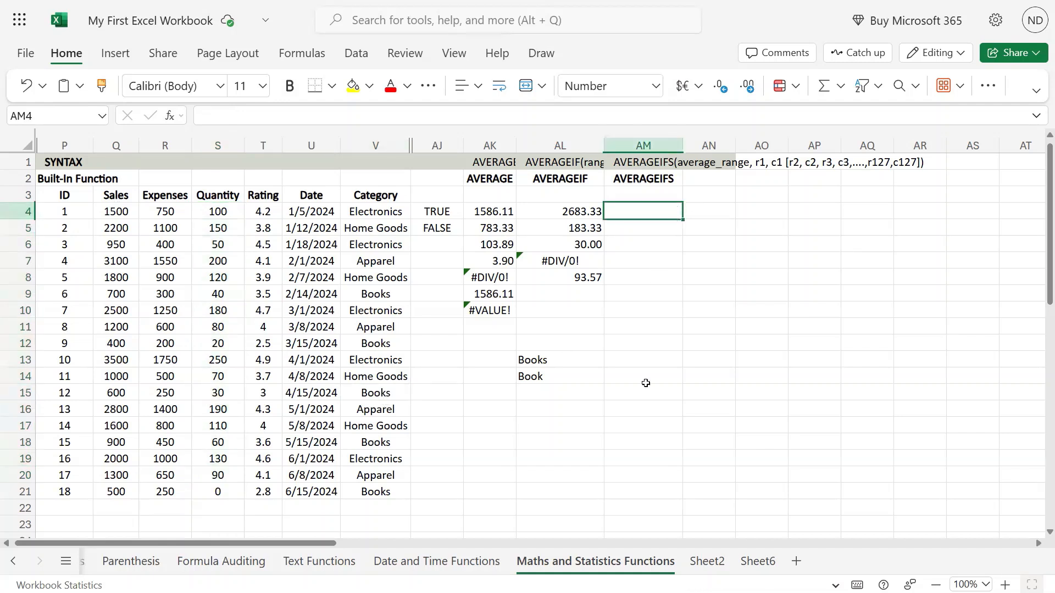
pyautogui.click(644, 365)
pyautogui.press('Left')
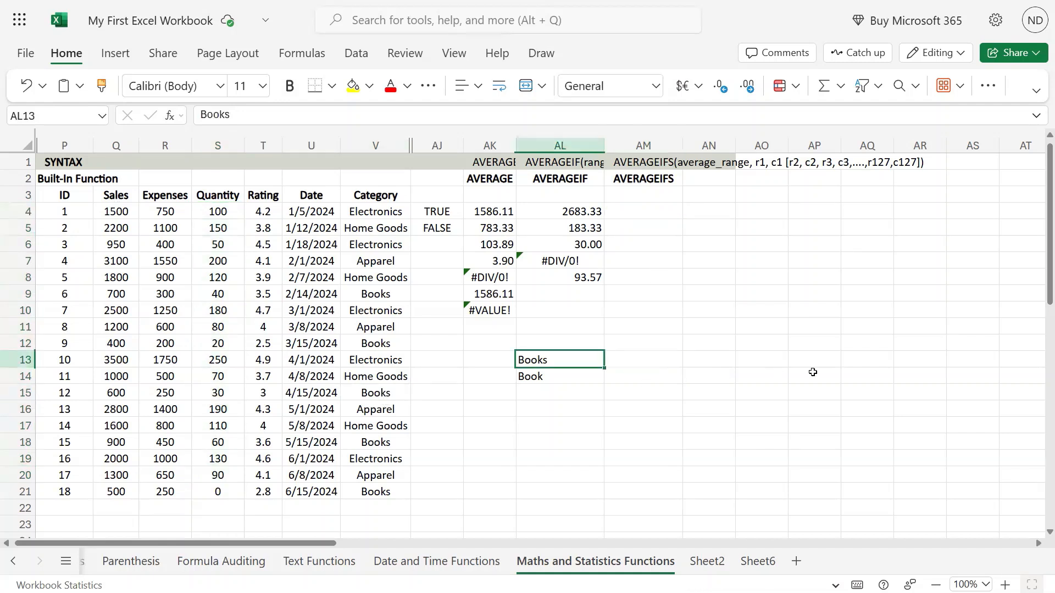
# - Copy the Books criterion from AL13 into AM13
pyautogui.hotkey('ctrl', 'c')
pyautogui.press('Right')
pyautogui.hotkey('ctrl', 'v')
# - Enter the quantity criterion >50 in AM14, below the Books criterion
pyautogui.press('Down')
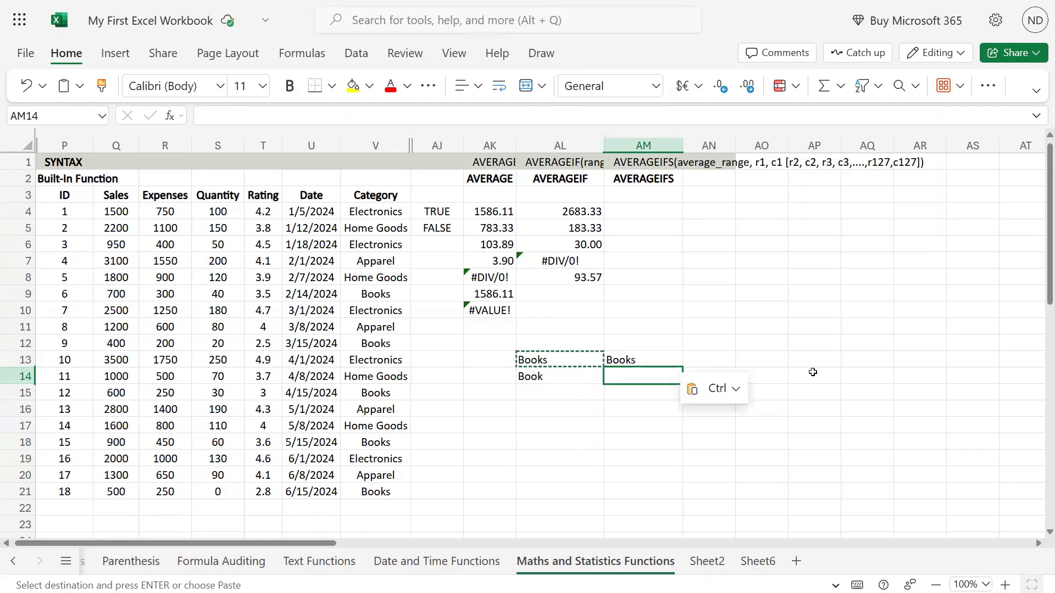
pyautogui.write('50')
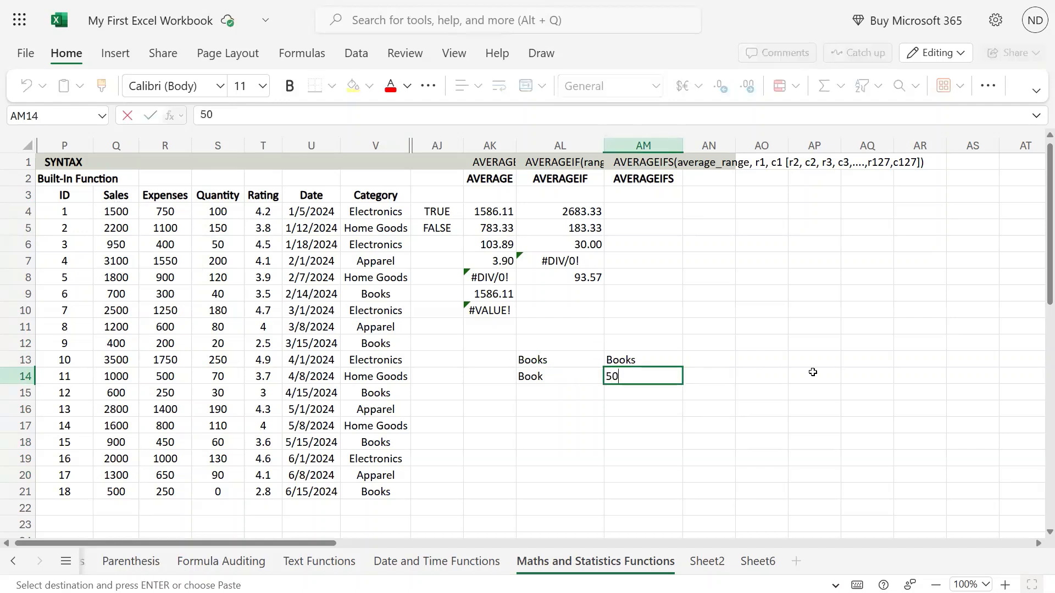
pyautogui.press('Return')
pyautogui.press('Up')
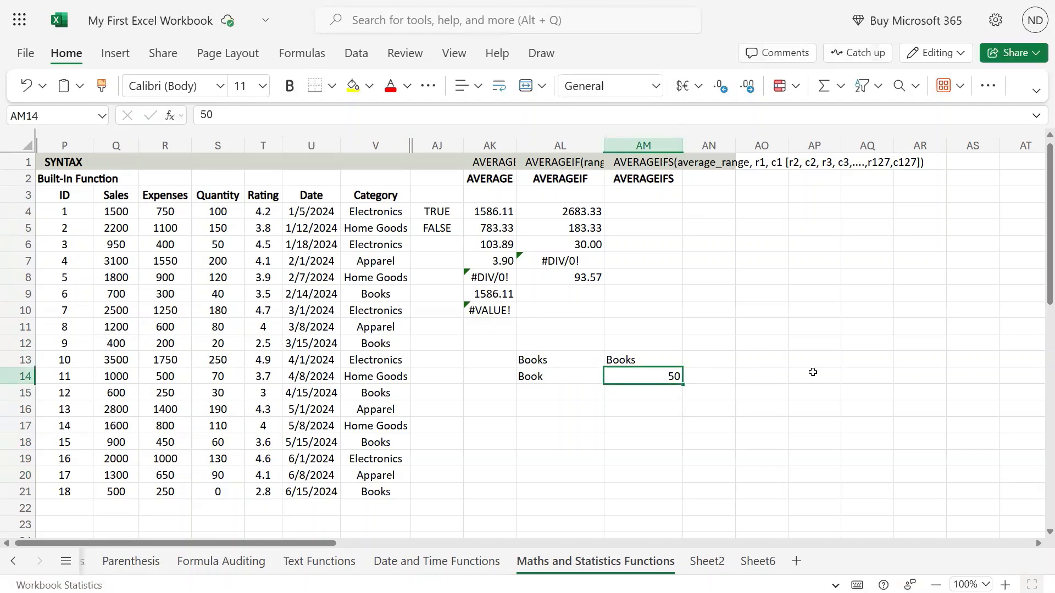
pyautogui.press('Up')
pyautogui.press('Down')
pyautogui.press('F2')
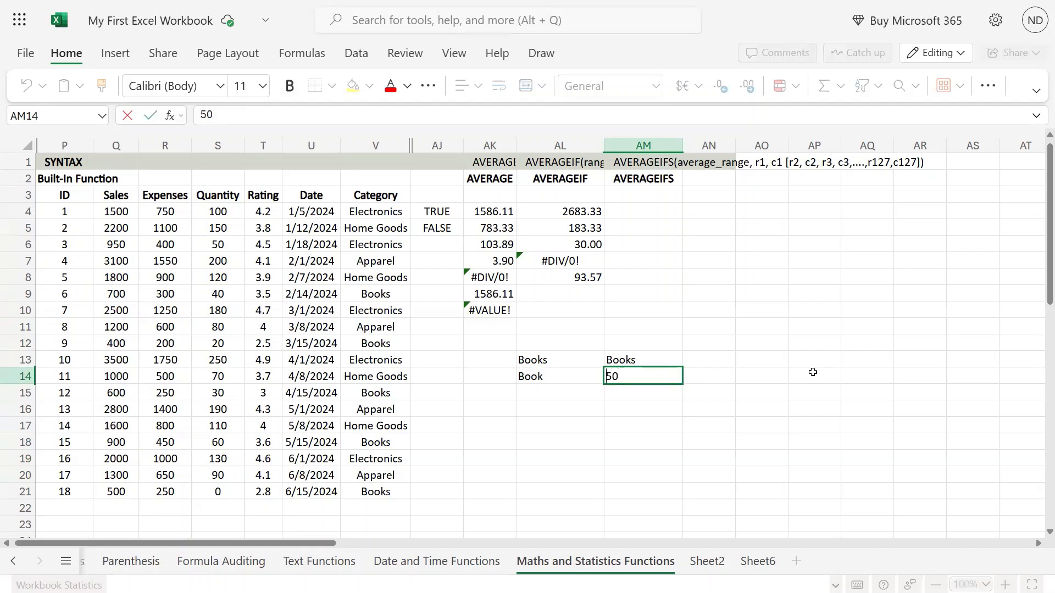
pyautogui.write('>')
pyautogui.press('Return')
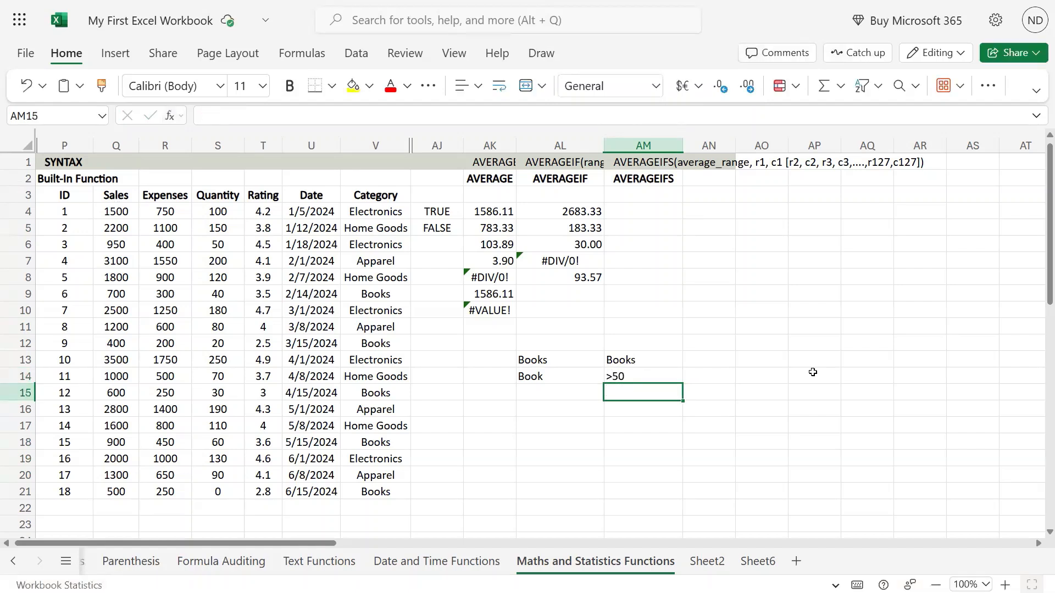
# - Start an AVERAGEIFS formula in AM4 with the Sales values Q4:Q21 as the average range
pyautogui.press('Up')
pyautogui.press('Up')
pyautogui.press('Up')
pyautogui.press('Up')
pyautogui.press('Up')
pyautogui.press('Up')
pyautogui.press('Up')
pyautogui.press('Up')
pyautogui.press('Up')
pyautogui.press('Up')
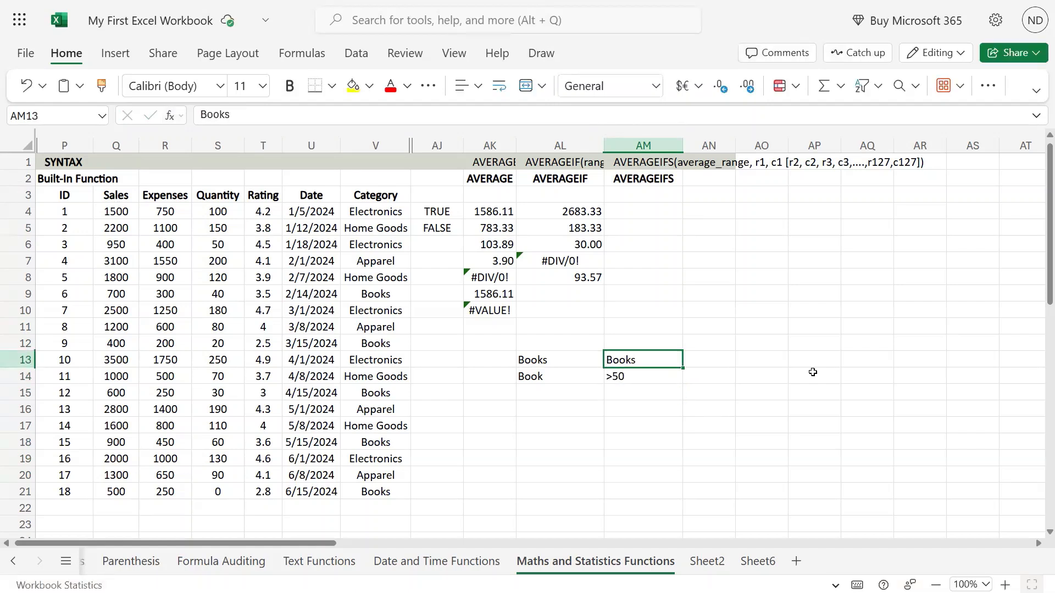
pyautogui.press('Up')
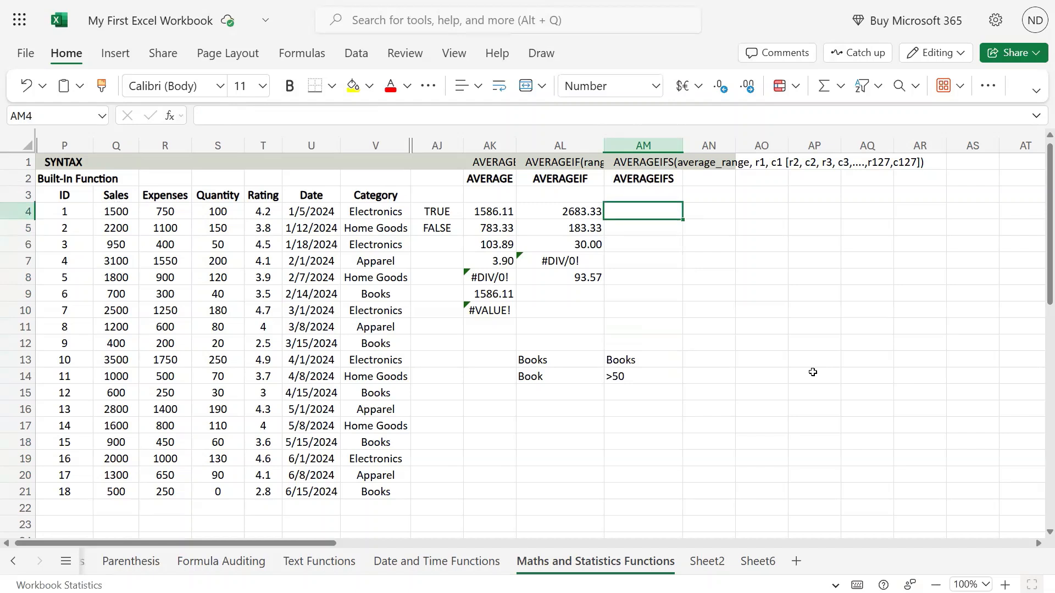
pyautogui.write('=average')
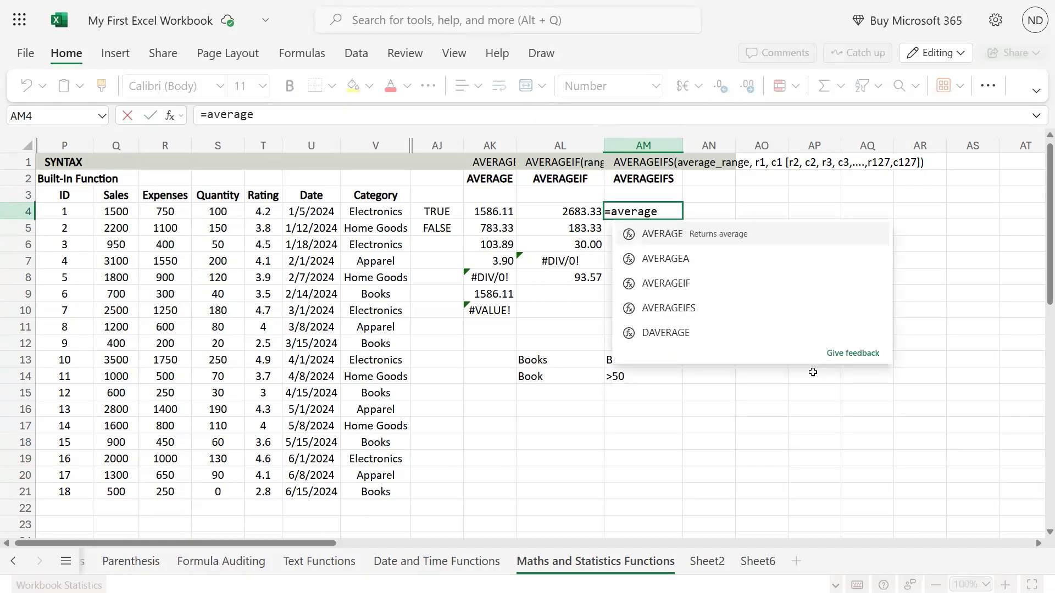
pyautogui.write('ifs(')
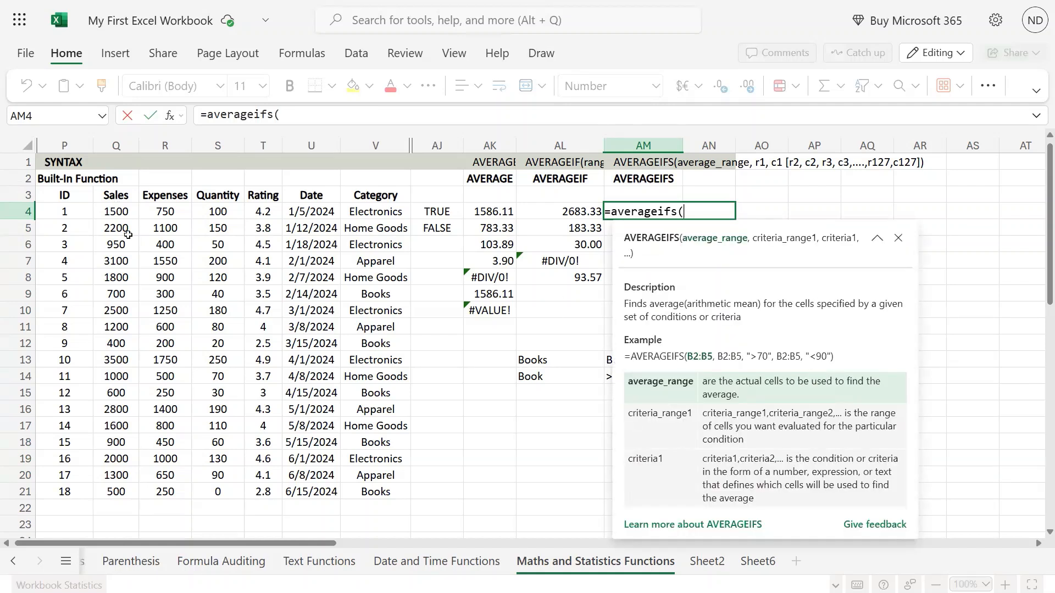
pyautogui.moveTo(114, 209); pyautogui.dragTo(116, 492)
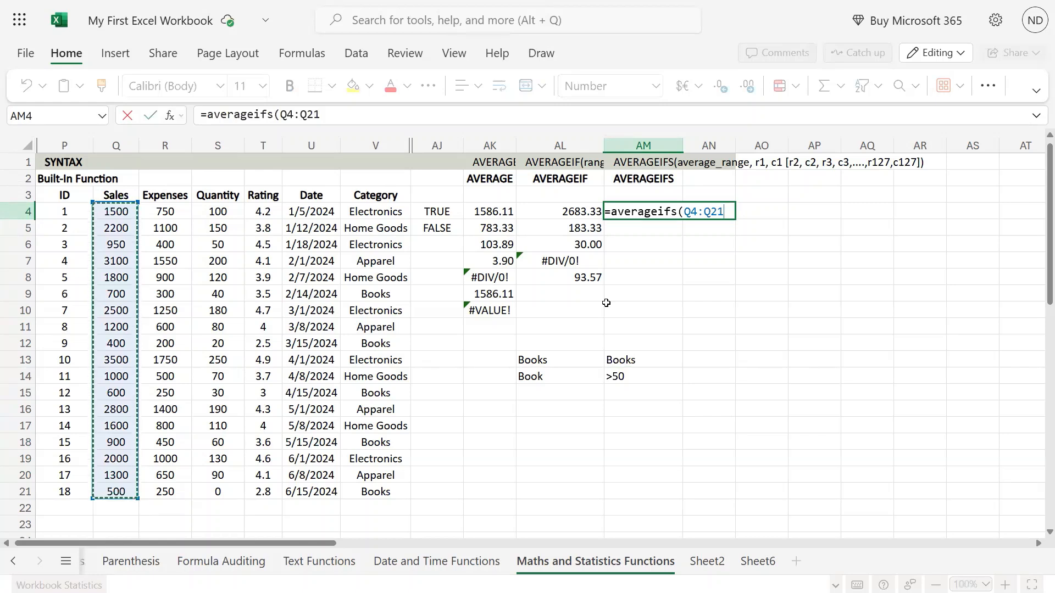
pyautogui.write(',')
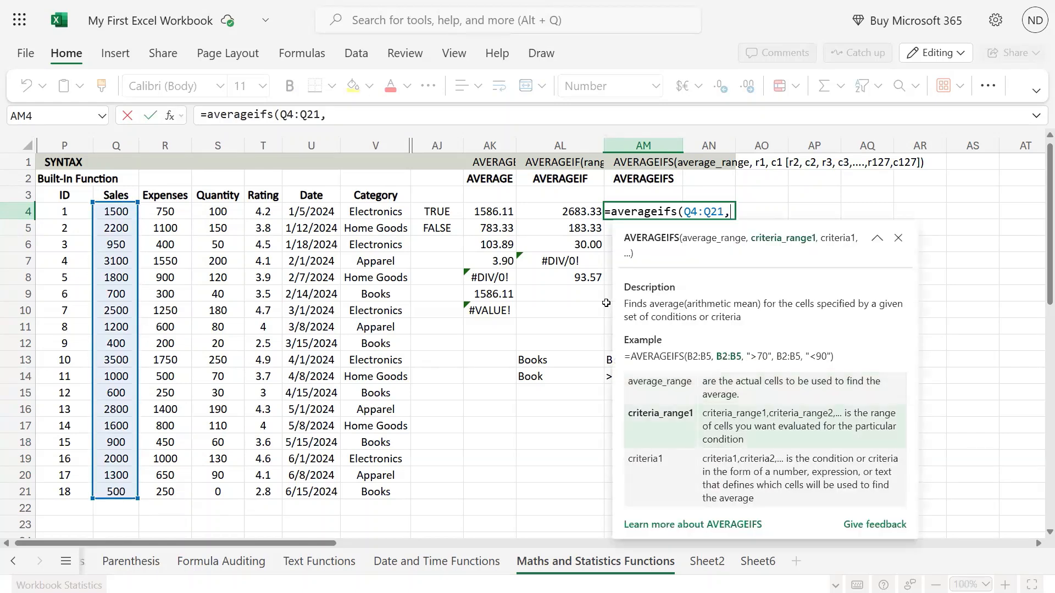
# - Add the Category range V4:V21 and the criterion cell AM13 as the formula's first range and criterion pair
pyautogui.moveTo(376, 209); pyautogui.dragTo(379, 491)
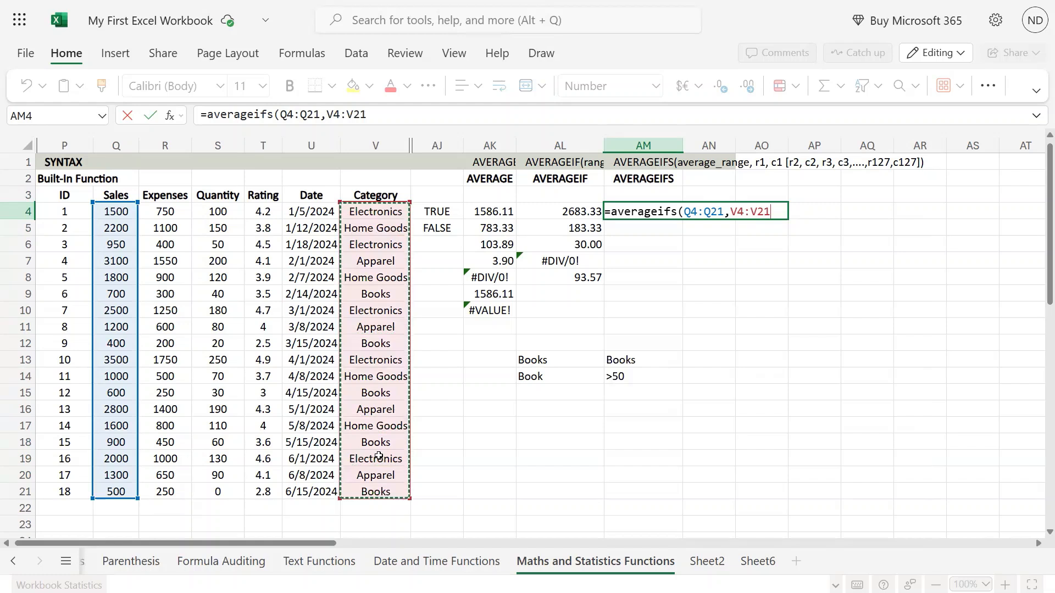
pyautogui.click(630, 360)
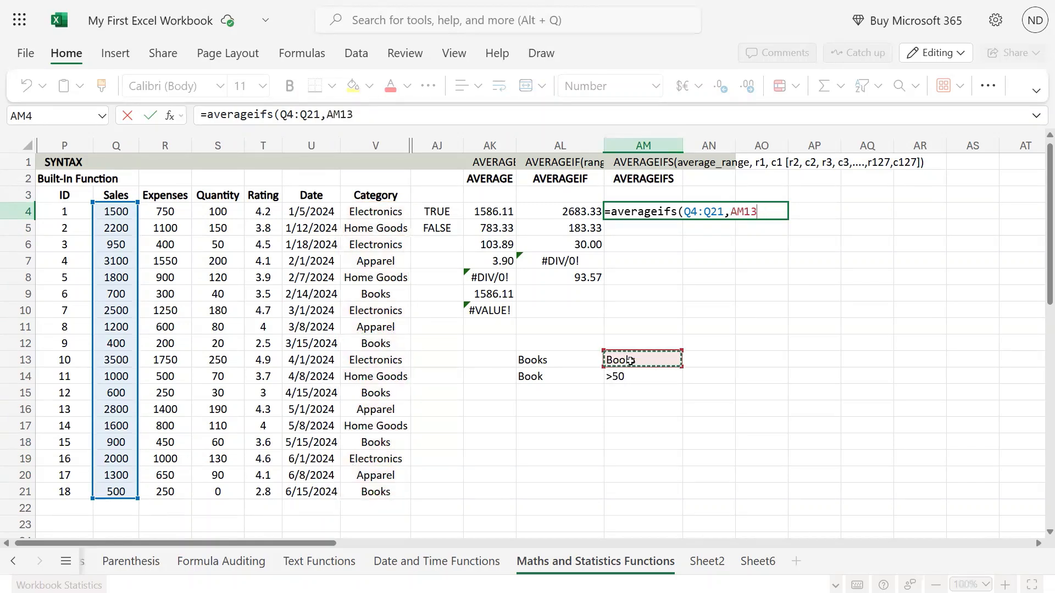
pyautogui.moveTo(366, 209); pyautogui.dragTo(371, 492)
pyautogui.write(',')
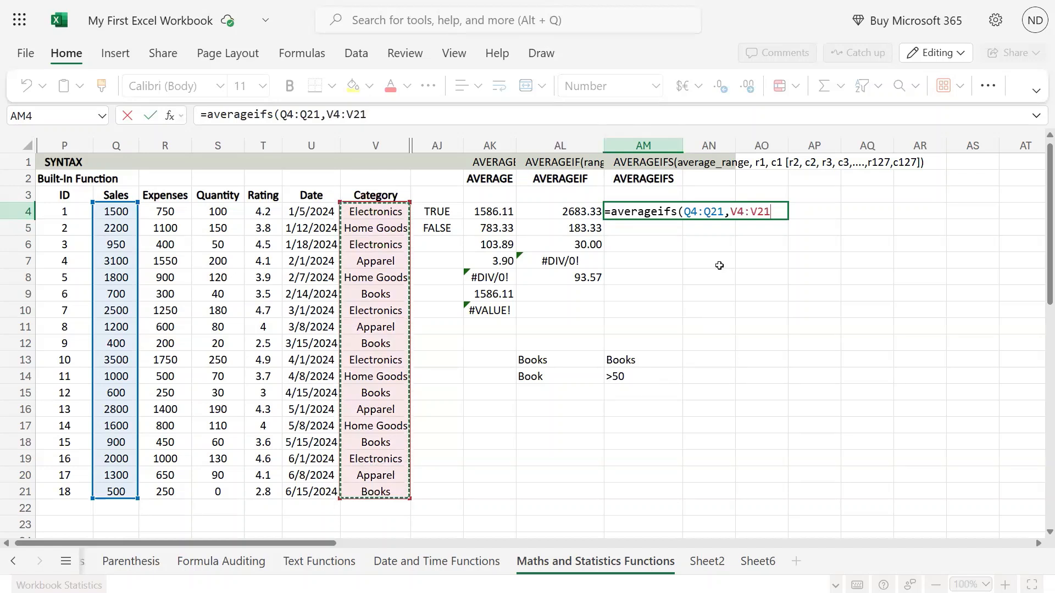
pyautogui.click(607, 361)
pyautogui.write(',')
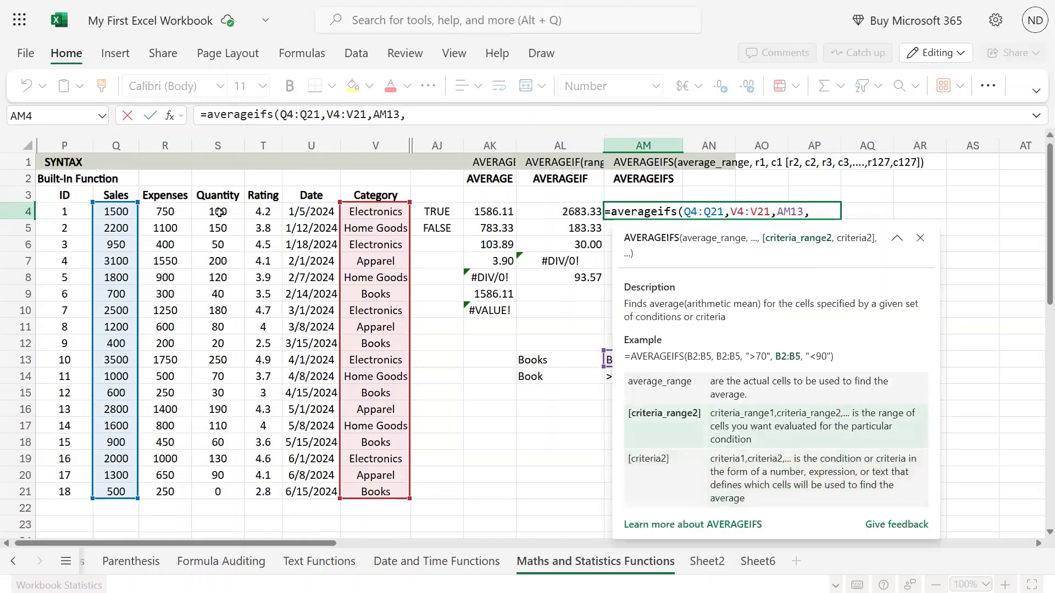
# - Add the Quantity range S4:S21 with criterion cell AM14 as the second pair, then close and commit the AM4 formula
pyautogui.moveTo(215, 212); pyautogui.dragTo(217, 483)
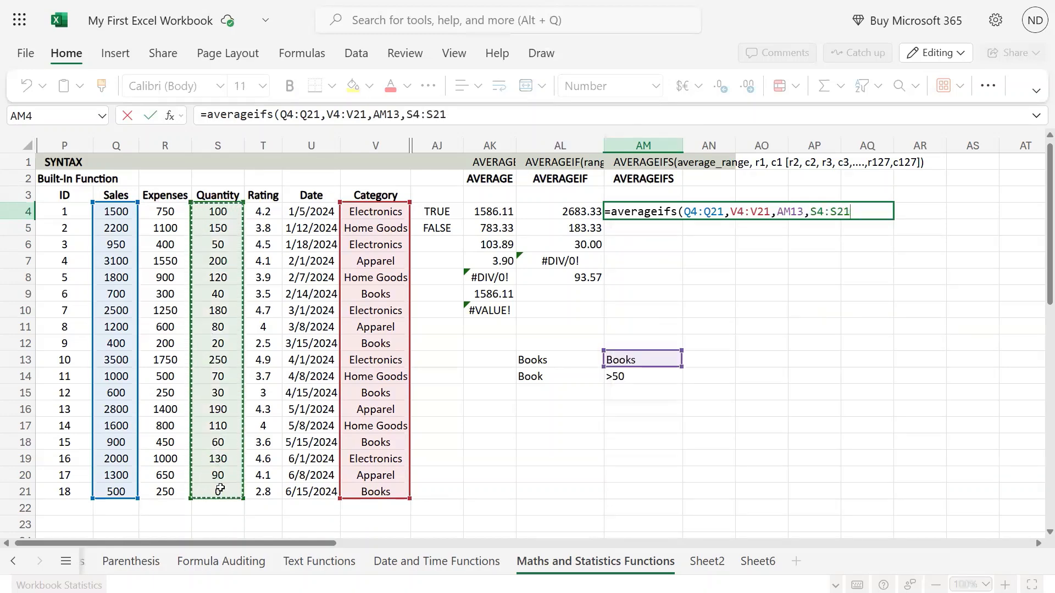
pyautogui.write(',')
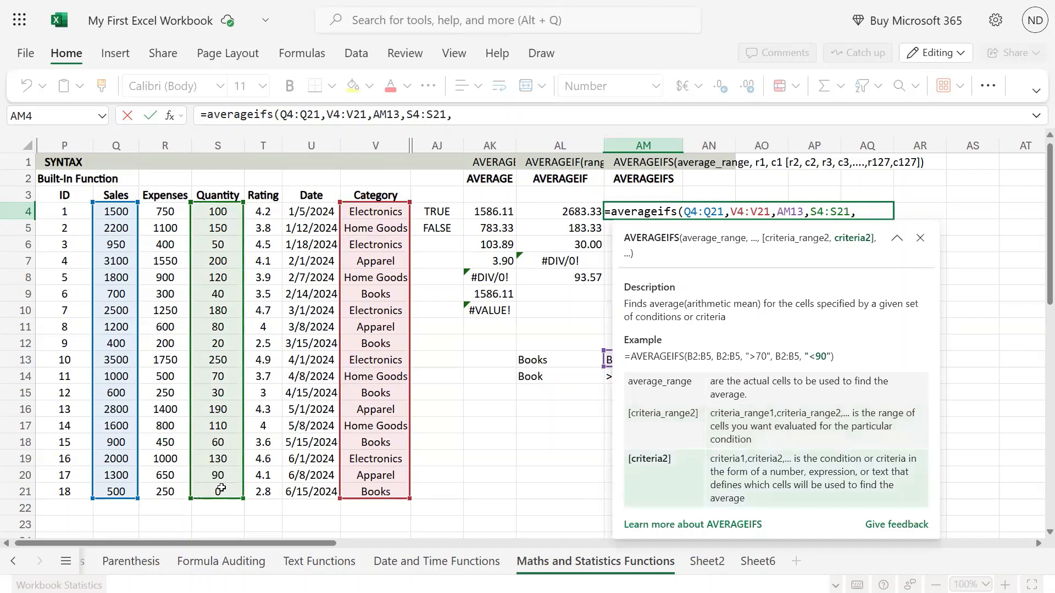
pyautogui.click(606, 376)
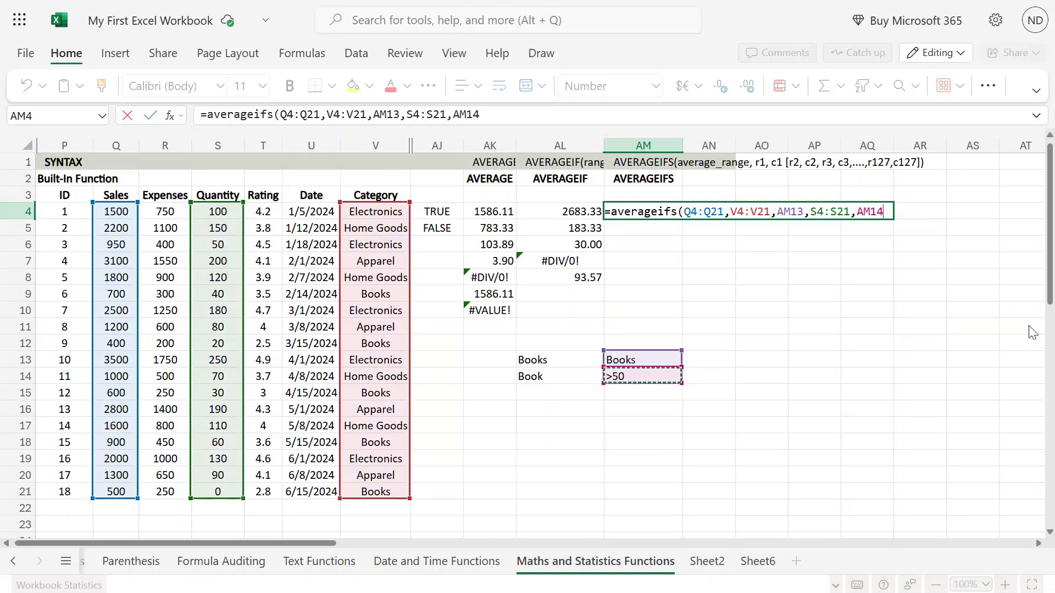
pyautogui.write(')')
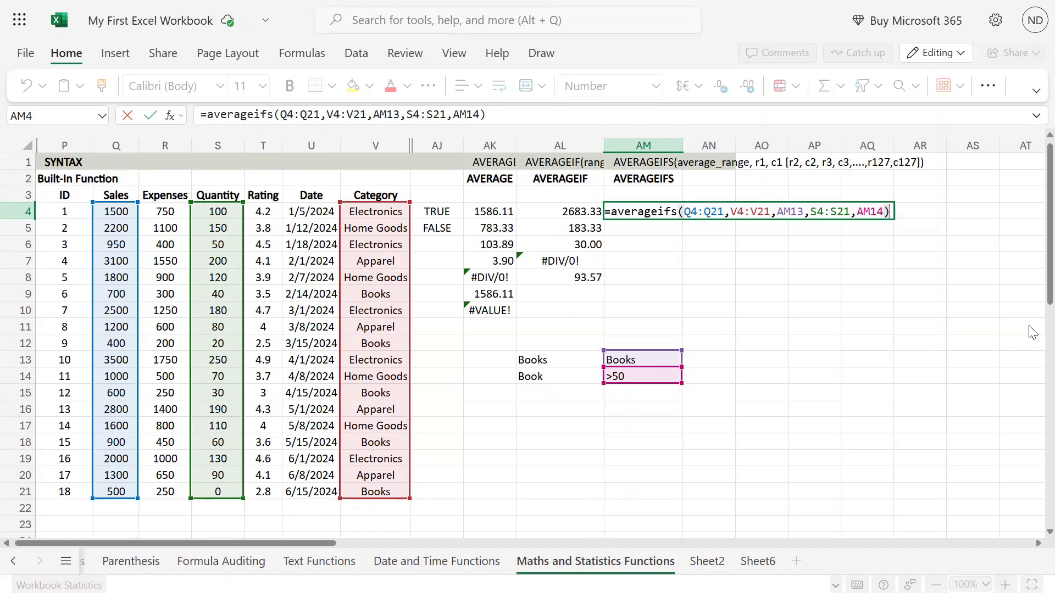
pyautogui.press('Return')
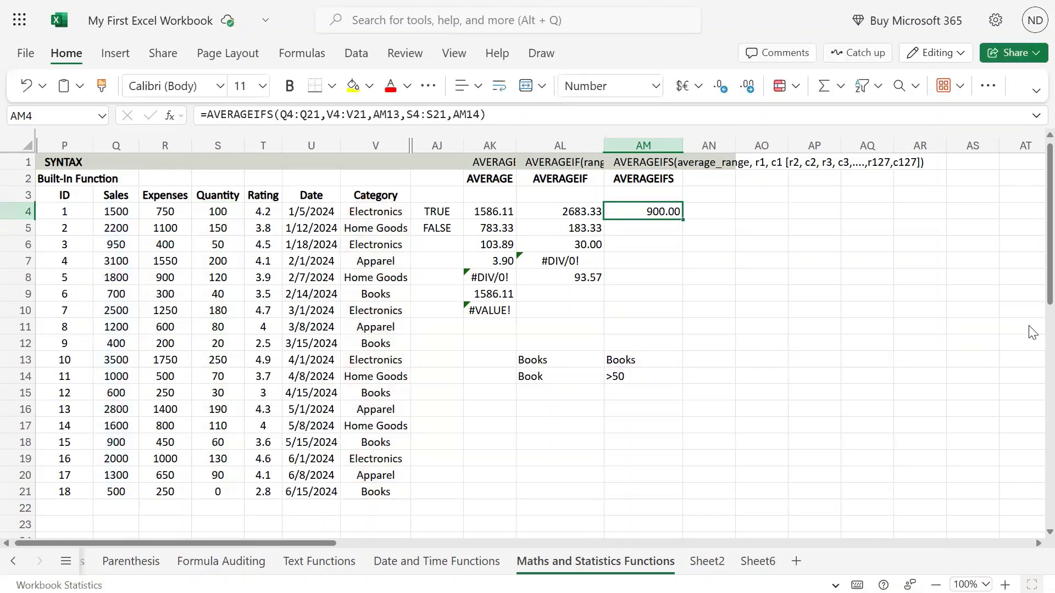
pyautogui.press('F2')
pyautogui.press('Escape')
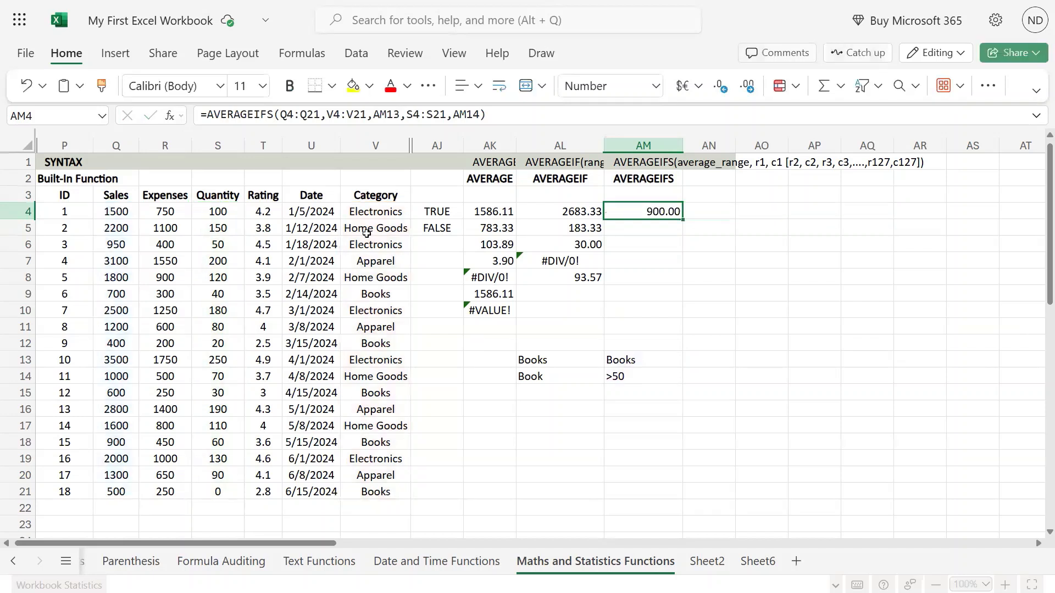
# - Highlight the Books entries in the Category column, V9, V12, V15, V18 and V21, with yellow fill
pyautogui.click(387, 296)
pyautogui.keyDown('ctrl'); pyautogui.click(394, 343); pyautogui.keyUp('ctrl')
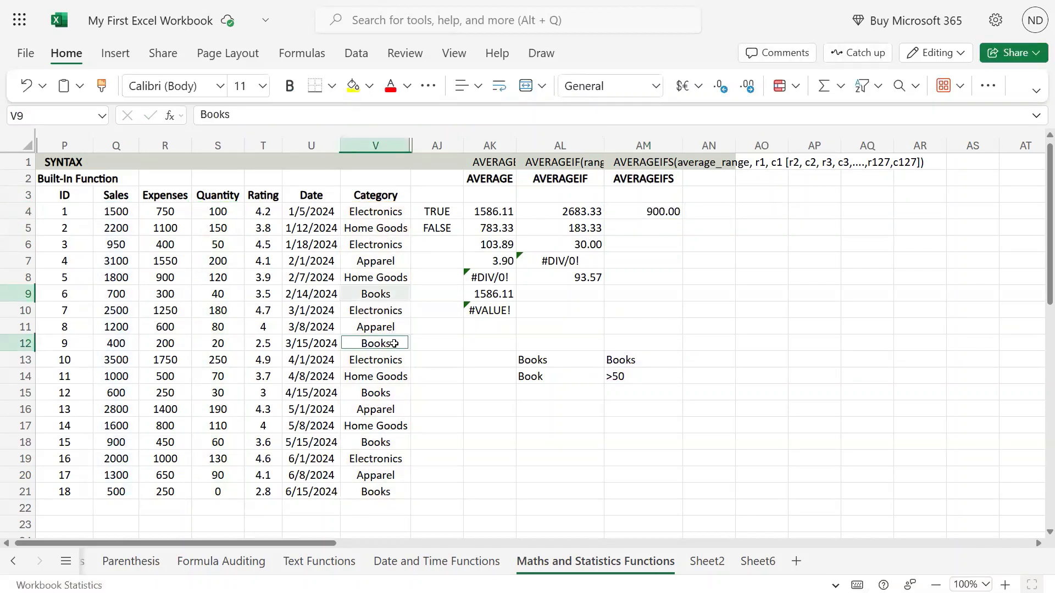
pyautogui.keyDown('ctrl'); pyautogui.click(376, 392); pyautogui.keyUp('ctrl')
pyautogui.keyDown('ctrl'); pyautogui.click(376, 444); pyautogui.keyUp('ctrl')
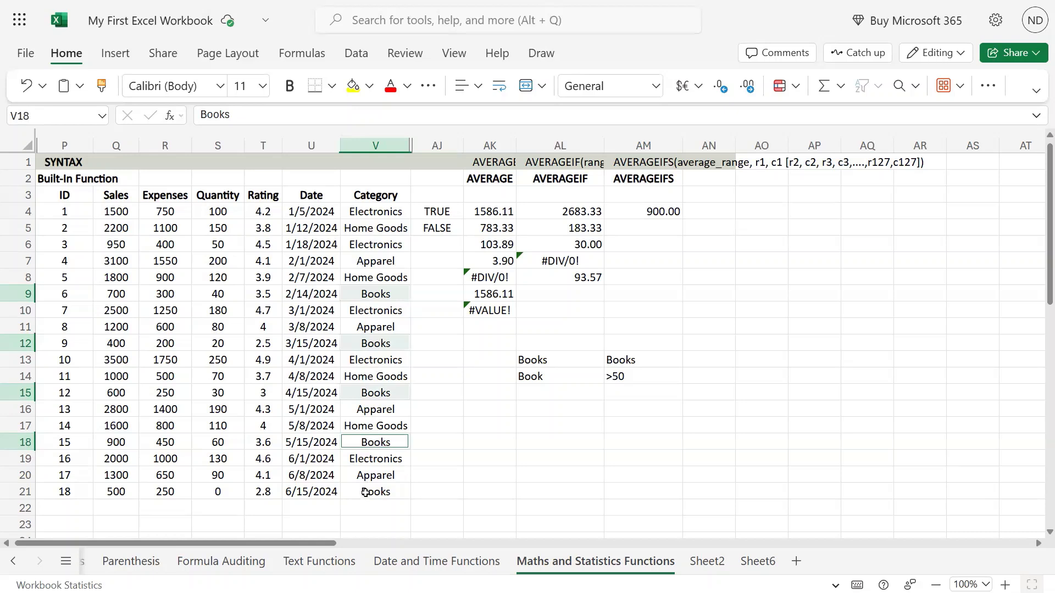
pyautogui.keyDown('ctrl'); pyautogui.click(365, 492); pyautogui.keyUp('ctrl')
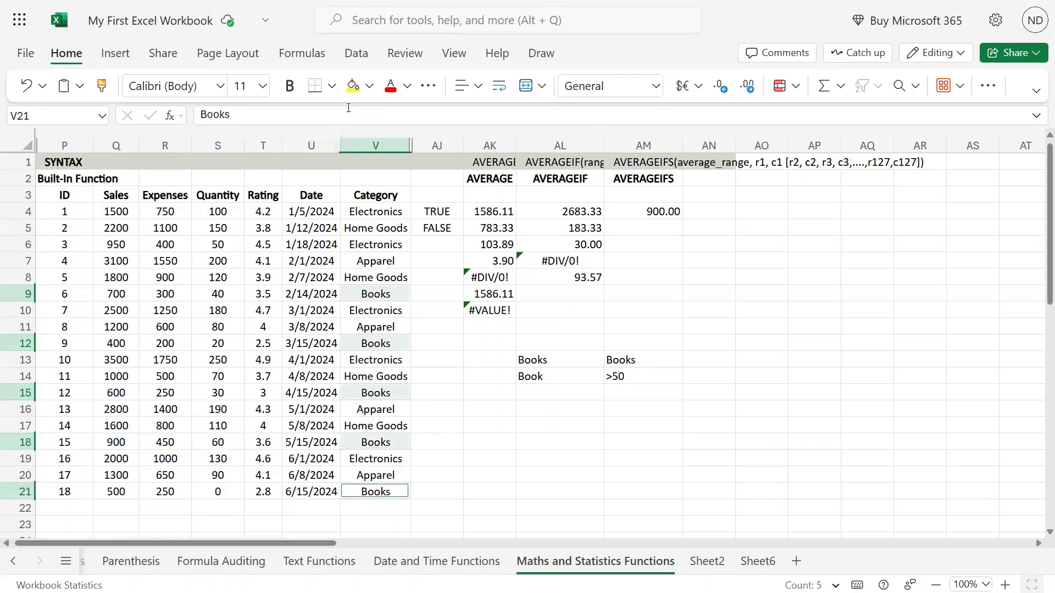
pyautogui.click(351, 87)
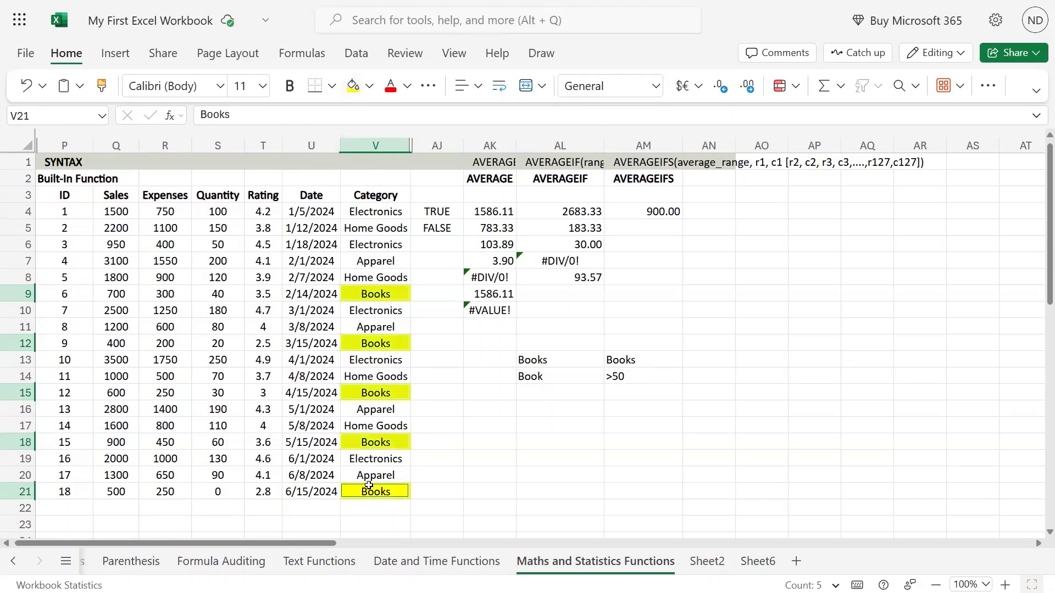
# - Check the Books rows' quantities against the criteria in AM13 and AM14, and fill the matching Quantity and Sales cells S18 and Q18 yellow
pyautogui.click(641, 357)
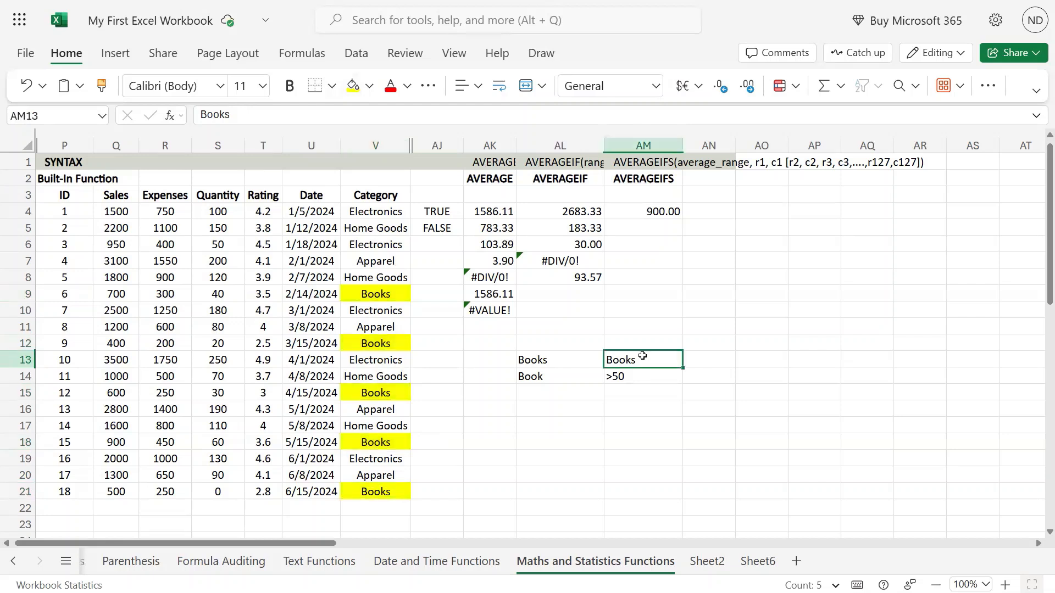
pyautogui.click(636, 377)
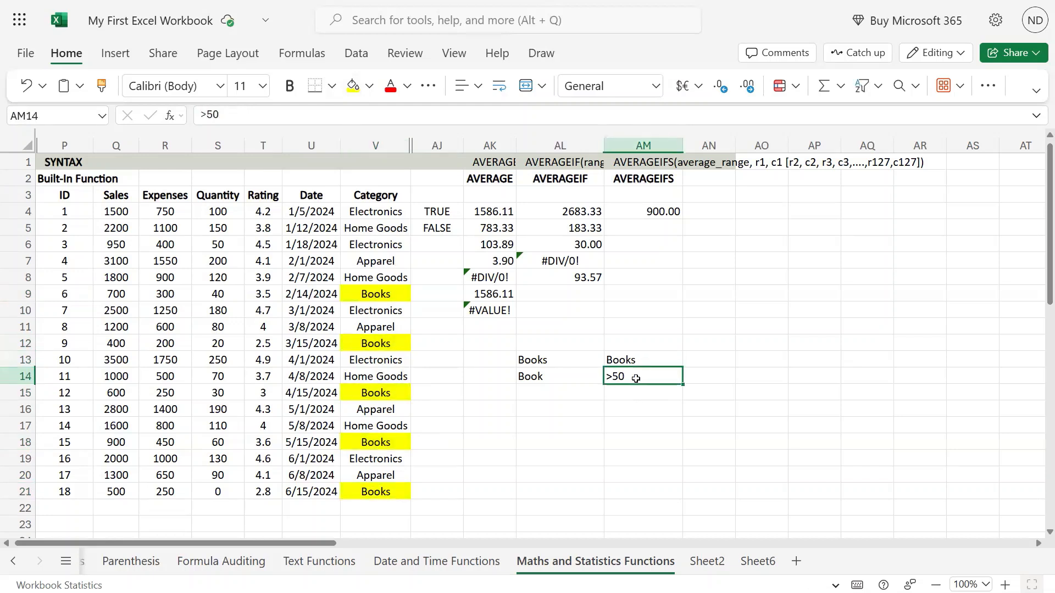
pyautogui.click(377, 297)
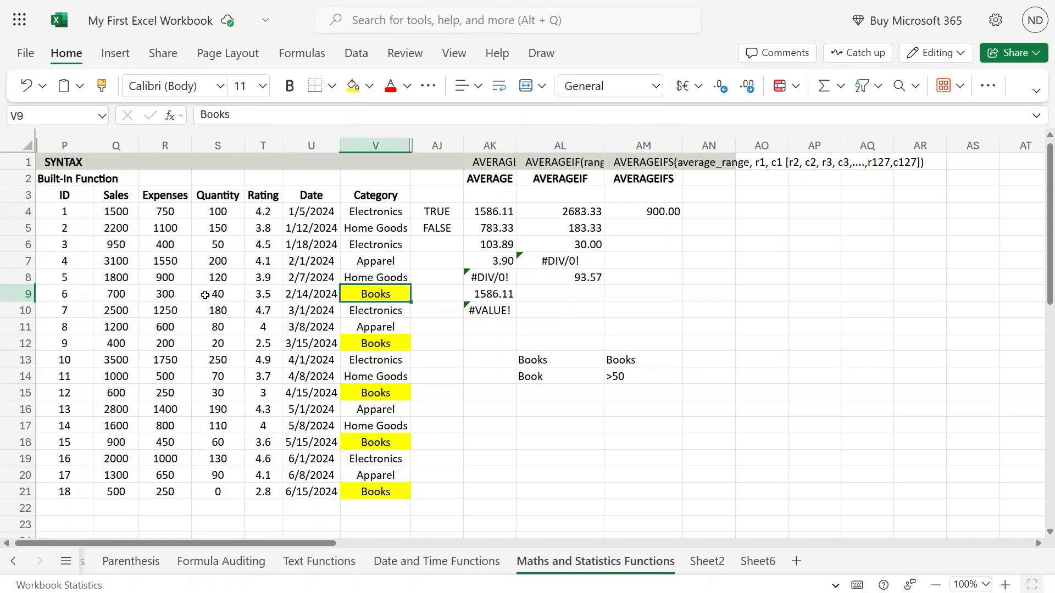
pyautogui.click(210, 295)
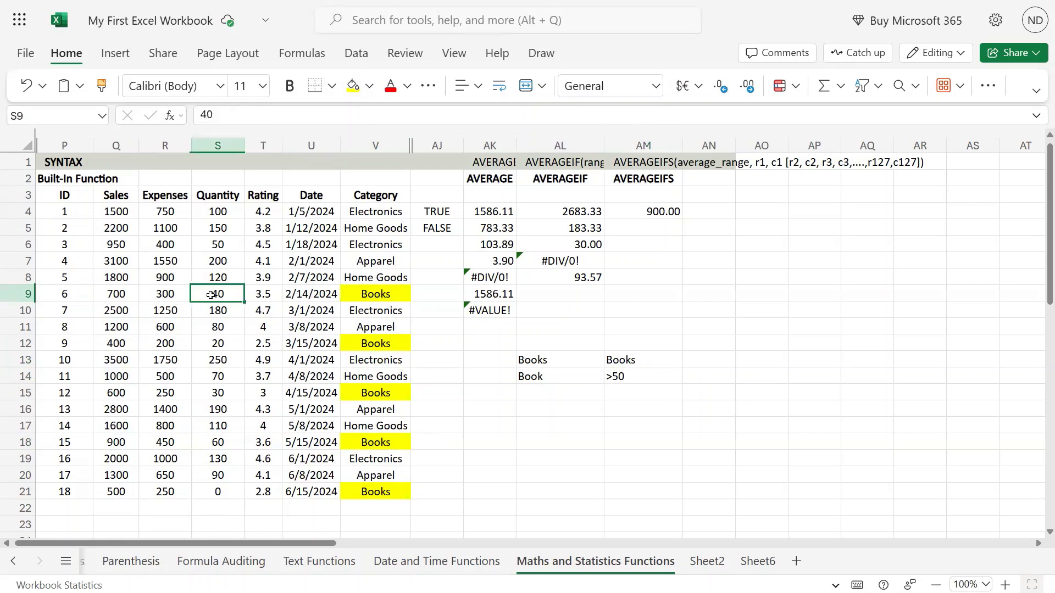
pyautogui.click(225, 344)
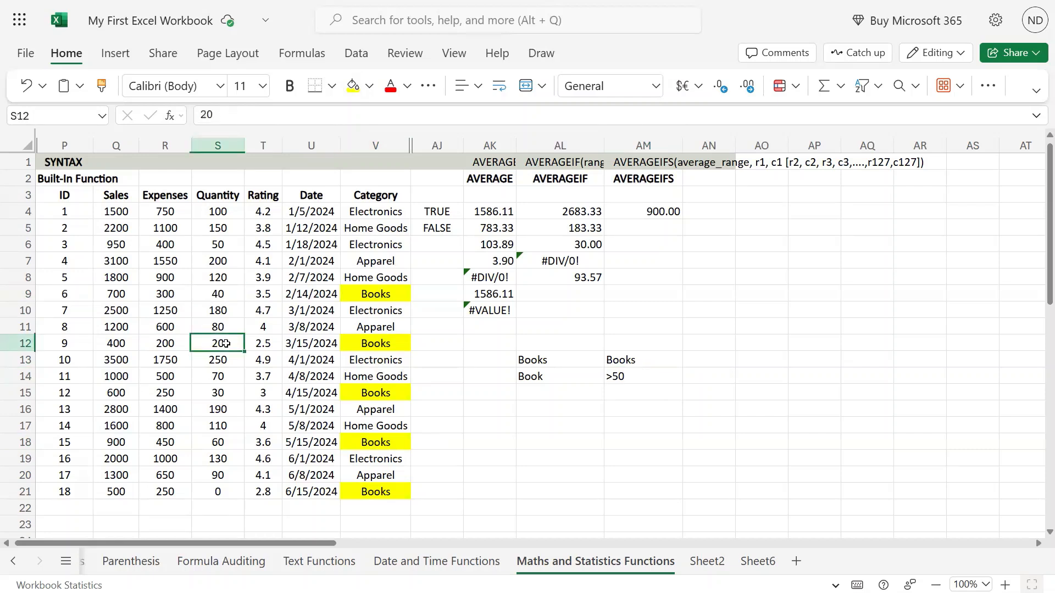
pyautogui.click(219, 393)
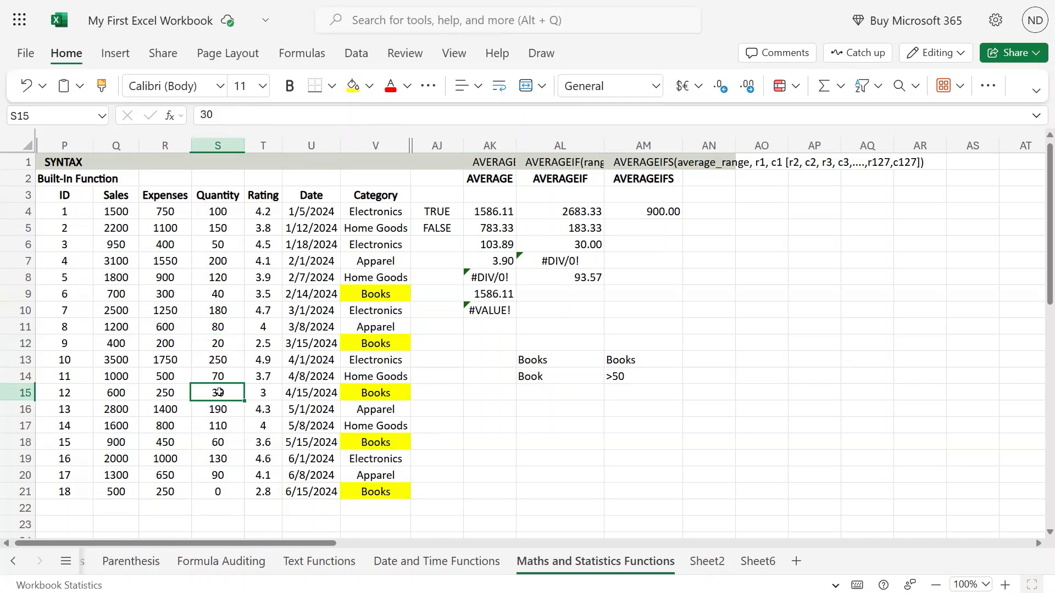
pyautogui.click(222, 442)
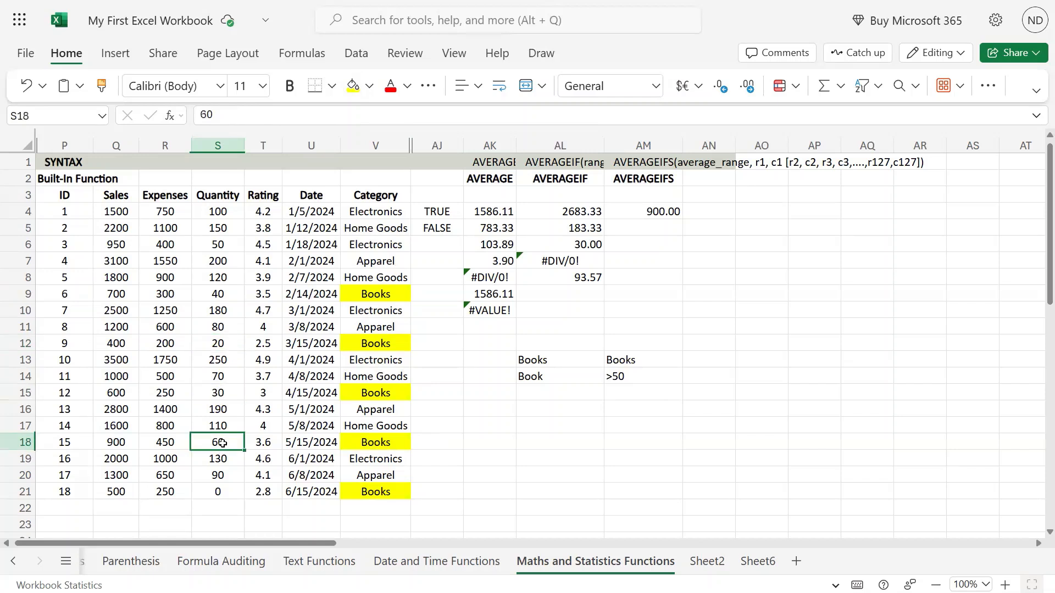
pyautogui.click(353, 85)
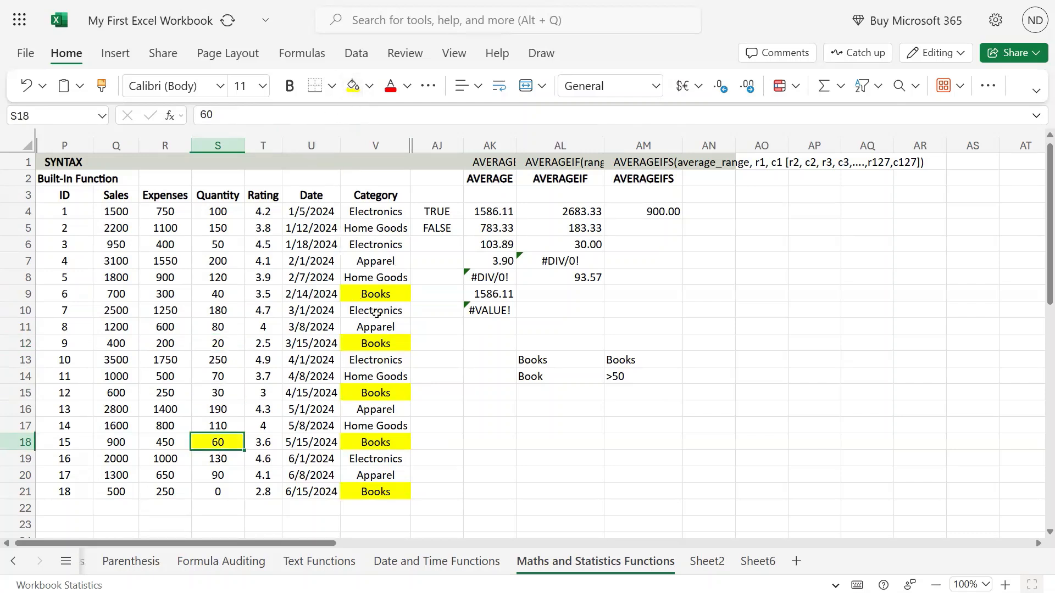
pyautogui.click(111, 440)
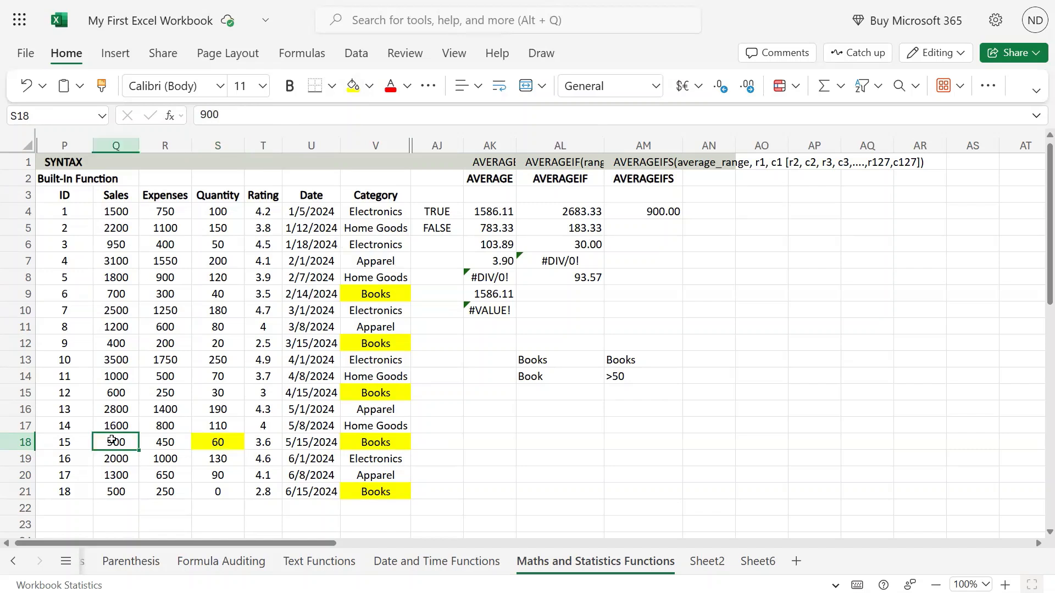
pyautogui.click(352, 85)
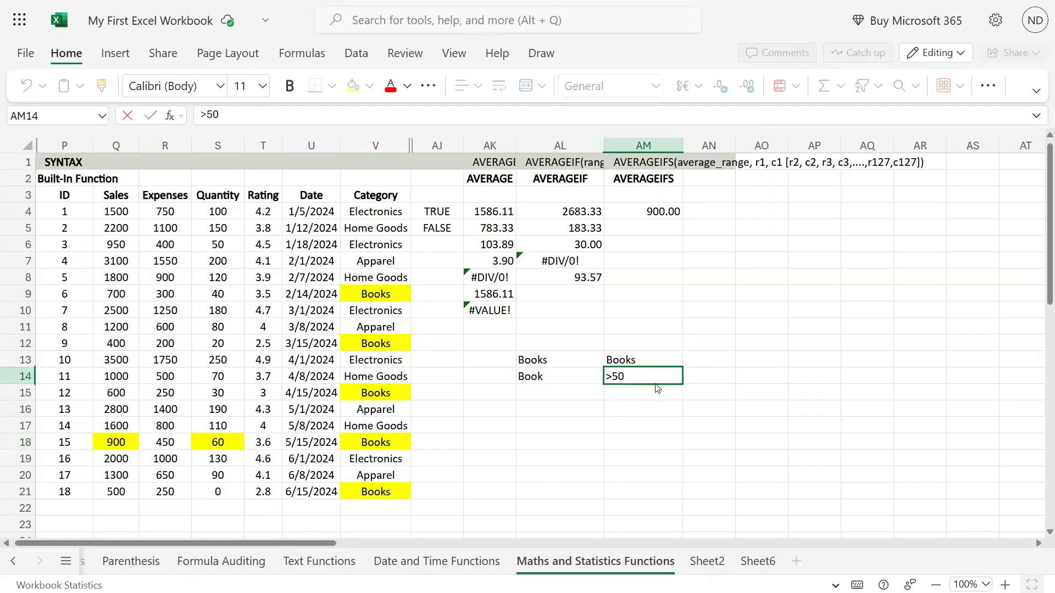
# - Review the Quantity values in the Books rows and change the quantity criterion in AM14 to >25
pyautogui.press('Escape')
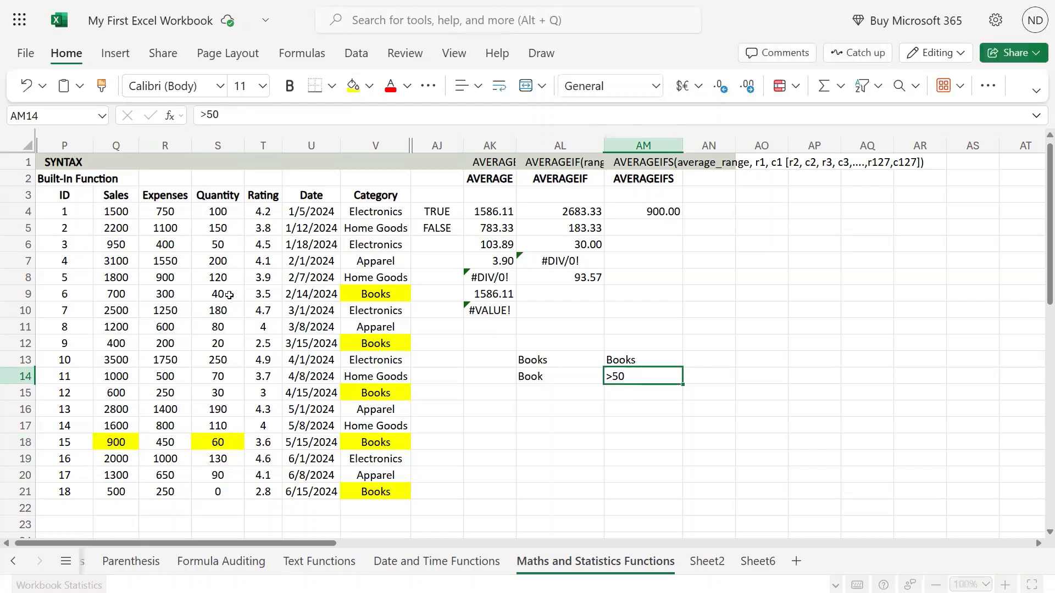
pyautogui.click(236, 293)
pyautogui.click(231, 348)
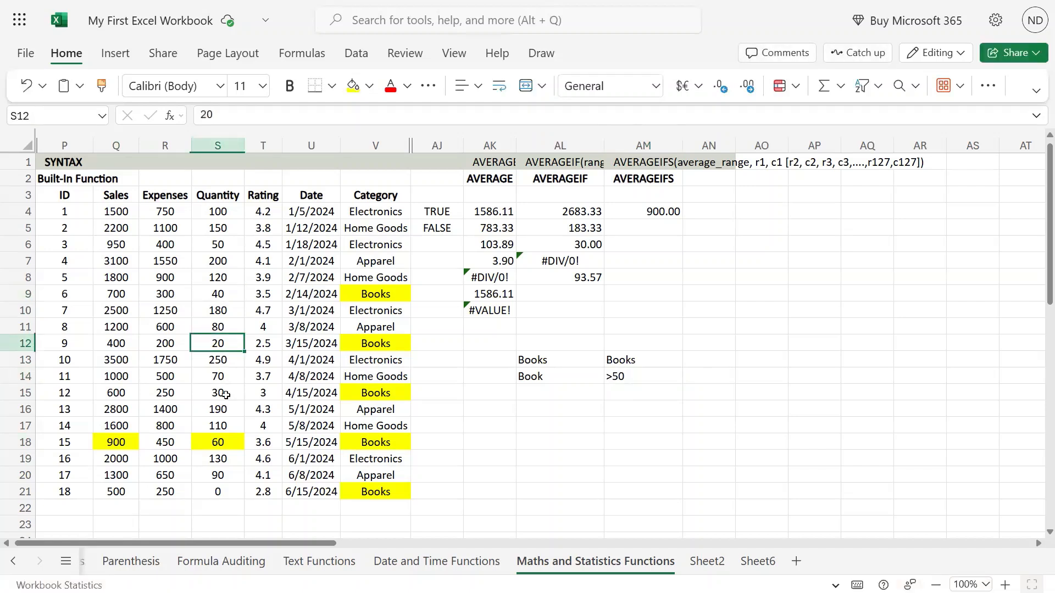
pyautogui.click(228, 393)
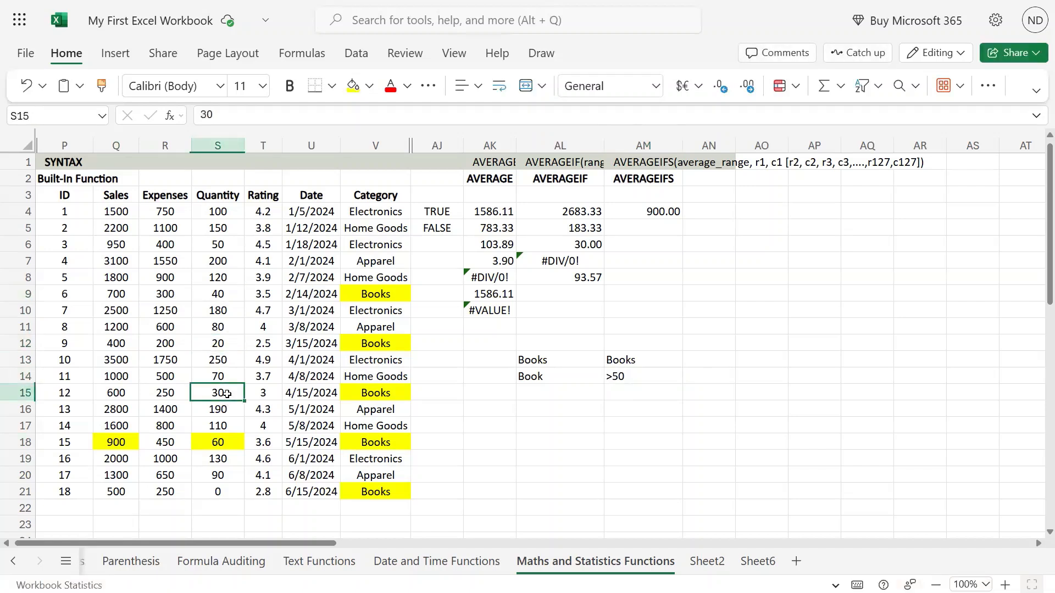
pyautogui.doubleClick(639, 375)
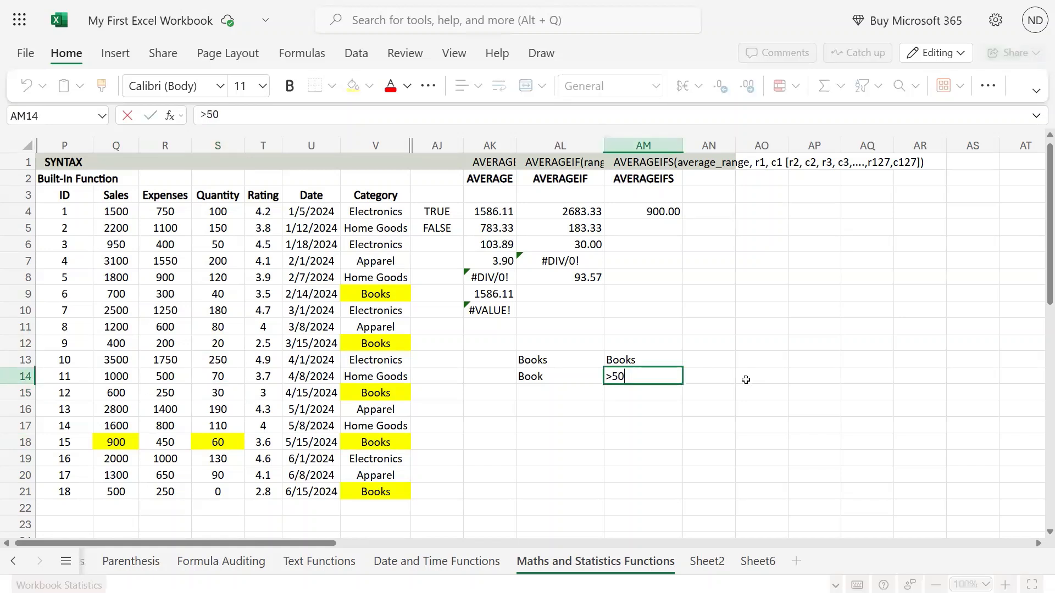
pyautogui.press('BackSpace')
pyautogui.press('BackSpace')
pyautogui.write('25')
pyautogui.press('Return')
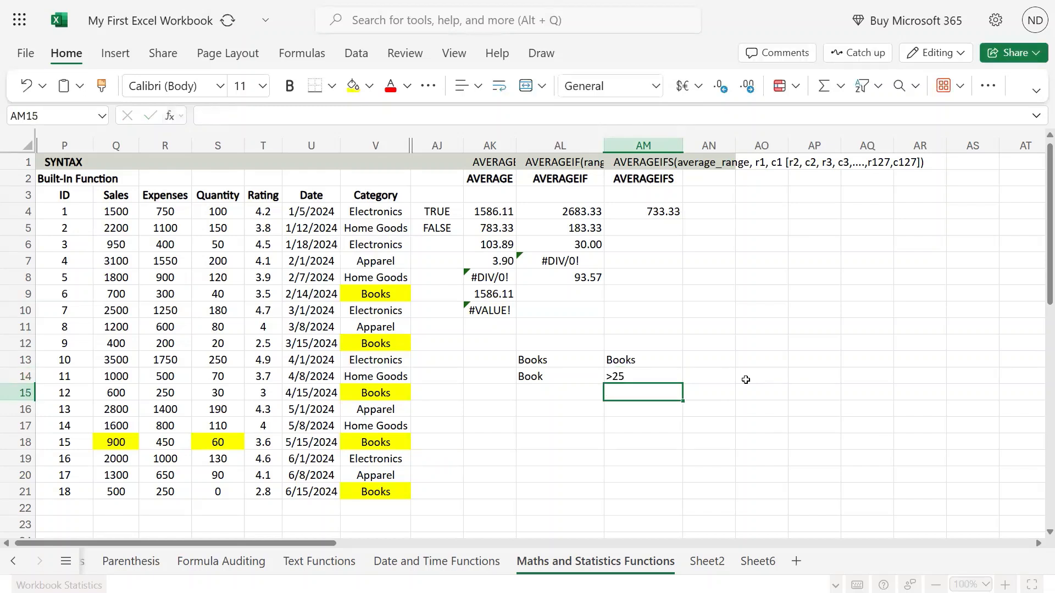
# - Check the Books rows against the AM14 criterion and fill the matching Quantity cells S9 and S15 yellow
pyautogui.click(665, 209)
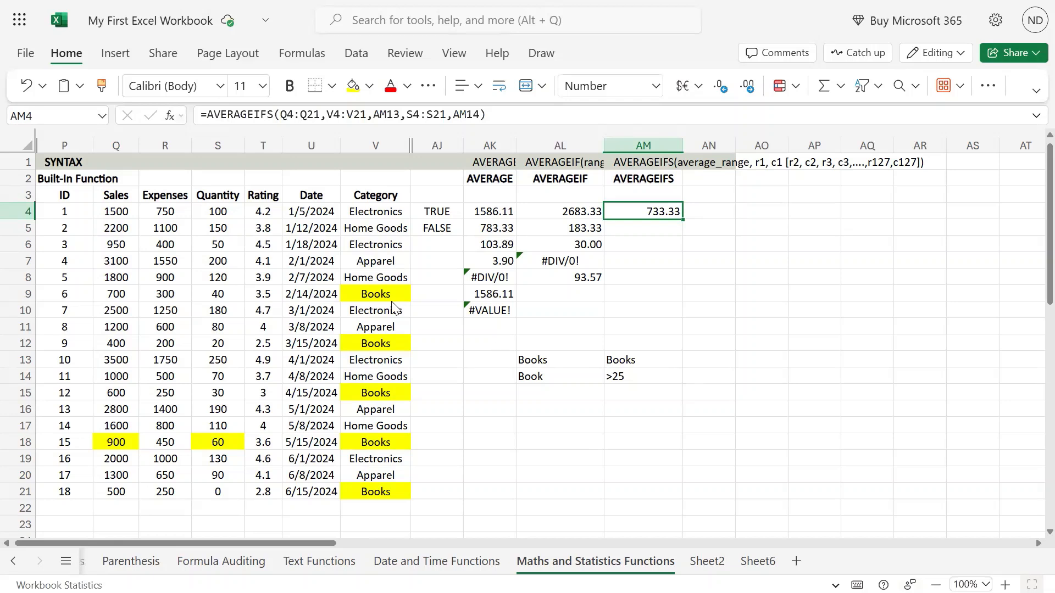
pyautogui.click(374, 293)
pyautogui.click(380, 340)
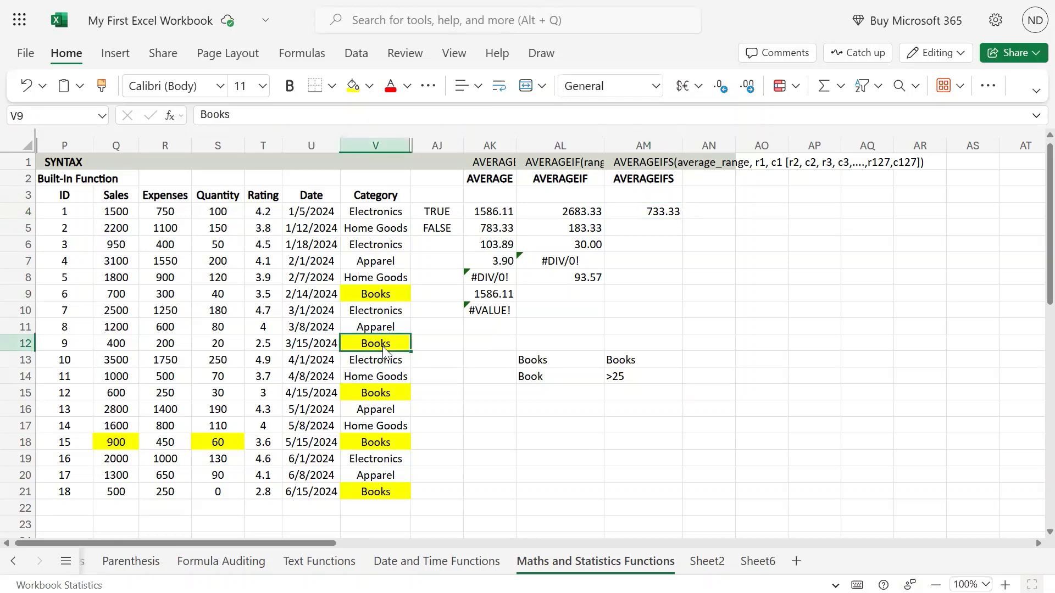
pyautogui.click(377, 295)
pyautogui.click(231, 300)
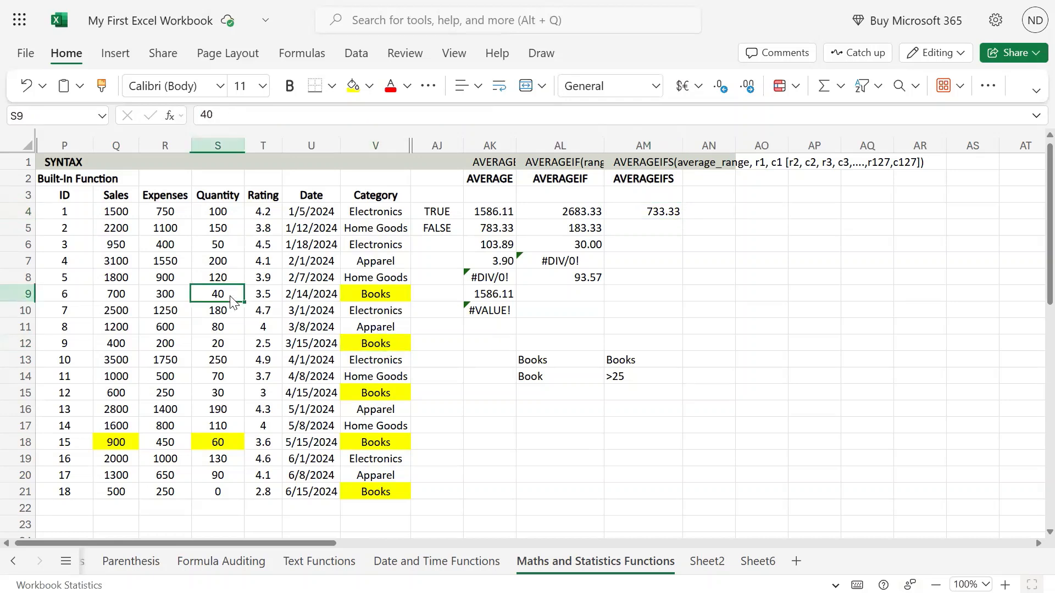
pyautogui.click(352, 86)
pyautogui.click(376, 342)
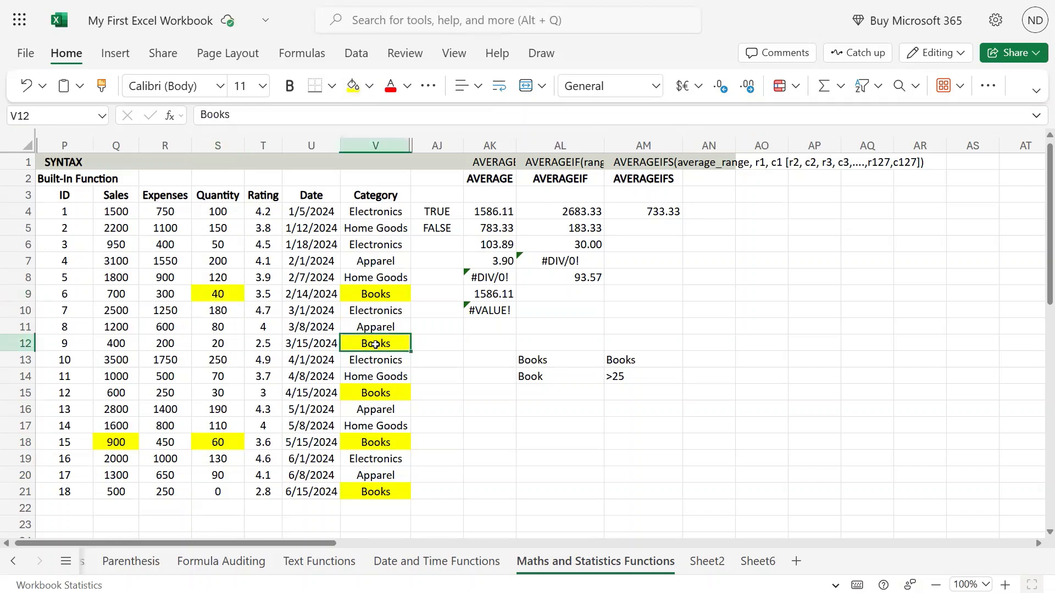
pyautogui.click(222, 344)
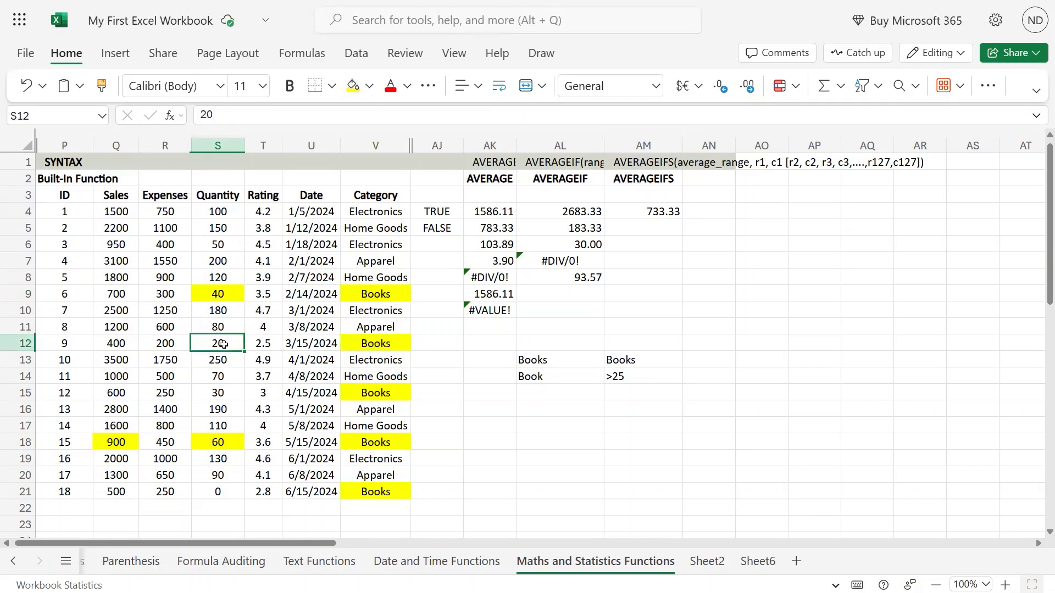
pyautogui.click(364, 394)
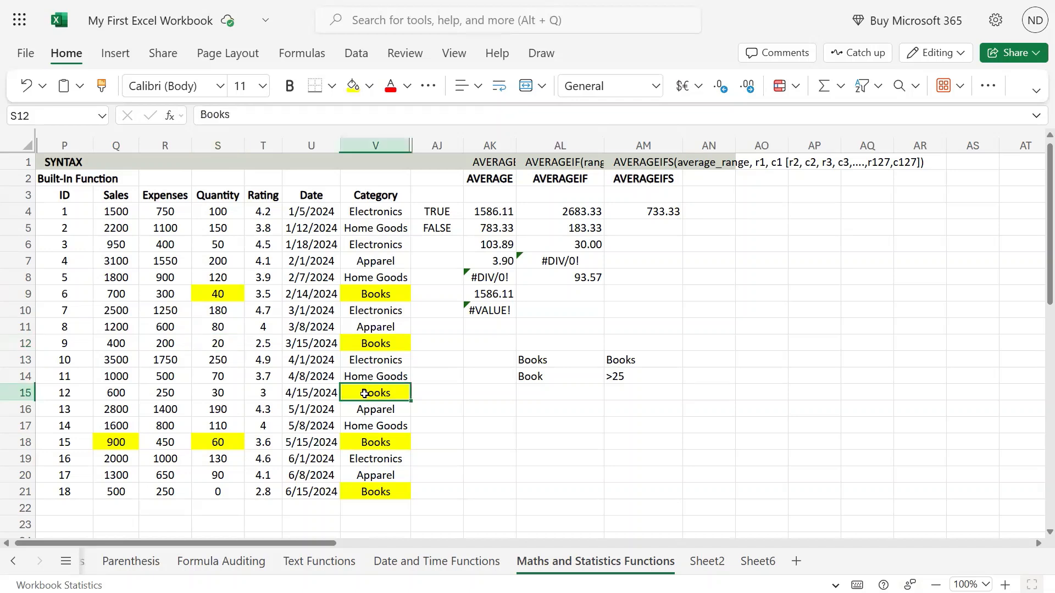
pyautogui.click(214, 394)
pyautogui.click(352, 85)
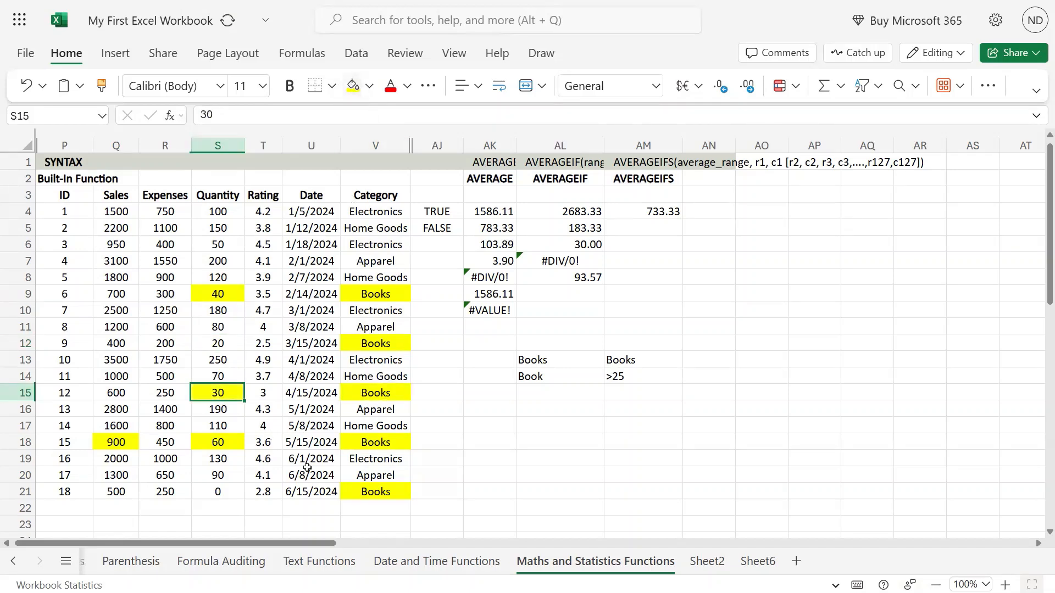
pyautogui.click(346, 492)
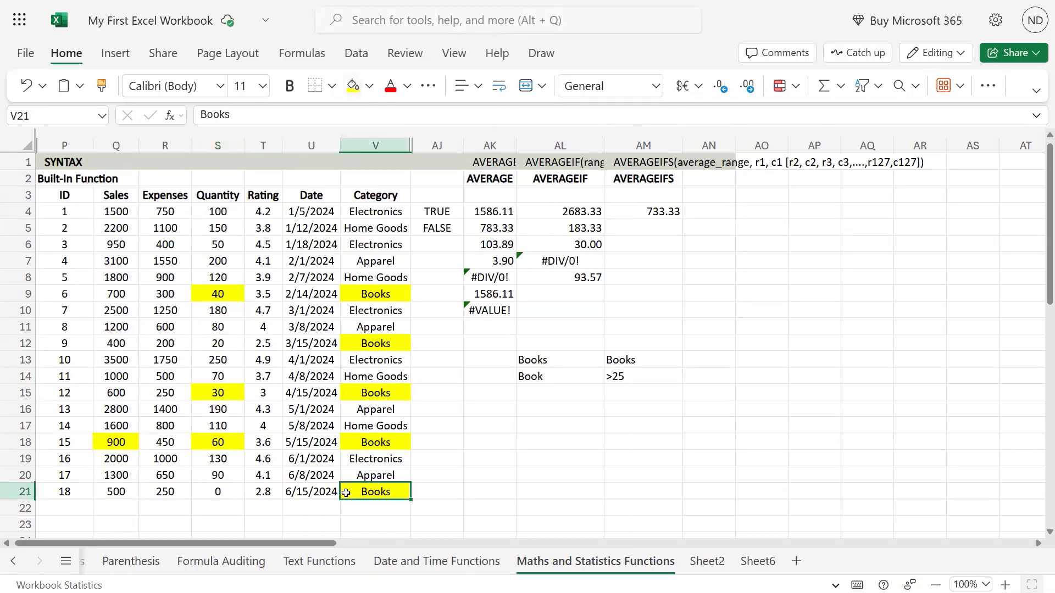
pyautogui.click(216, 491)
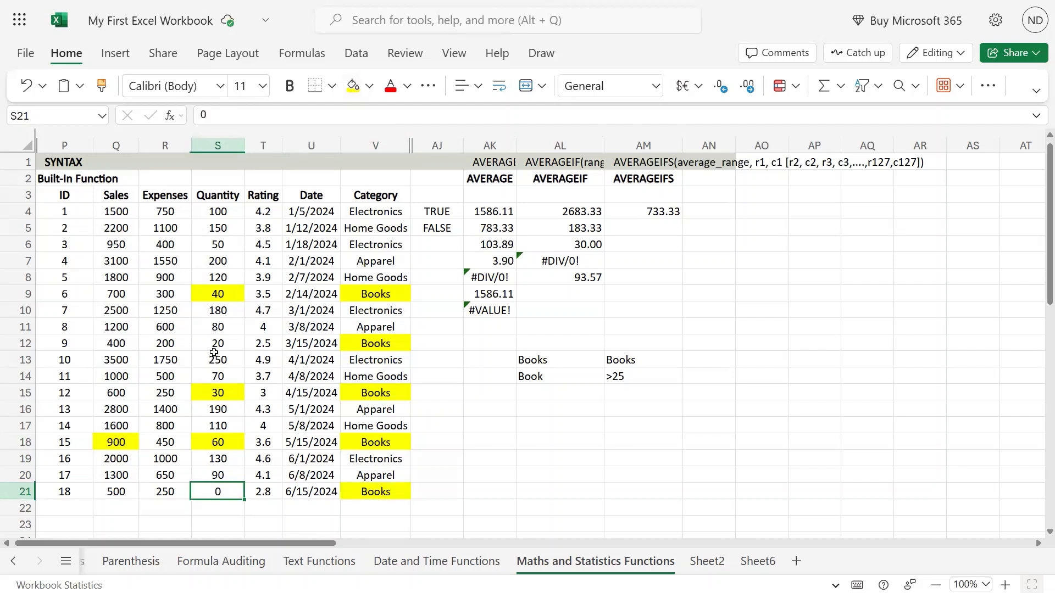
# - Fill the corresponding Sales cells Q9 and Q15 with yellow
pyautogui.click(107, 293)
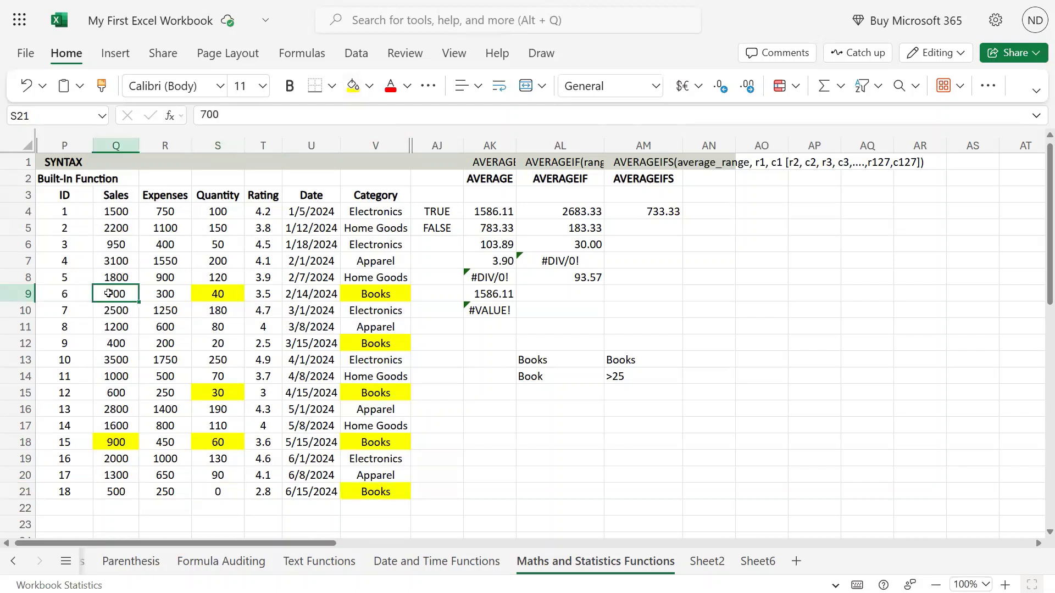
pyautogui.keyDown('ctrl'); pyautogui.click(120, 393); pyautogui.keyUp('ctrl')
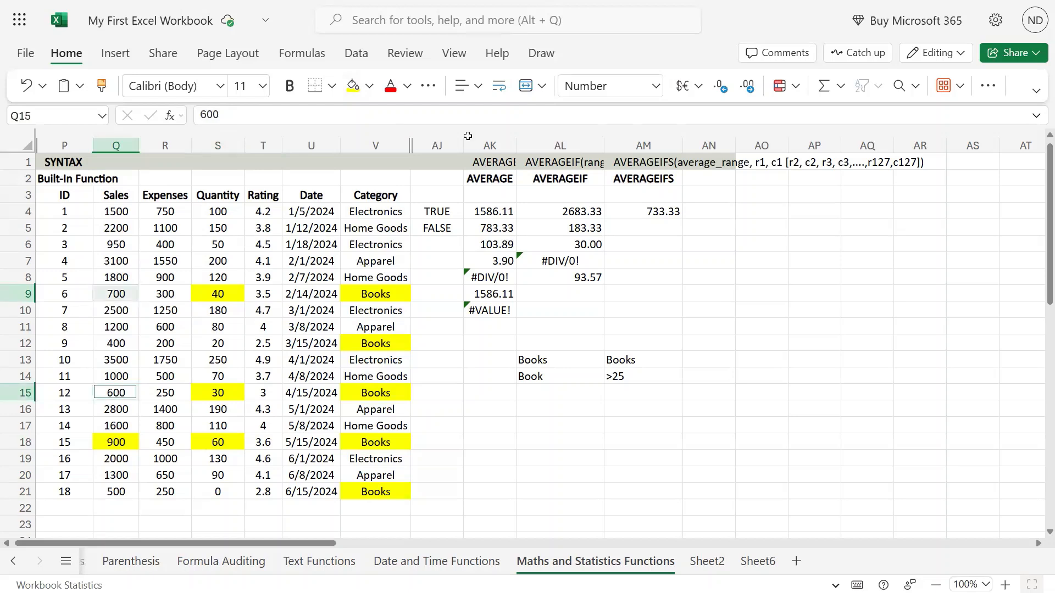
pyautogui.click(351, 86)
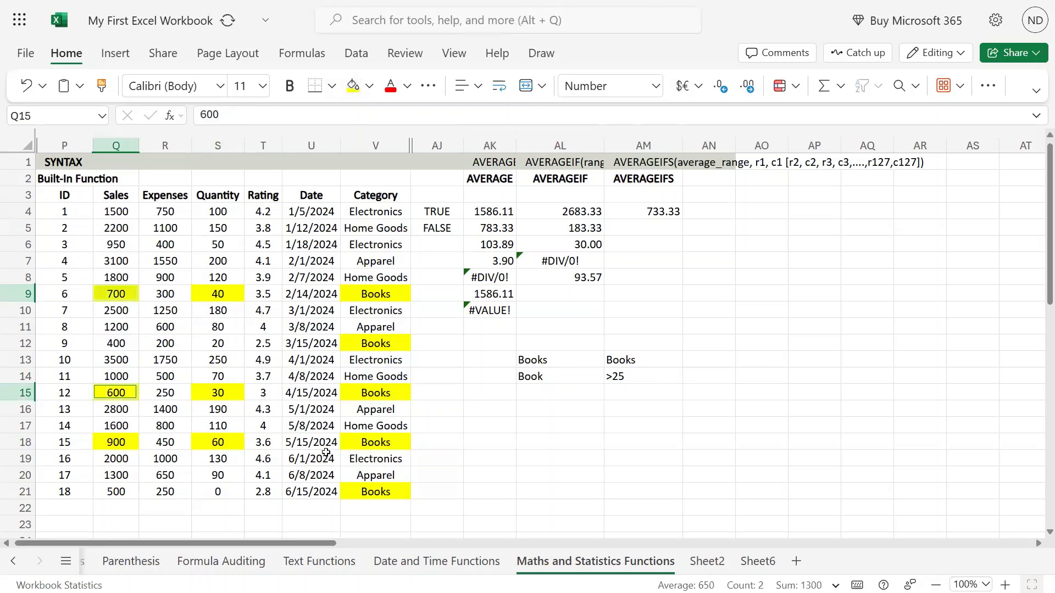
pyautogui.click(114, 305)
pyautogui.click(128, 290)
pyautogui.click(122, 395)
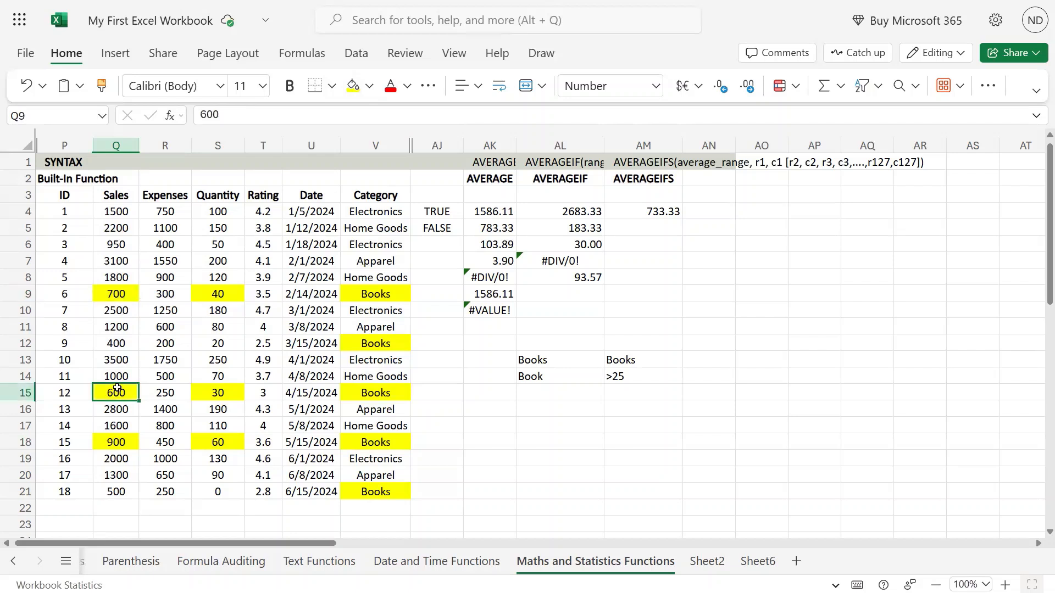
# - Enter an AVERAGE formula in Q23 over the highlighted Sales cells Q9, Q15 and Q18 as a cross-check
pyautogui.click(129, 525)
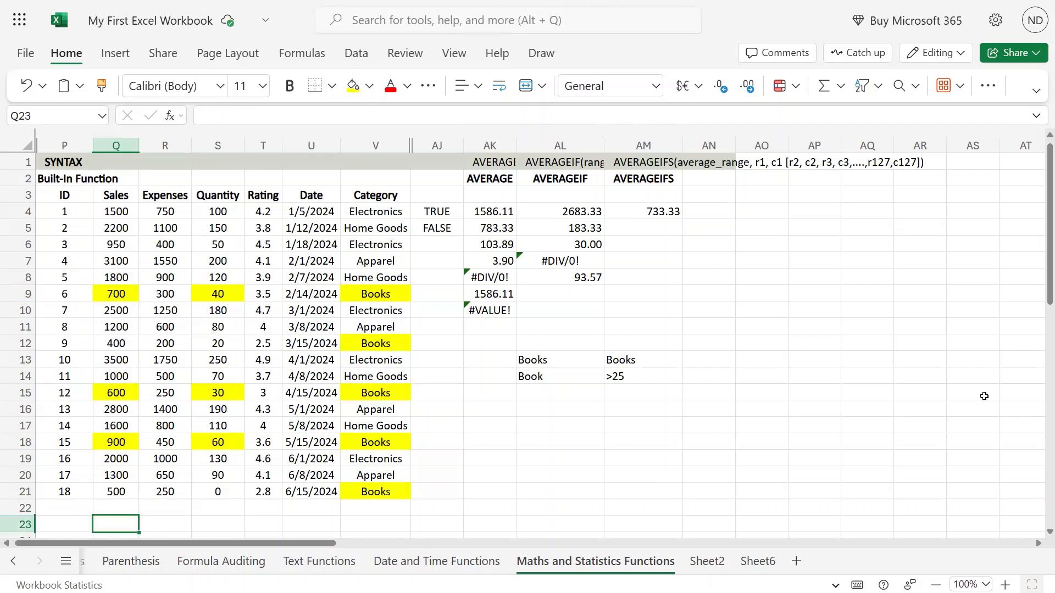
pyautogui.write('=avera')
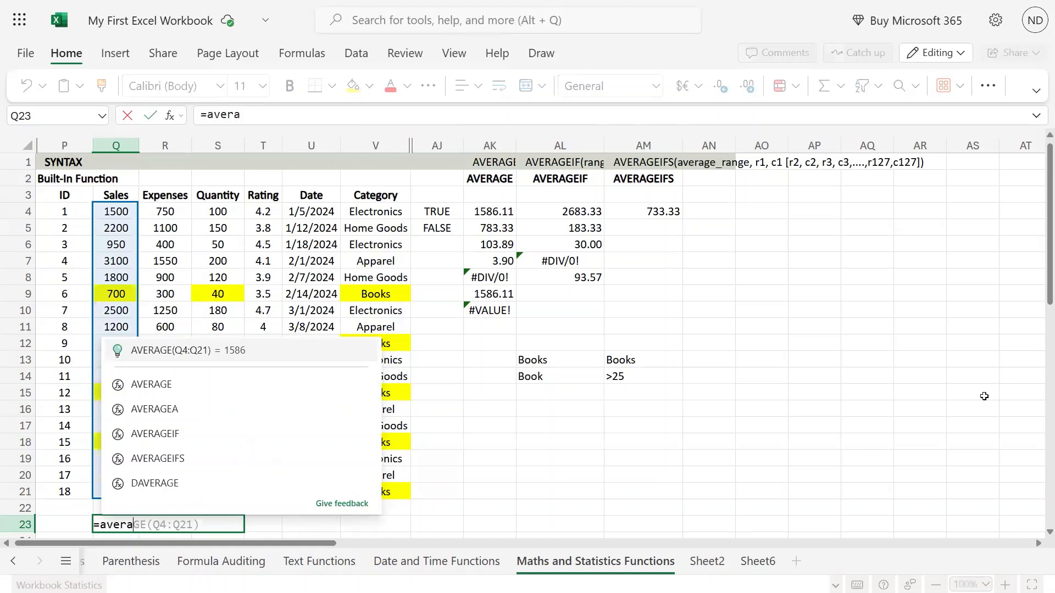
pyautogui.click(209, 384)
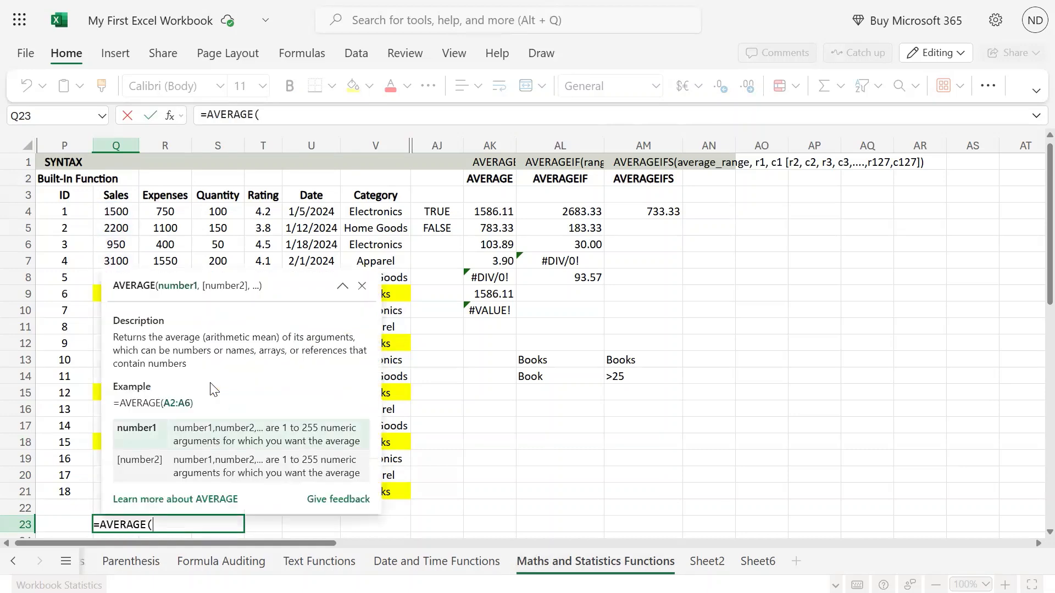
pyautogui.click(96, 293)
pyautogui.write(',')
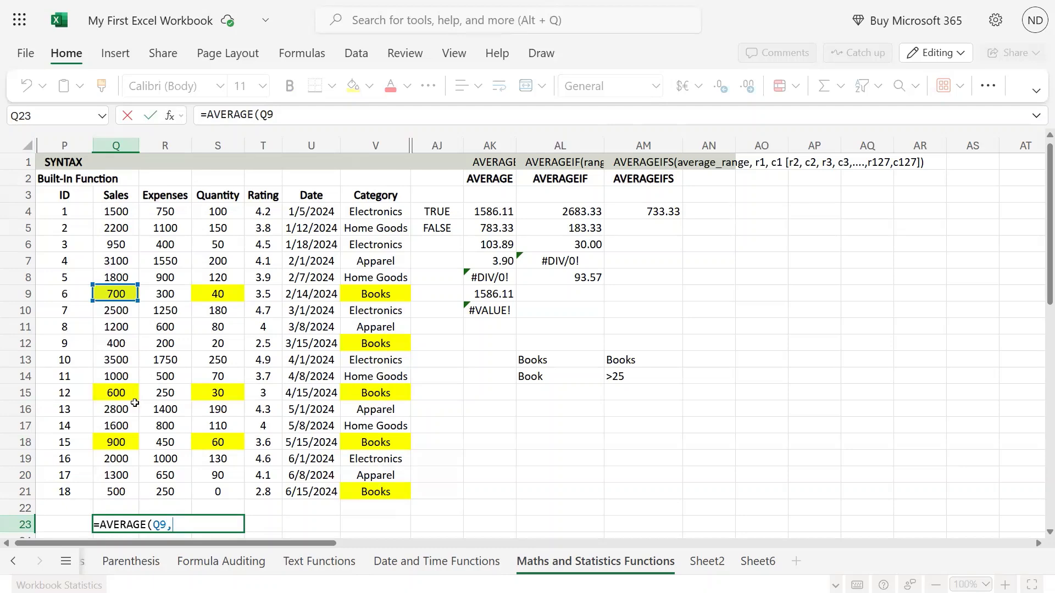
pyautogui.click(100, 392)
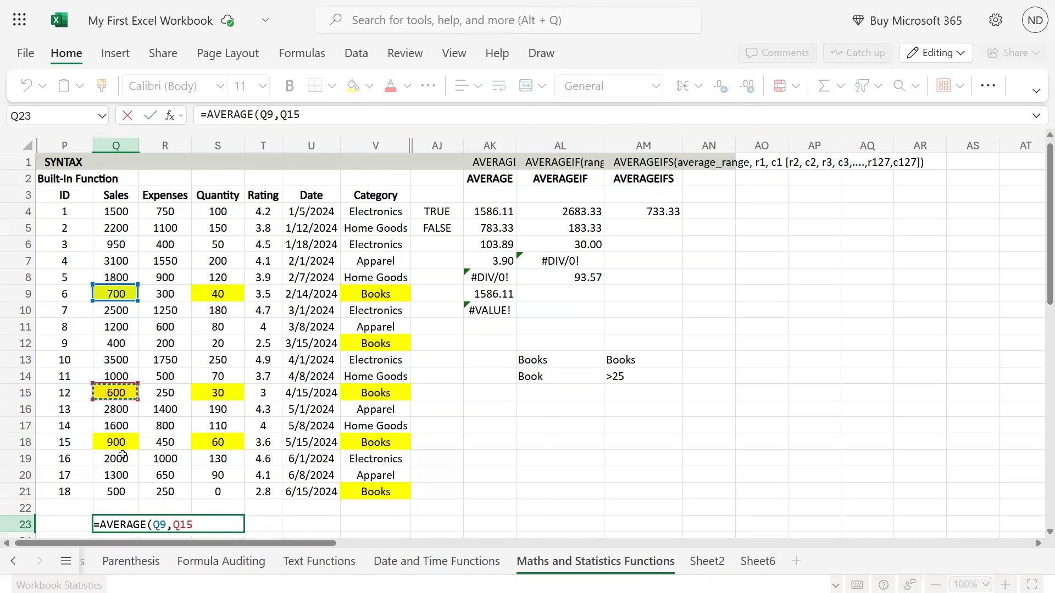
pyautogui.write(',')
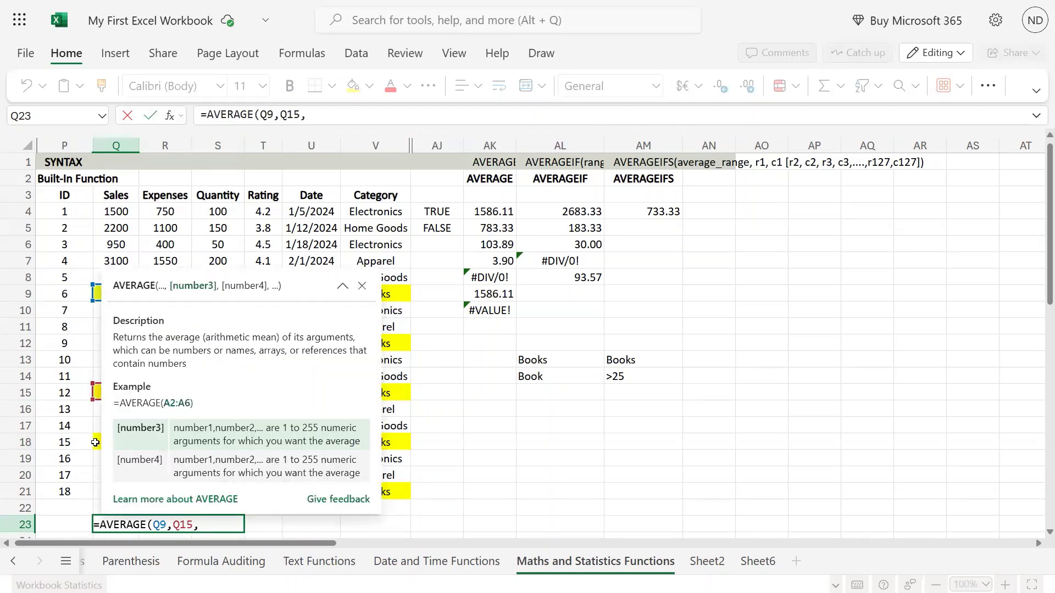
pyautogui.click(96, 443)
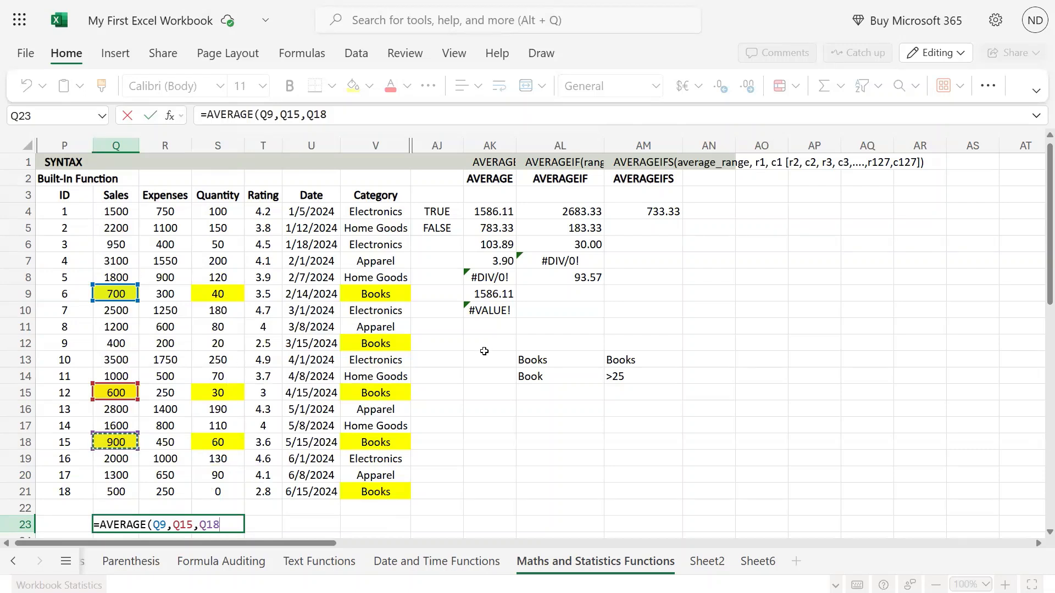
pyautogui.press('Return')
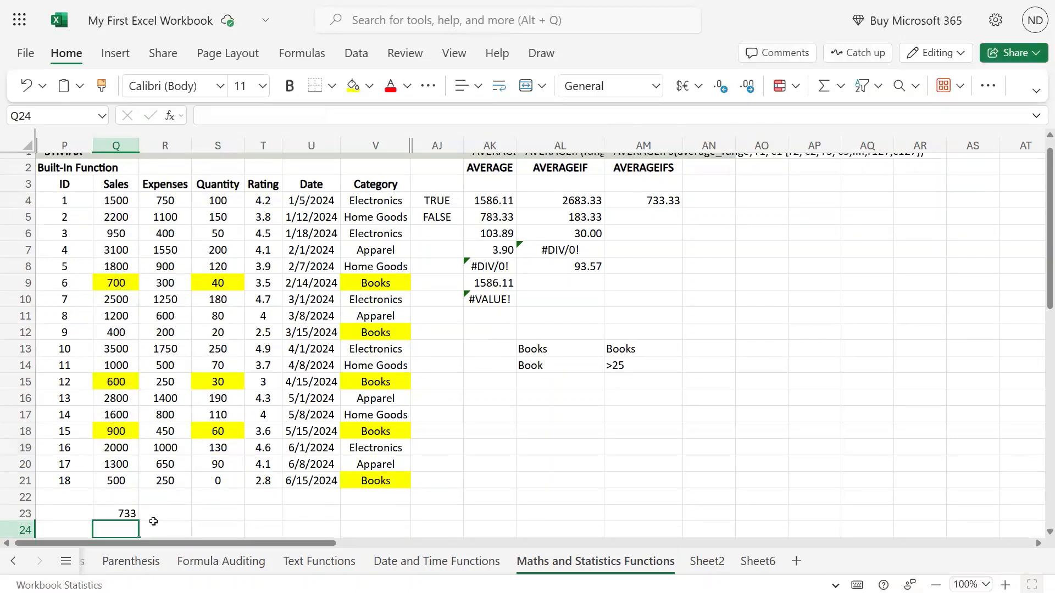
# - Show the Q23 average with three decimal places and clear the cross-check formula from the cell
pyautogui.click(133, 515)
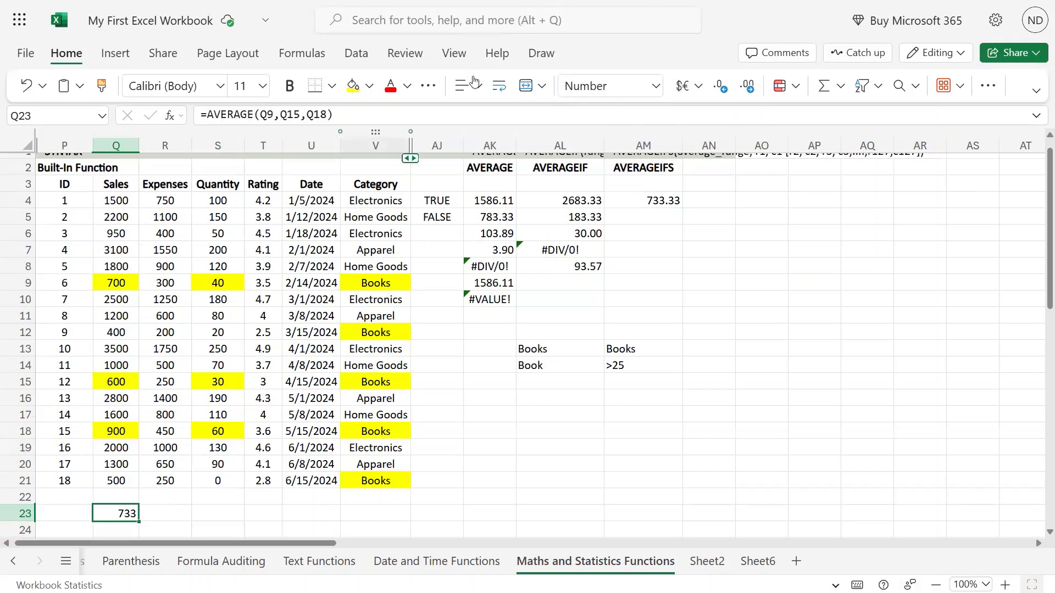
pyautogui.click(747, 87)
pyautogui.click(748, 86)
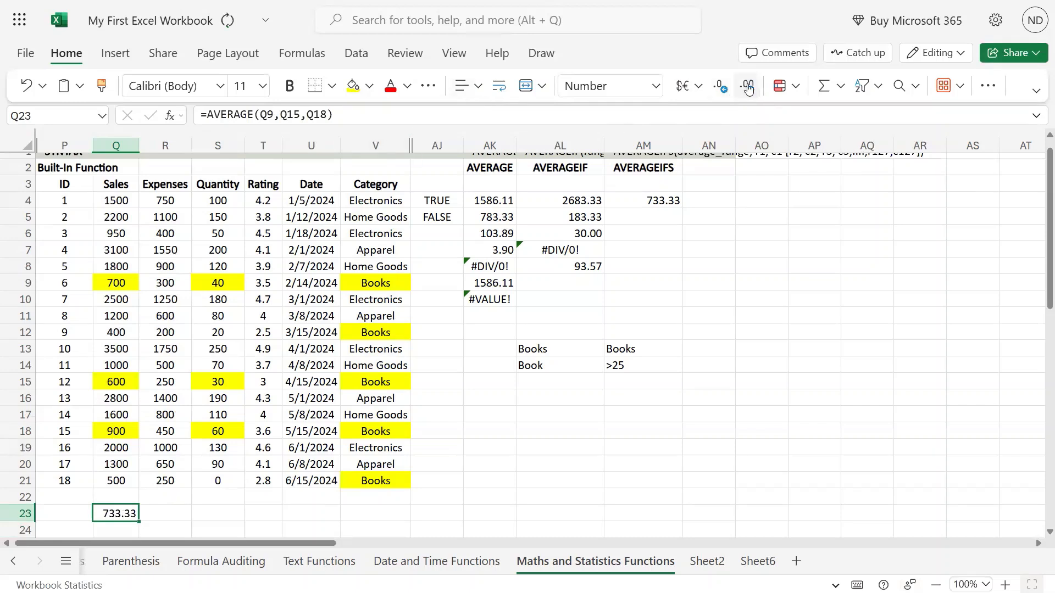
pyautogui.click(748, 87)
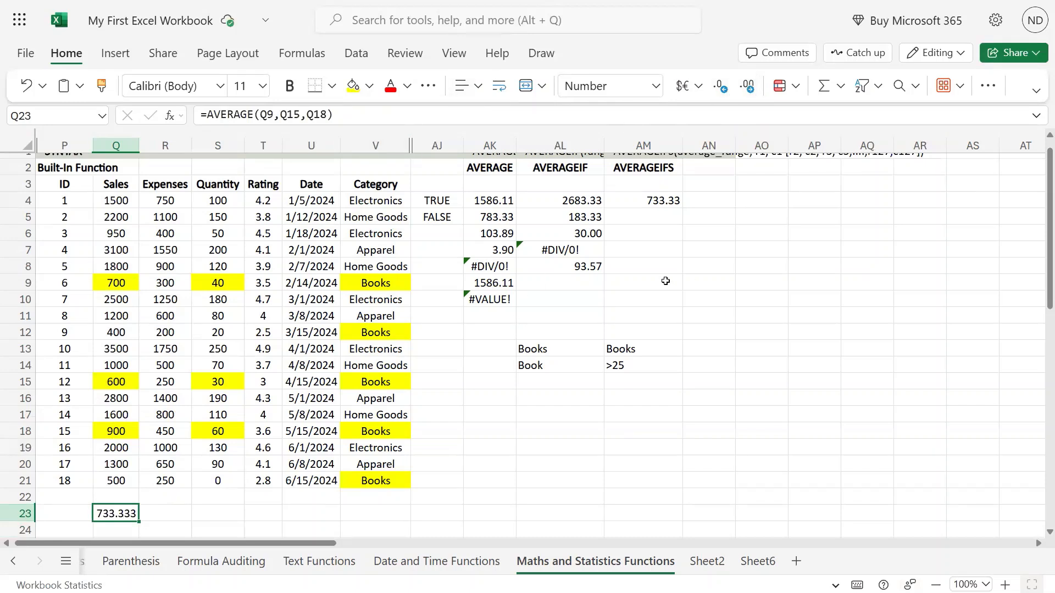
pyautogui.press('Delete')
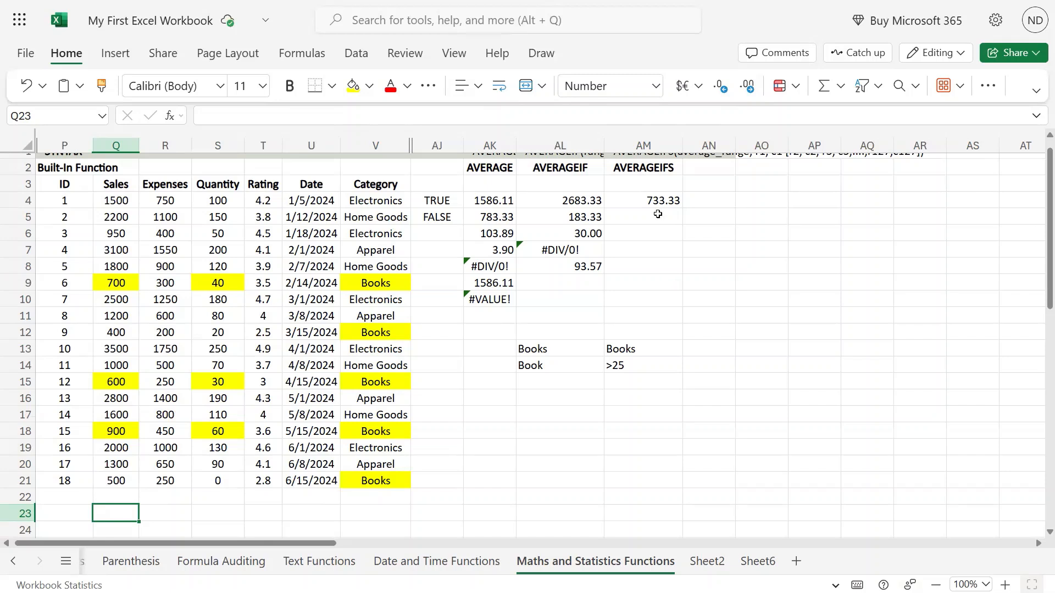
# - Clear the Sales value in Q15 and inspect how the AVERAGEIFS formula in AM4 treats the empty cell
pyautogui.click(665, 197)
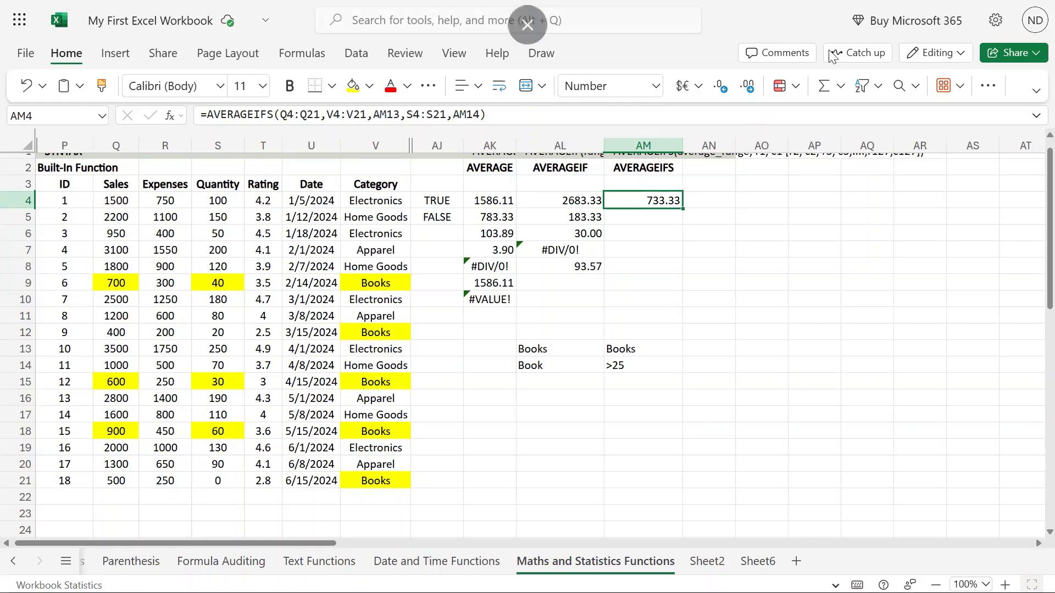
pyautogui.click(123, 379)
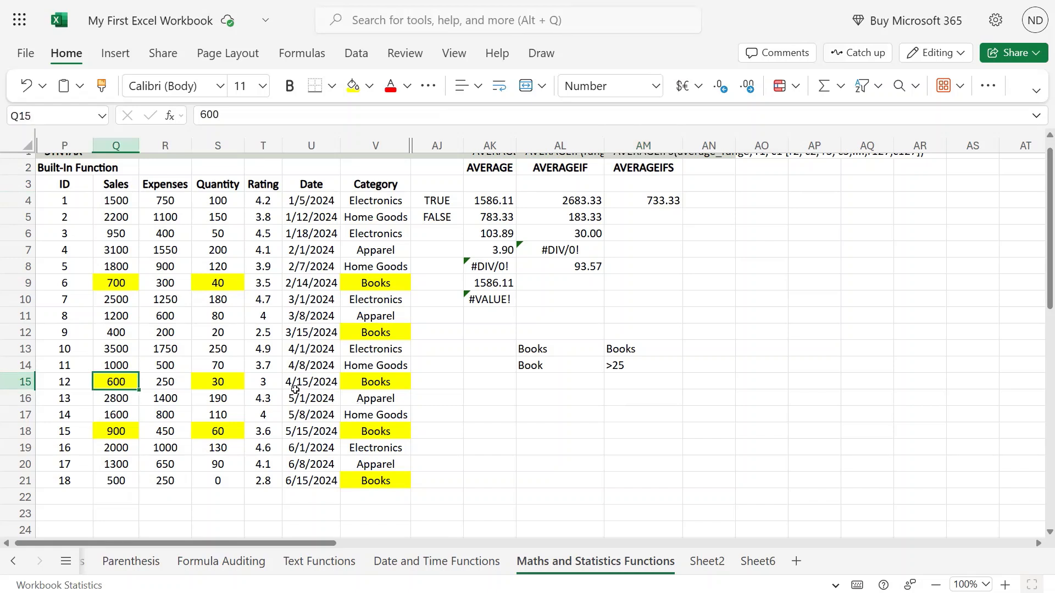
pyautogui.press('Delete')
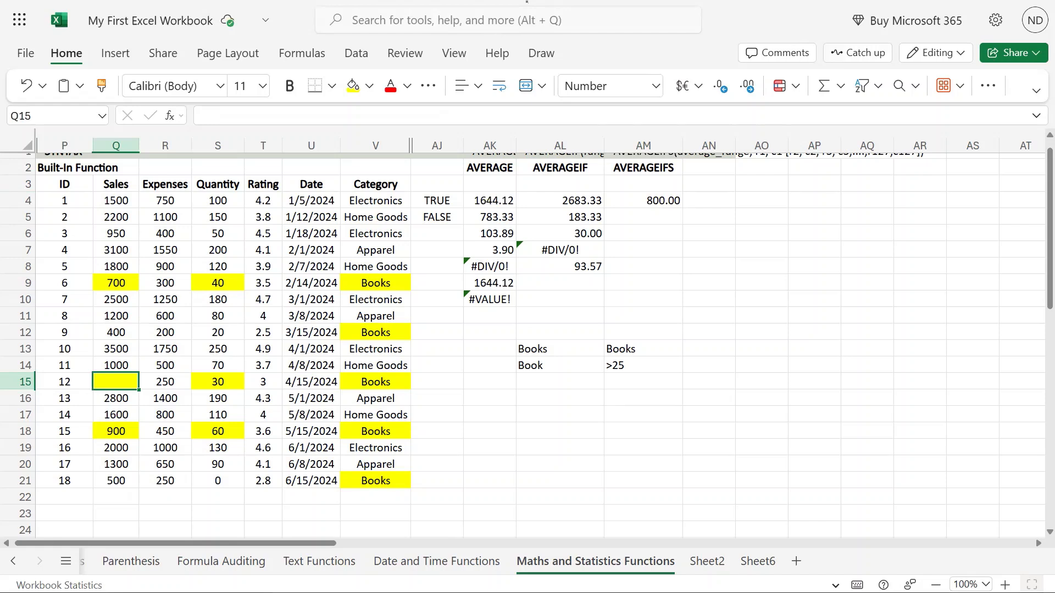
pyautogui.click(665, 216)
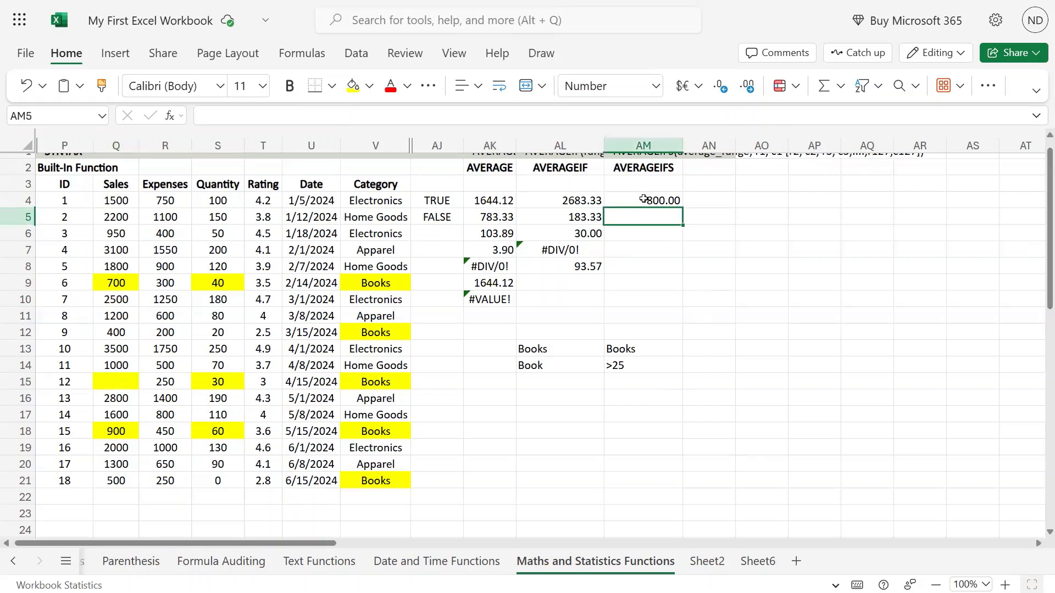
pyautogui.click(643, 199)
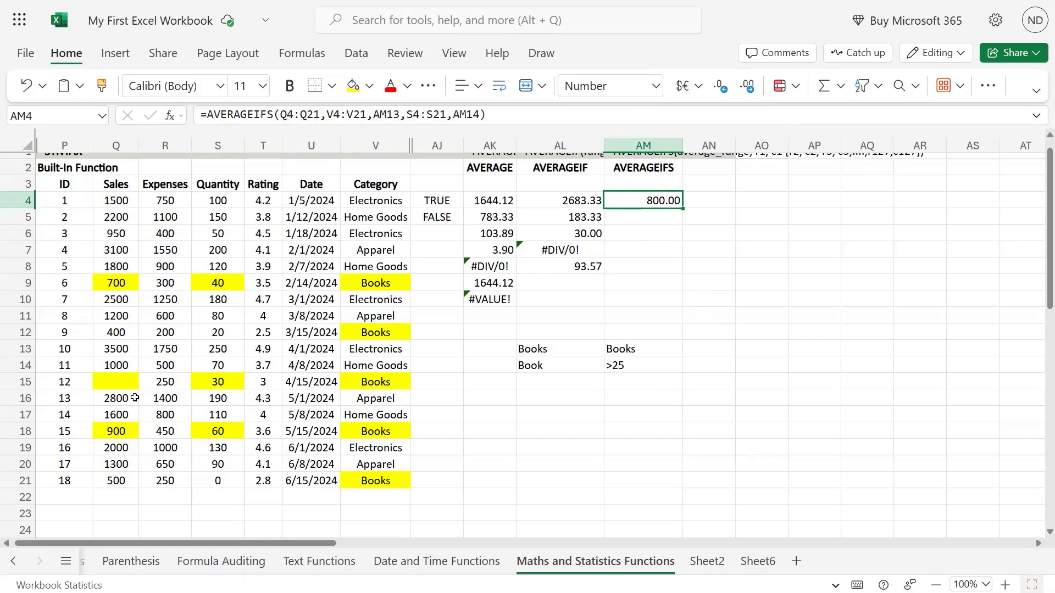
# - Try the text sdf in Sales cell Q15 and undo back to its original value of 600
pyautogui.click(121, 384)
pyautogui.write('sdf')
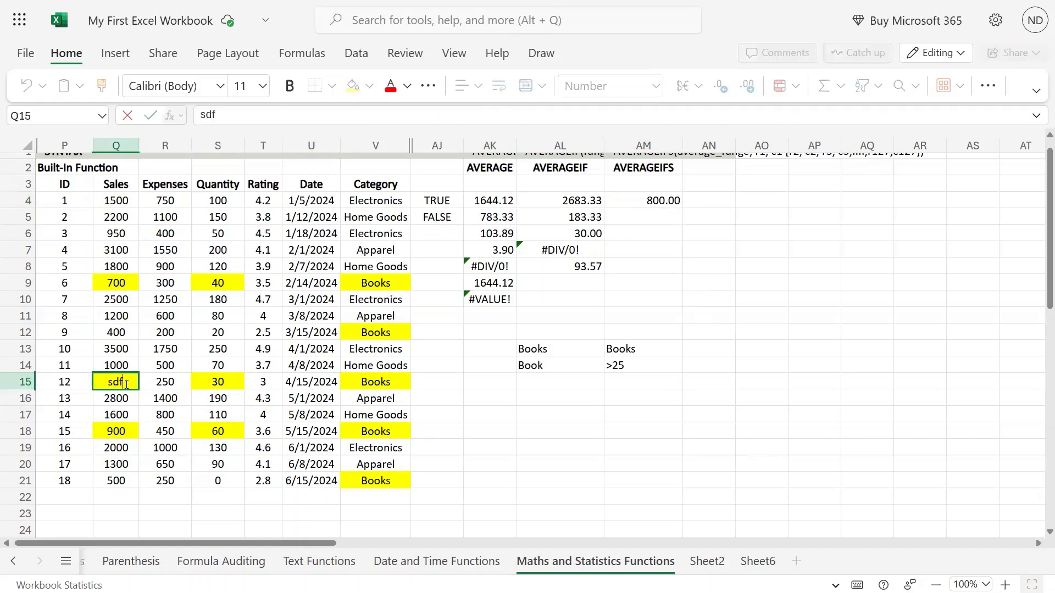
pyautogui.press('Return')
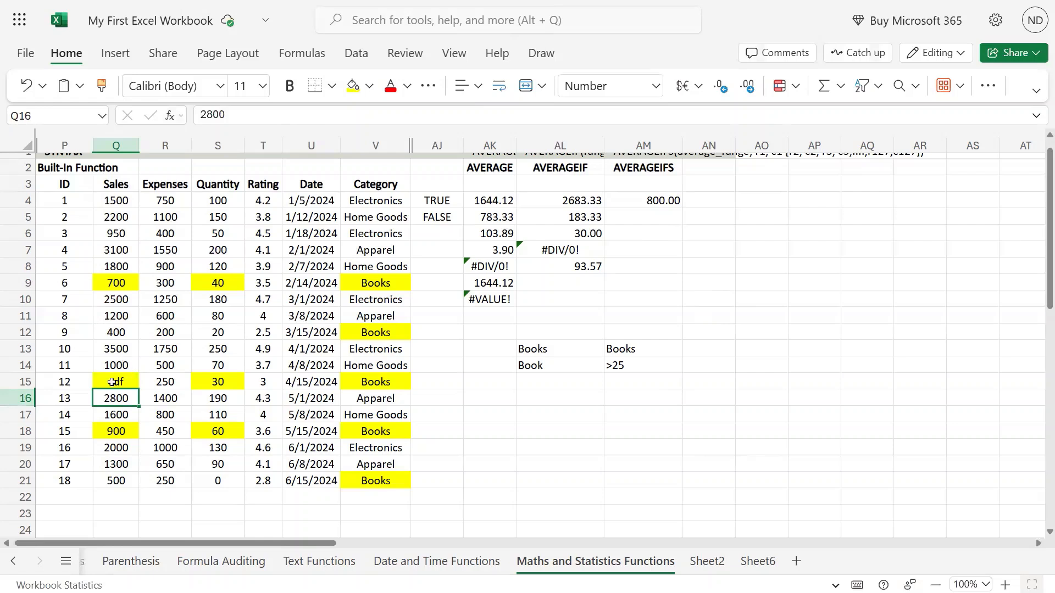
pyautogui.click(112, 381)
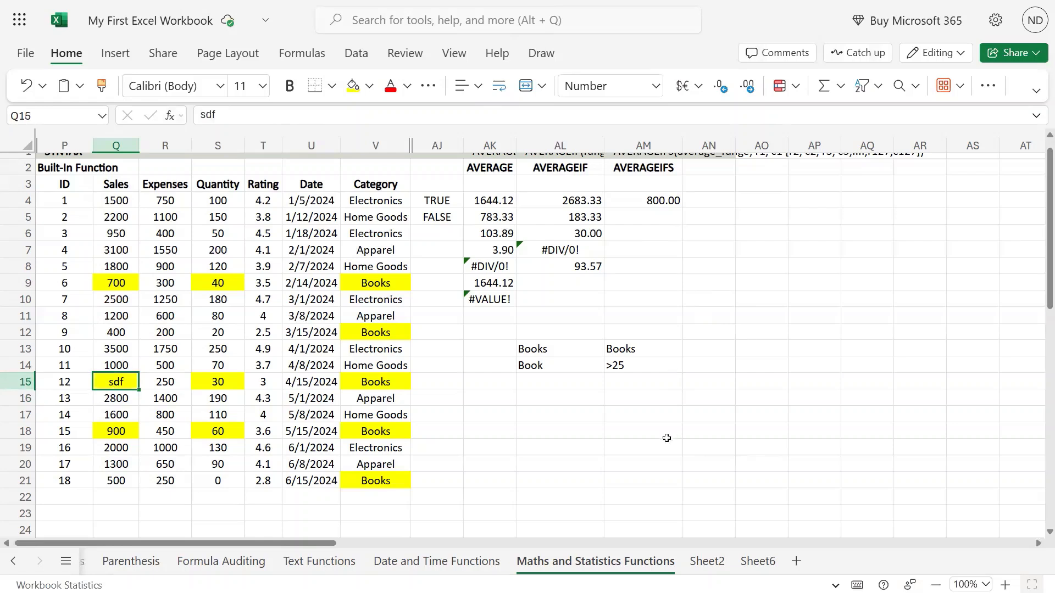
pyautogui.hotkey('ctrl', 'z')
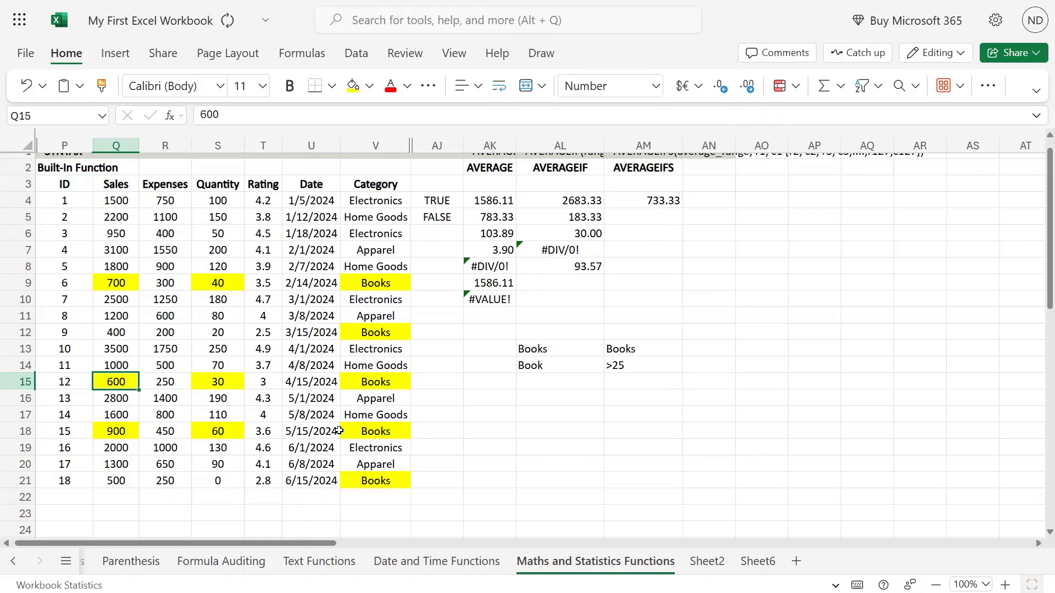
# - Enter the text sdf in the highlighted Sales cells Q9, Q15 and Q18 and inspect the AVERAGEIFS formula in AM4
pyautogui.click(112, 287)
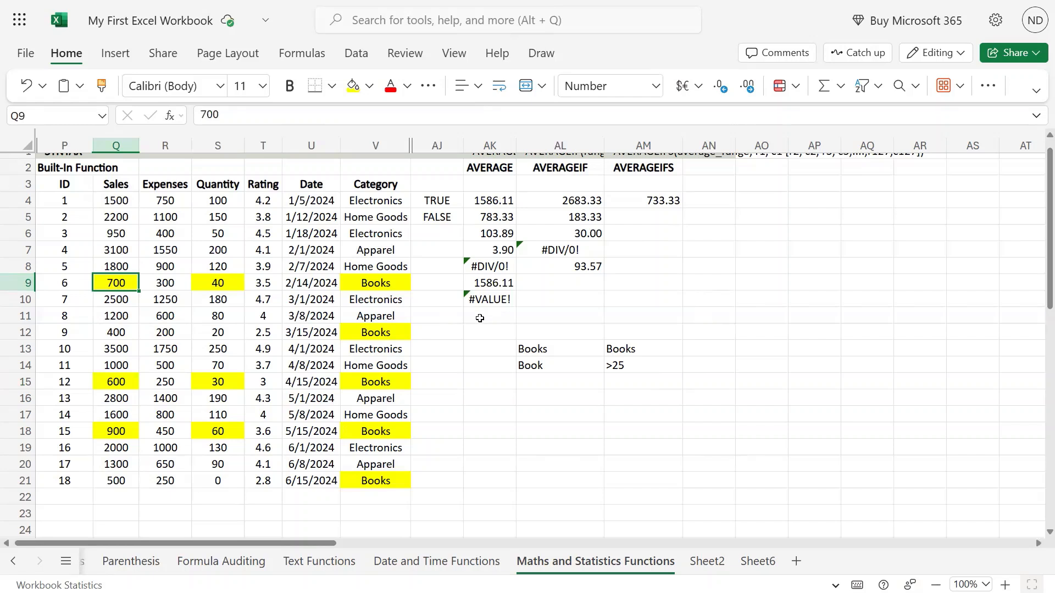
pyautogui.write('sdf')
pyautogui.press('Down')
pyautogui.press('Down')
pyautogui.press('Down')
pyautogui.press('Down')
pyautogui.press('Down')
pyautogui.press('Down')
pyautogui.write('sdf')
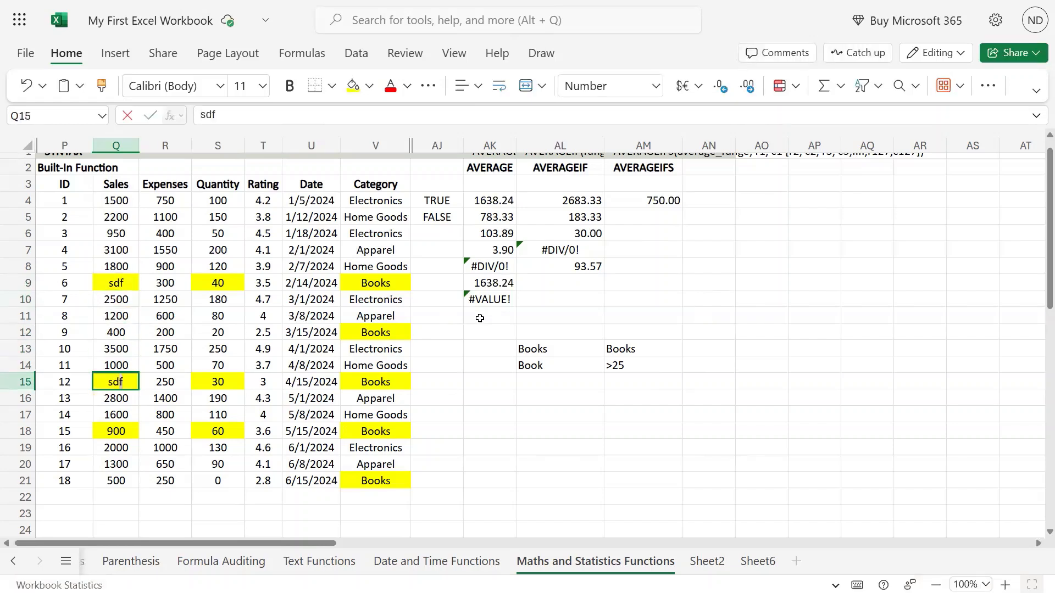
pyautogui.press('Down')
pyautogui.press('Down')
pyautogui.press('Down')
pyautogui.write('sdf')
pyautogui.press('Down')
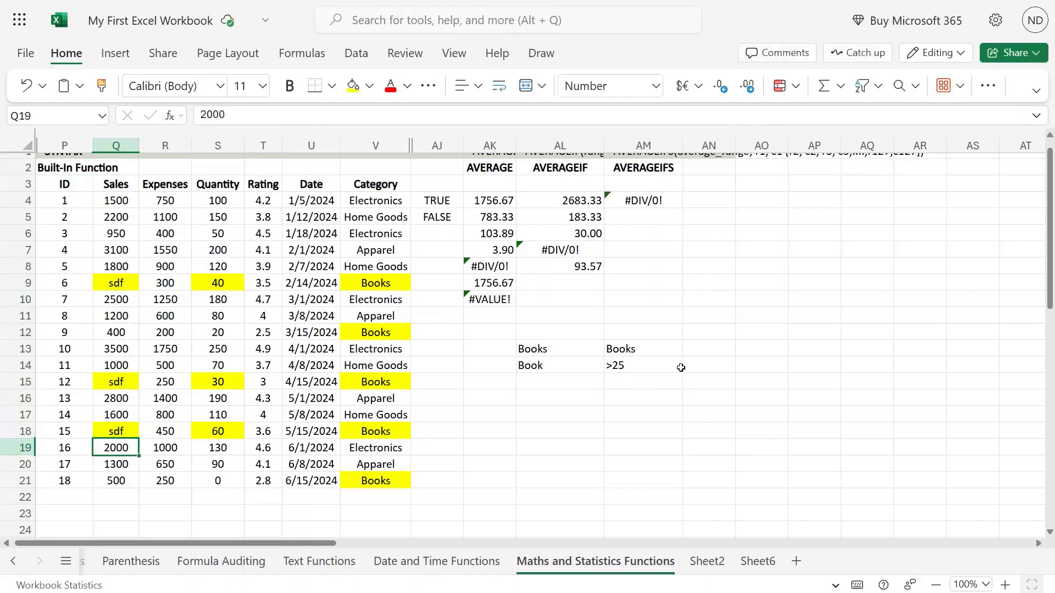
pyautogui.click(665, 204)
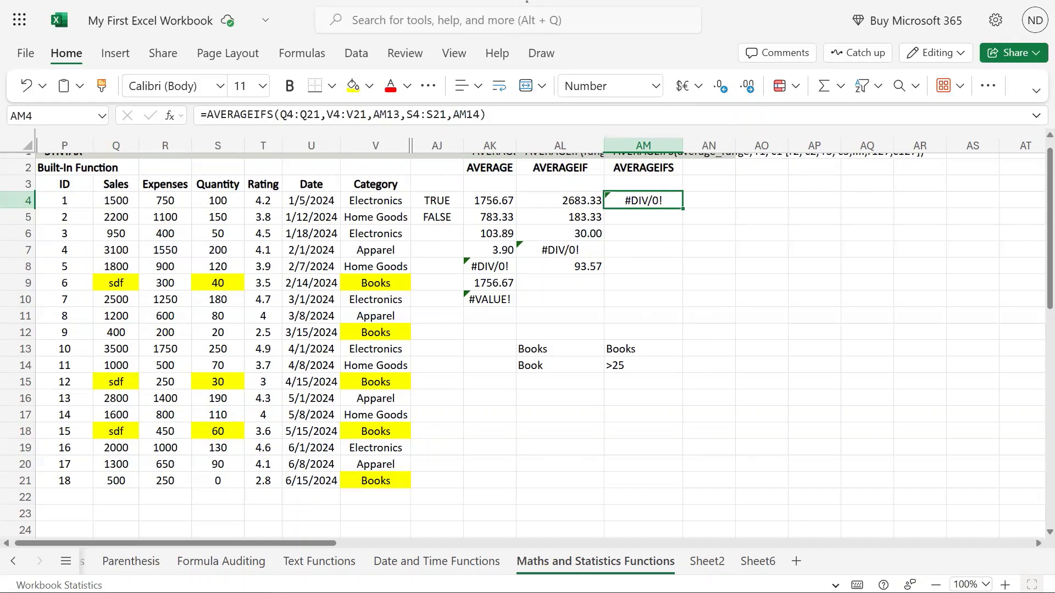
# - Clear the sdf text from Sales cells Q9, Q15 and Q18 and check how AM4 handles the empty cells
pyautogui.click(124, 286)
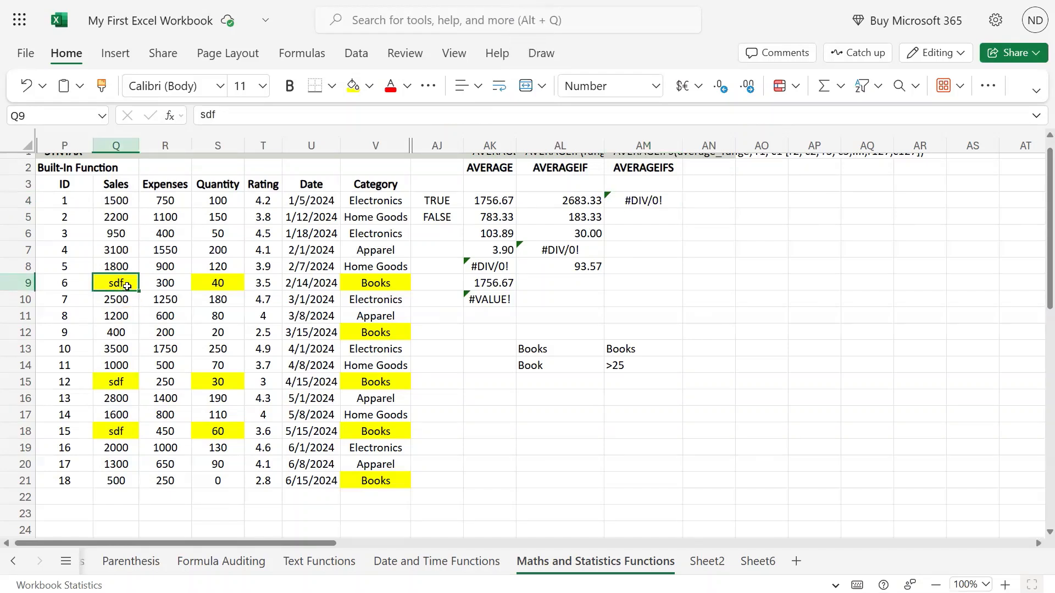
pyautogui.press('Delete')
pyautogui.click(122, 378)
pyautogui.press('Delete')
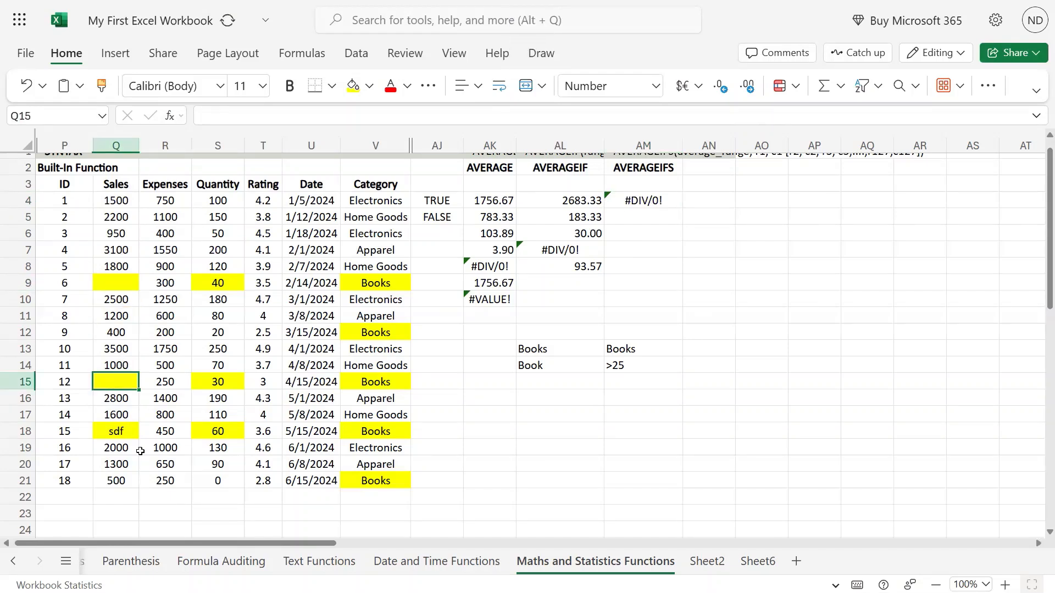
pyautogui.click(127, 433)
pyautogui.press('Delete')
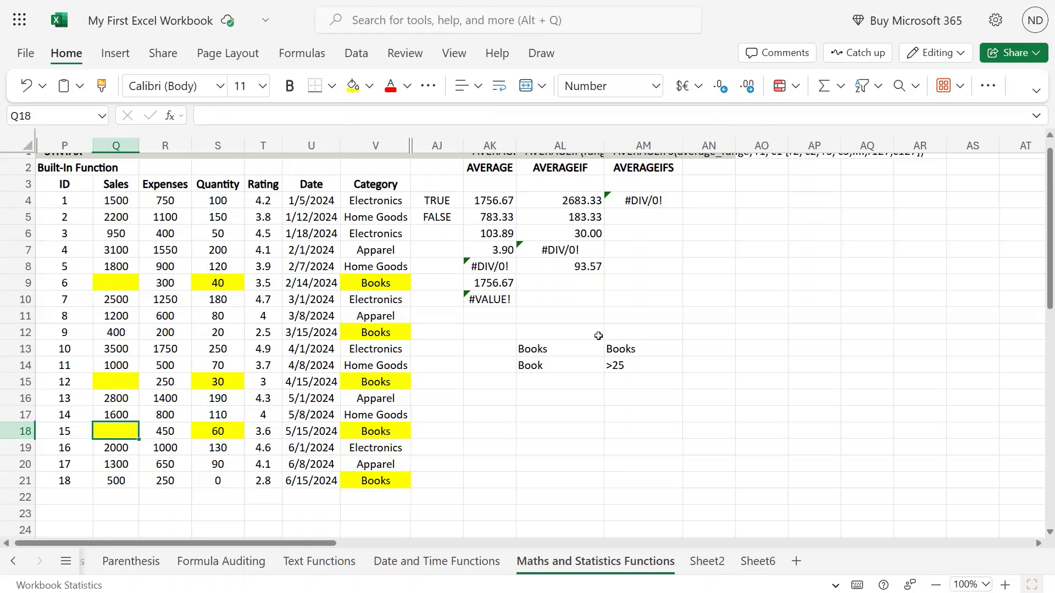
pyautogui.press('Down')
pyautogui.click(670, 201)
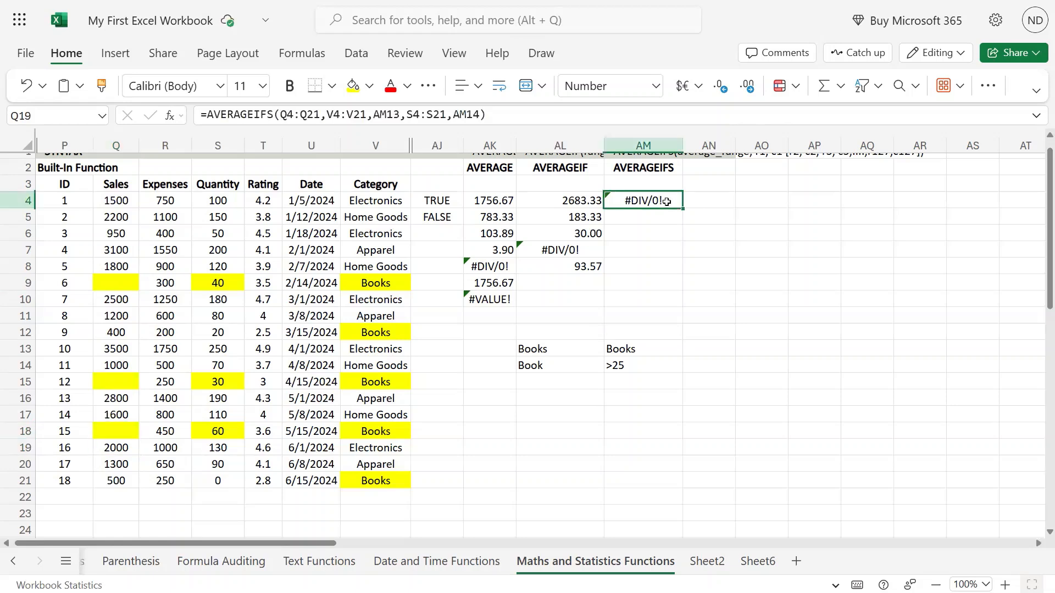
# - Undo the three cell clearings and the text entry in Q18, and inspect the AVERAGEIFS formula in AM4
pyautogui.click(128, 285)
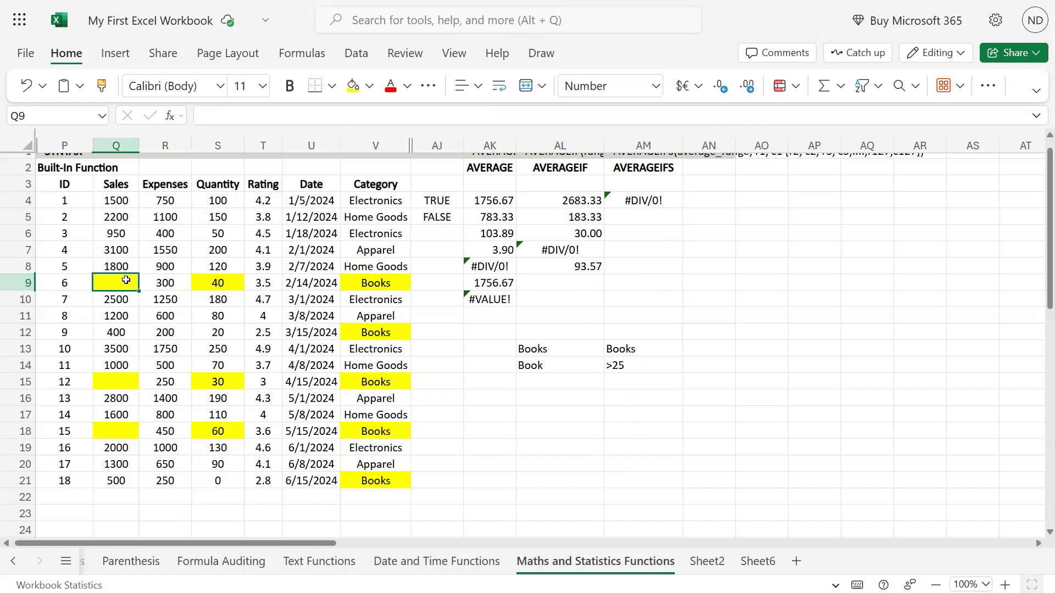
pyautogui.hotkey('ctrl', 'z')
pyautogui.hotkey('ctrl', 'z')
pyautogui.hotkey('ctrl', 'z')
pyautogui.hotkey('ctrl', 'z')
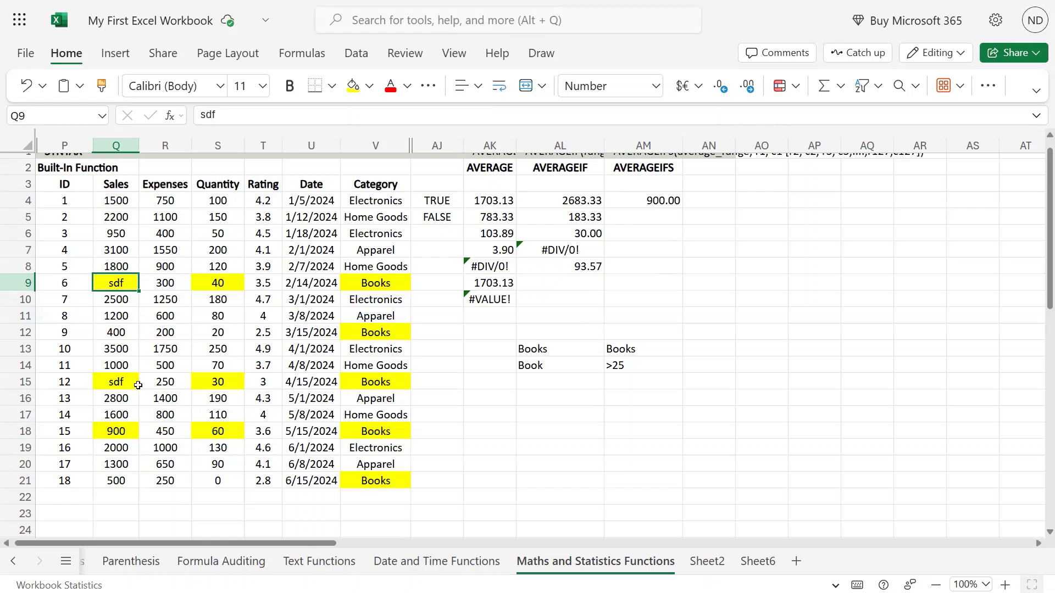
pyautogui.click(660, 202)
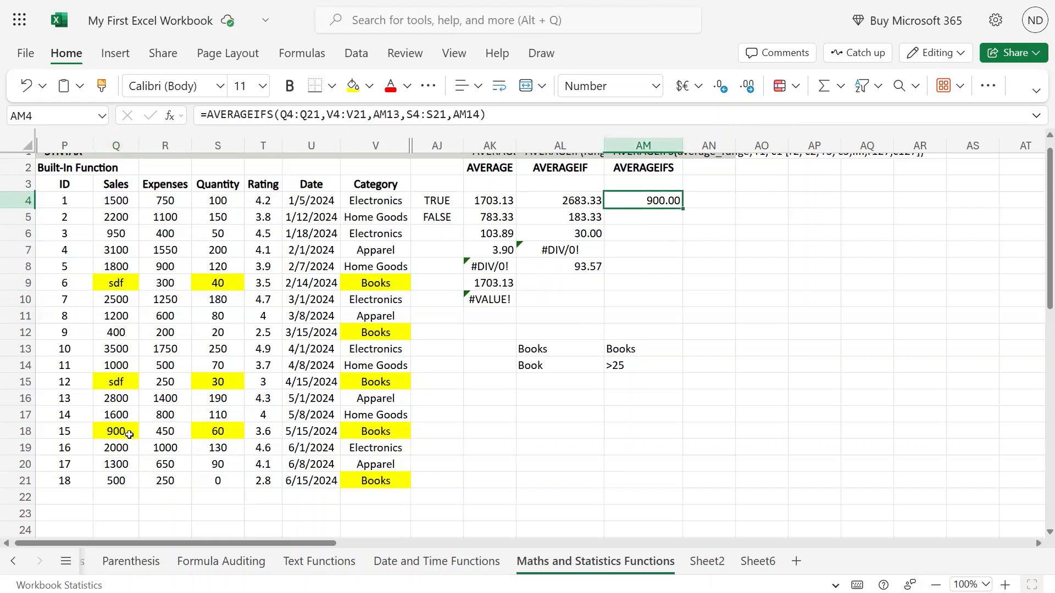
# - Enter the text sdf again in Sales cell Q18
pyautogui.click(116, 285)
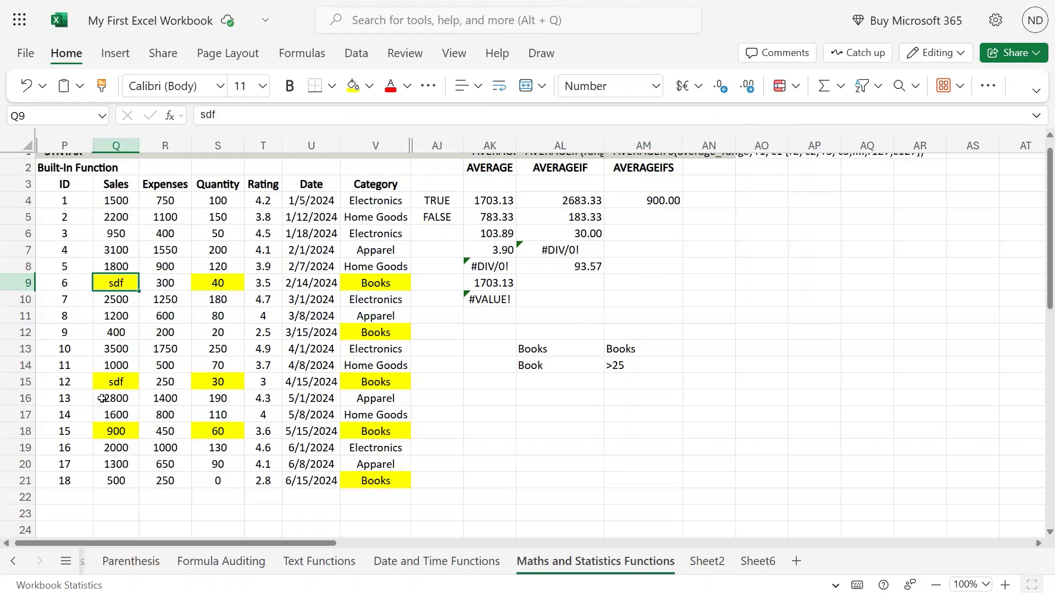
pyautogui.click(124, 432)
pyautogui.write('sdf')
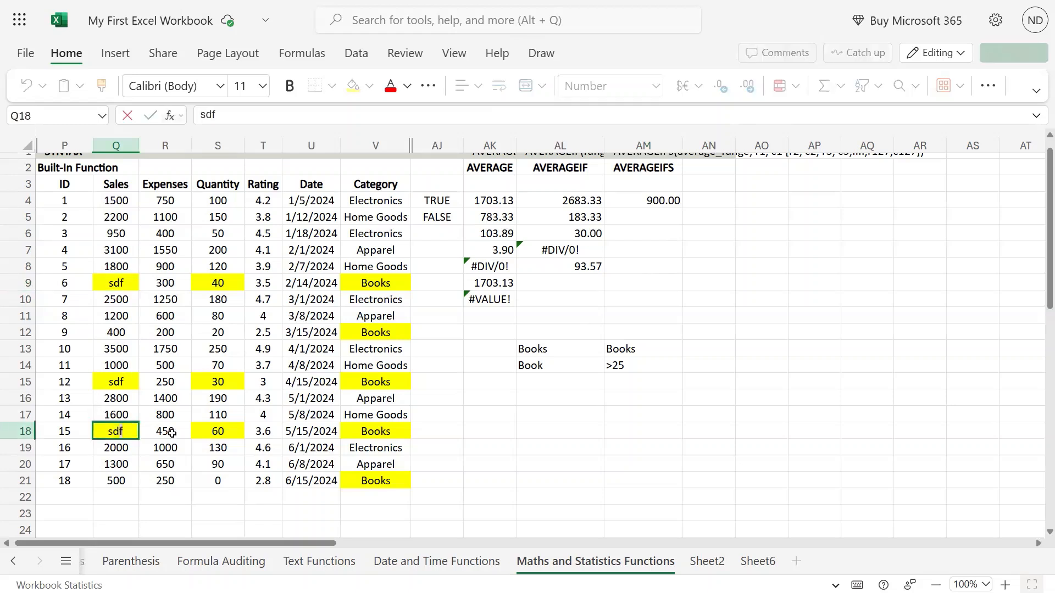
pyautogui.press('Return')
pyautogui.click(128, 428)
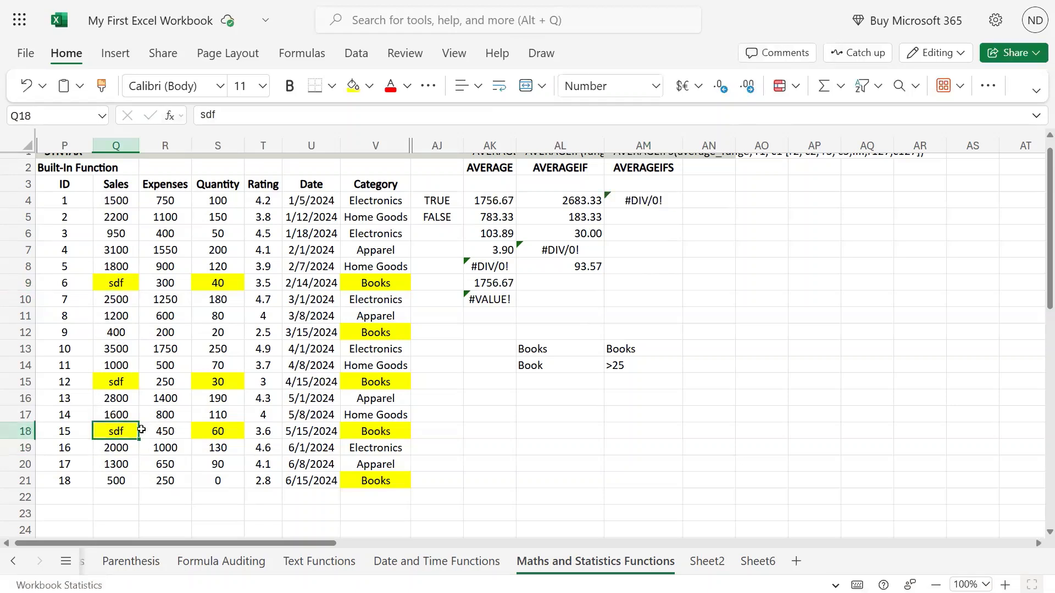
# - Clear the highlighted Sales cells Q18, Q15 and Q9 again, and undo all test edits in these cells
pyautogui.press('Delete')
pyautogui.click(102, 381)
pyautogui.press('Delete')
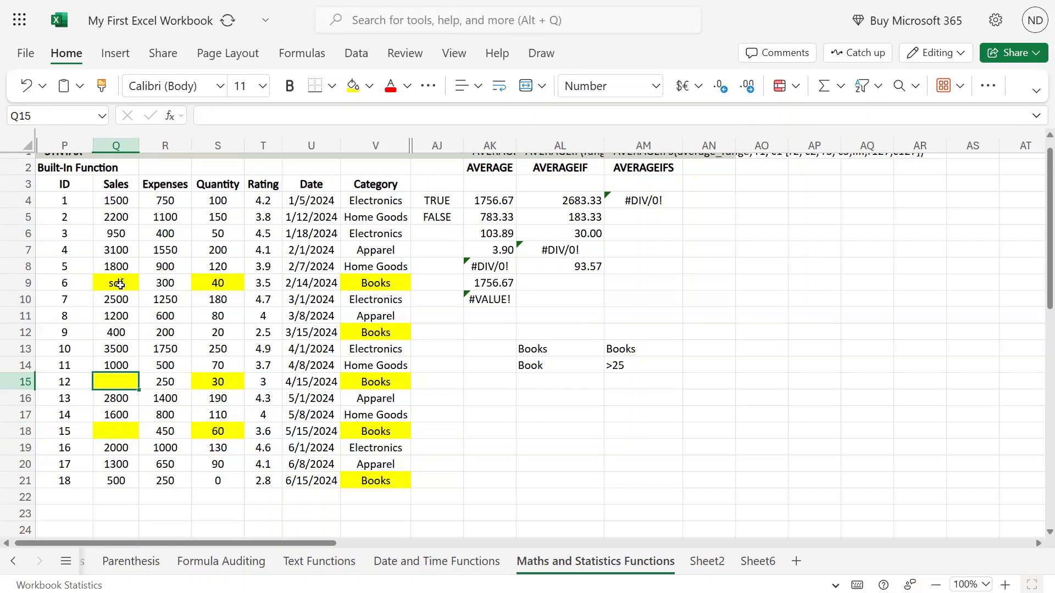
pyautogui.click(107, 283)
pyautogui.press('Delete')
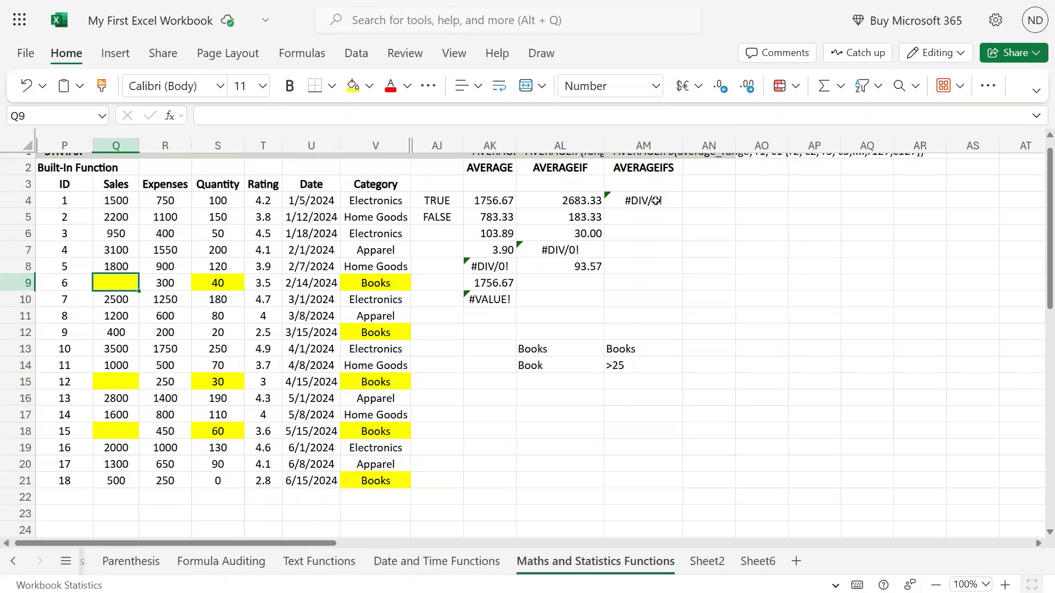
pyautogui.click(652, 201)
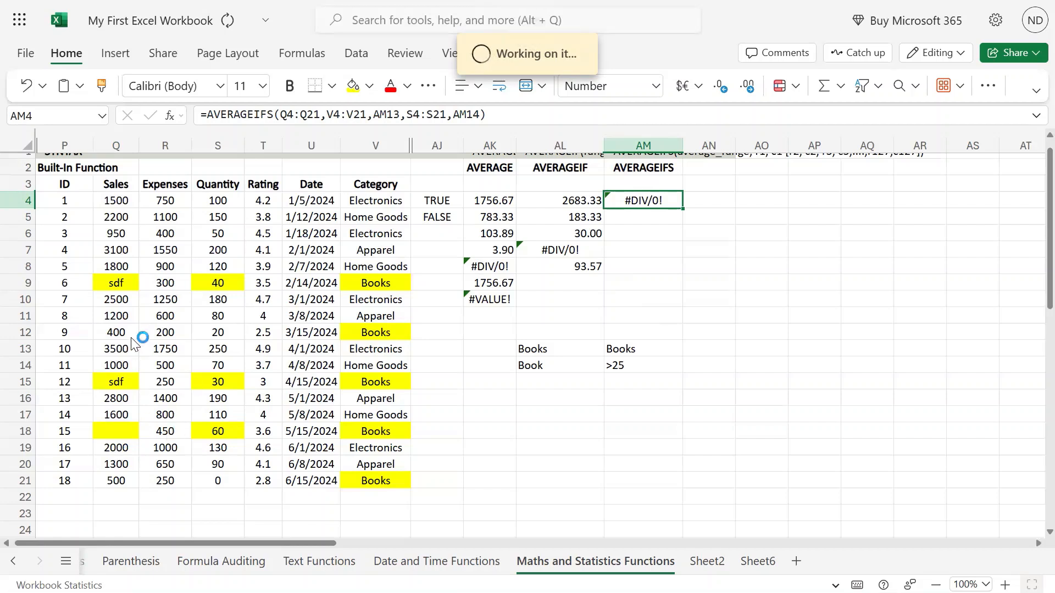
pyautogui.click(116, 283)
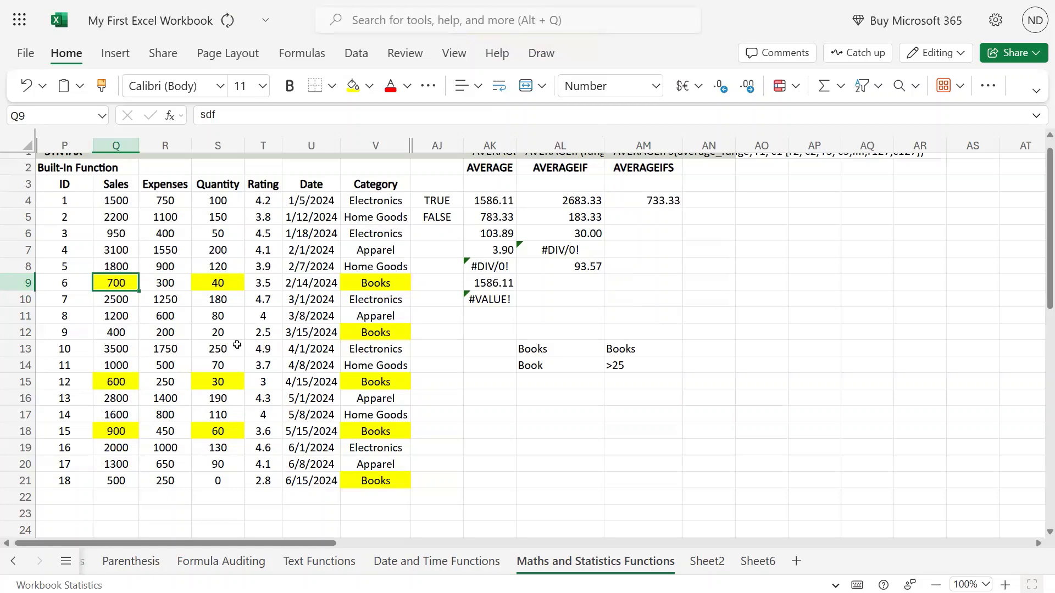
# - Review the AVERAGEIF formulas in column AL, including the "*o*" wildcard criterion in AL8
pyautogui.click(602, 288)
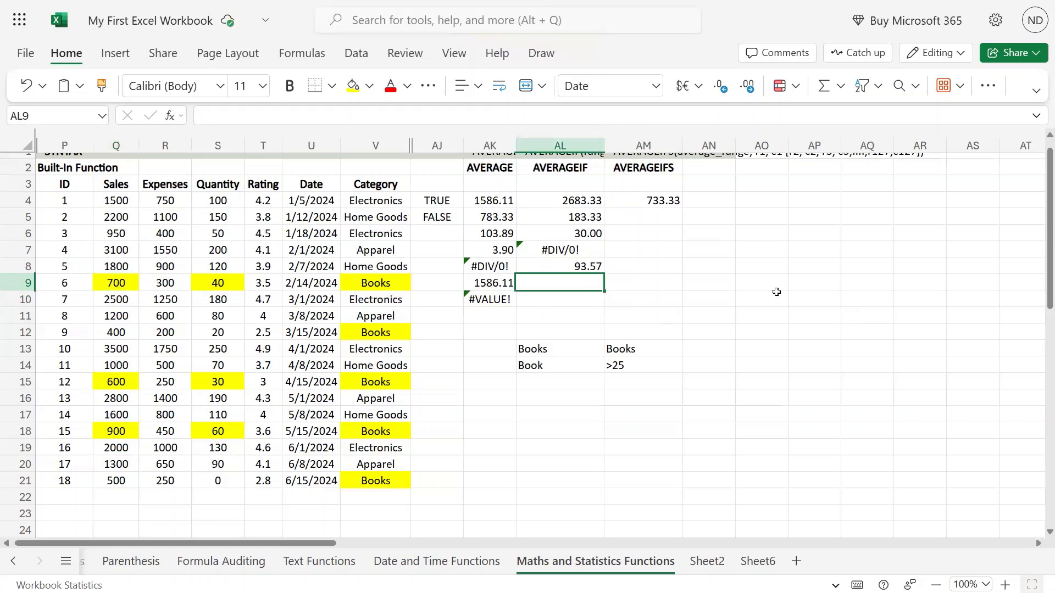
pyautogui.click(607, 250)
pyautogui.click(584, 268)
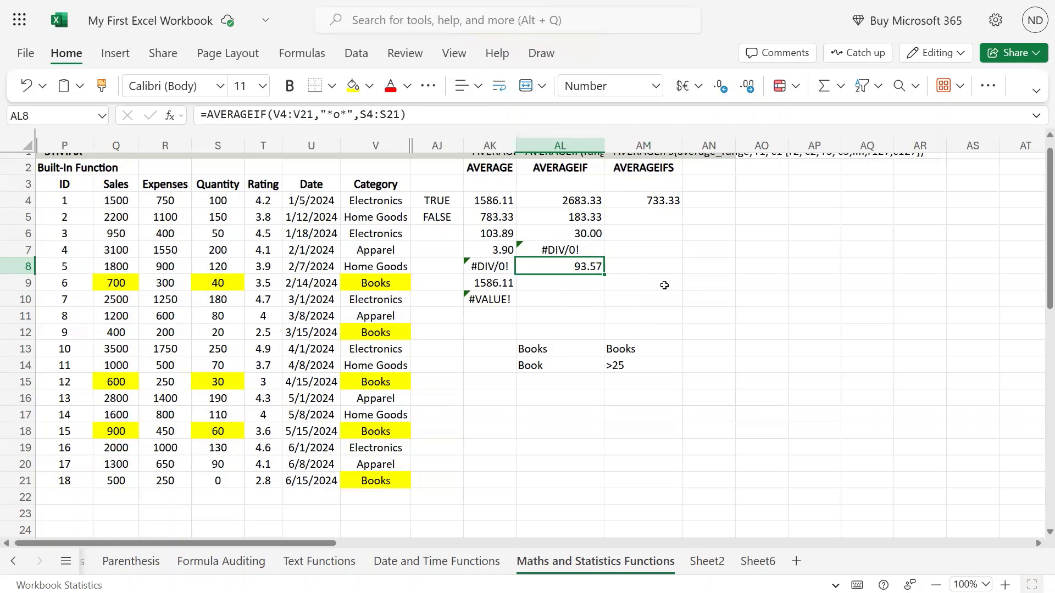
pyautogui.click(642, 214)
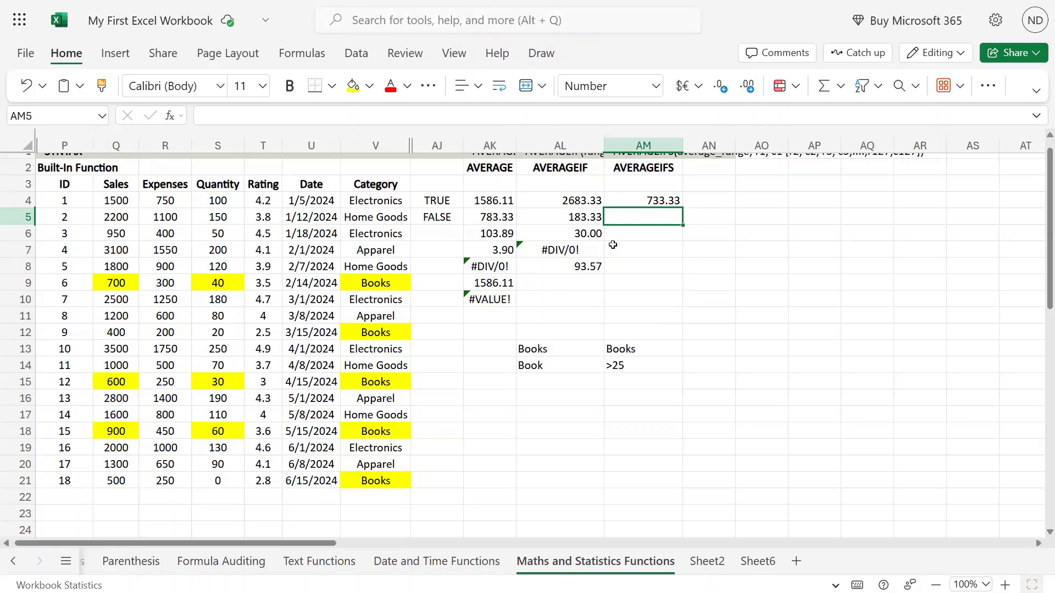
pyautogui.click(584, 218)
pyautogui.click(586, 232)
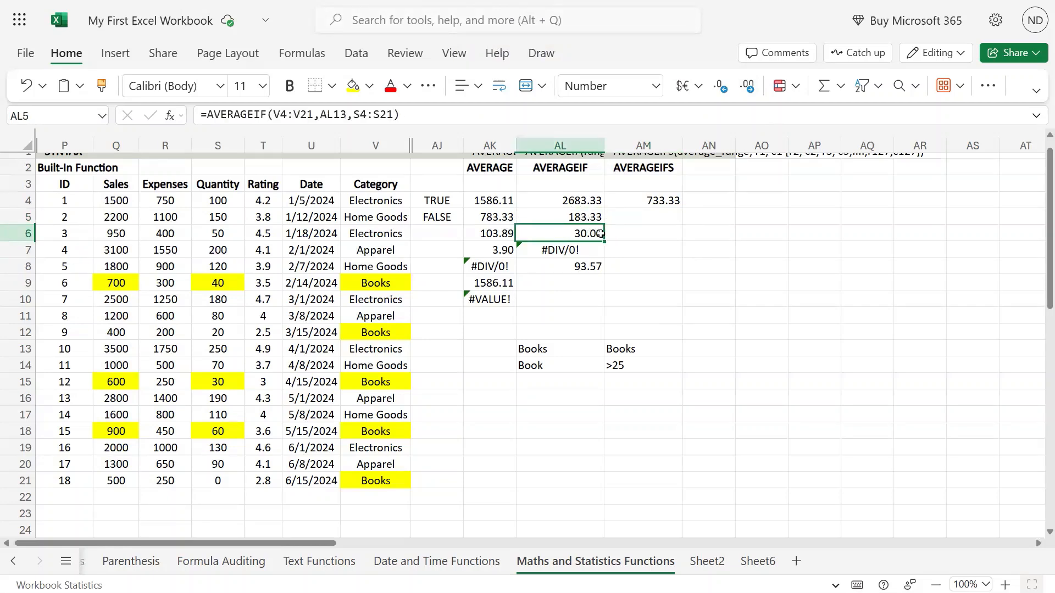
pyautogui.click(594, 264)
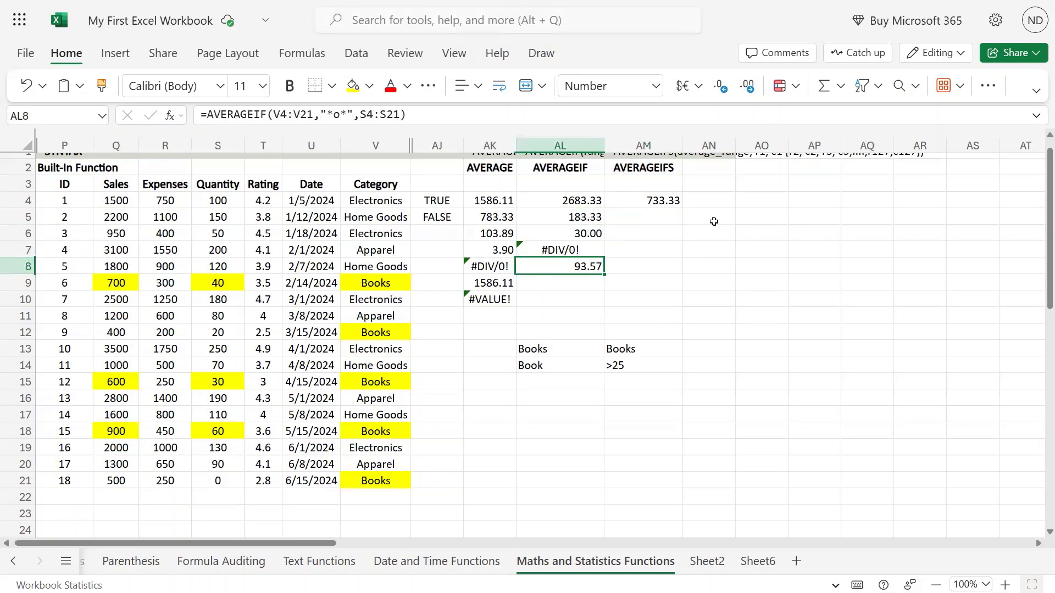
pyautogui.press('F2')
pyautogui.hotkey('shift', 'Home')
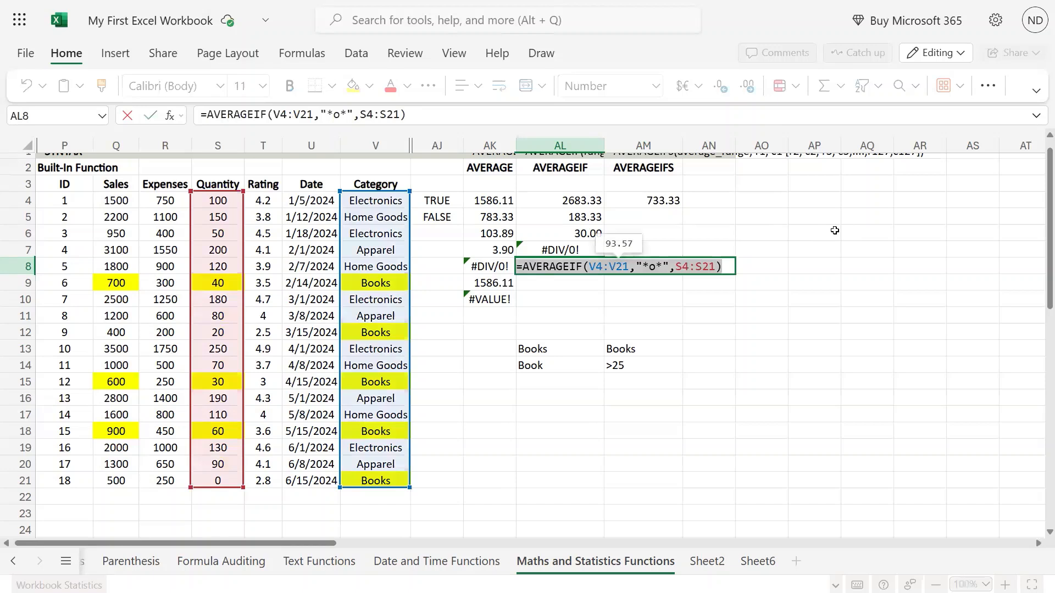
pyautogui.press('Escape')
# - Copy the full text of the AVERAGEIFS formula in AM4
pyautogui.press('Up')
pyautogui.press('Up')
pyautogui.press('Up')
pyautogui.press('Right')
pyautogui.press('Right')
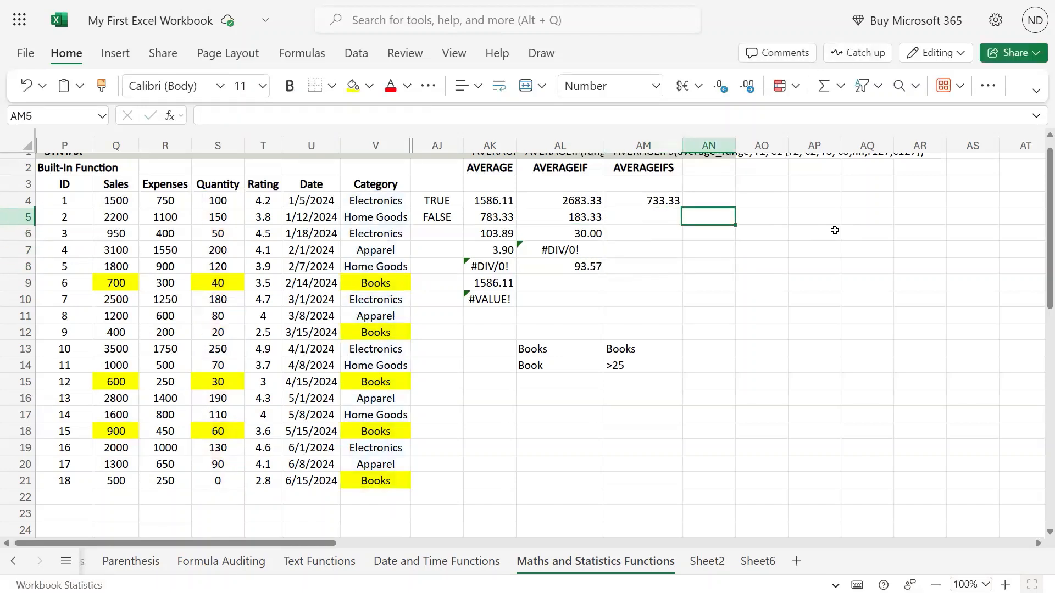
pyautogui.press('Up')
pyautogui.press('Left')
pyautogui.press('F2')
pyautogui.hotkey('shift', 'Home')
pyautogui.hotkey('ctrl', 'c')
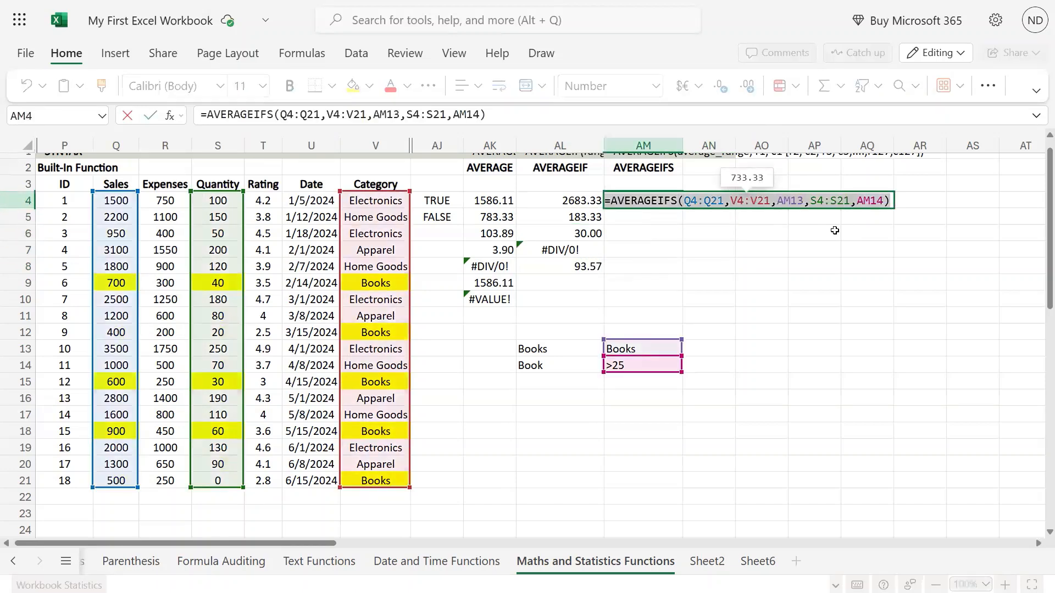
# - Paste the copied formula =AVERAGEIFS(Q4:Q21,V4:V21,AM13,S4:S21,AM14) into AM8
pyautogui.press('Return')
pyautogui.press('Down')
pyautogui.press('Down')
pyautogui.press('Down')
pyautogui.press('F2')
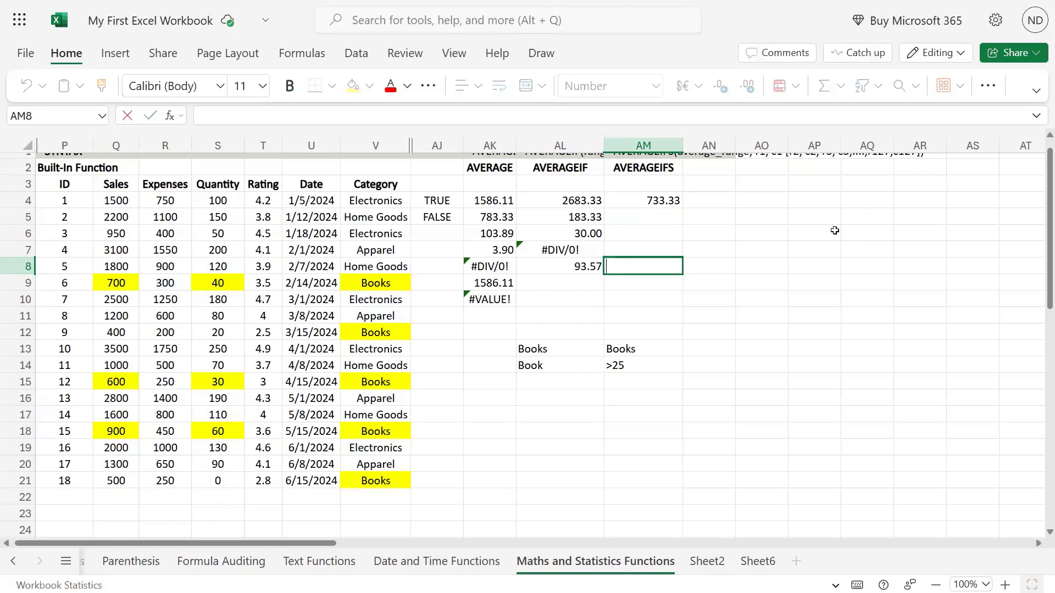
pyautogui.hotkey('ctrl', 'v')
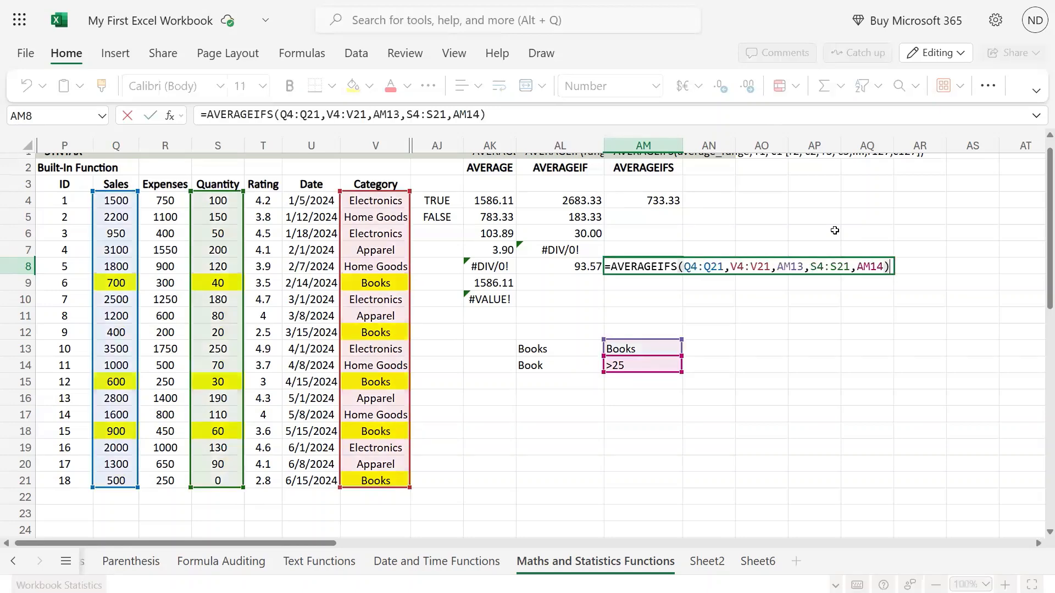
# - Replace the AM13 criterion in the AM8 AVERAGEIFS formula with the quoted wildcard text "*0*"
pyautogui.press('Left')
pyautogui.hotkey('shift', 'Left')
pyautogui.hotkey('shift', 'Left')
pyautogui.hotkey('shift', 'Left')
pyautogui.hotkey('shift', 'Left')
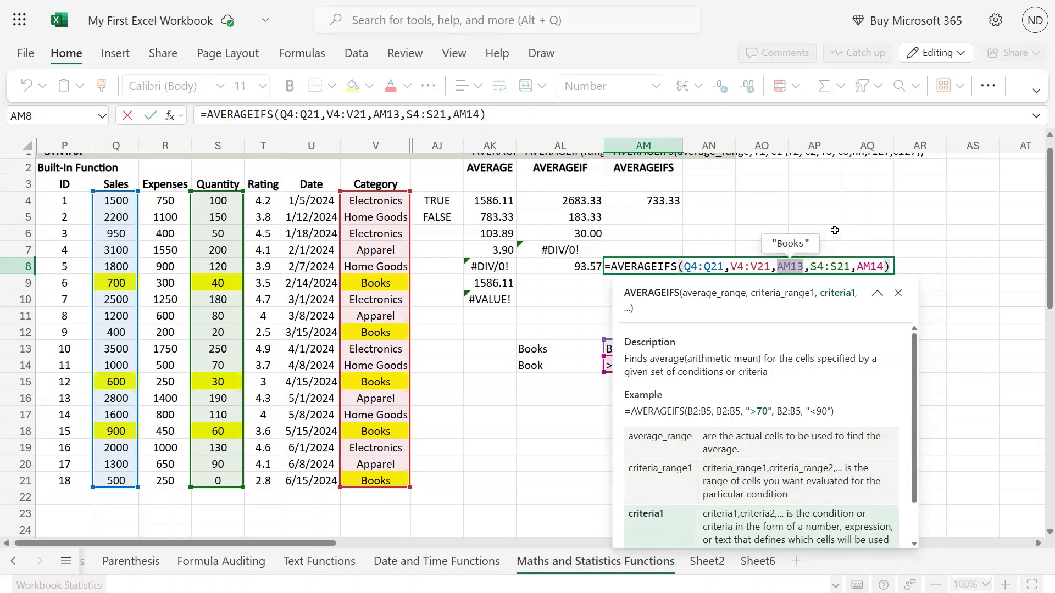
pyautogui.press('BackSpace')
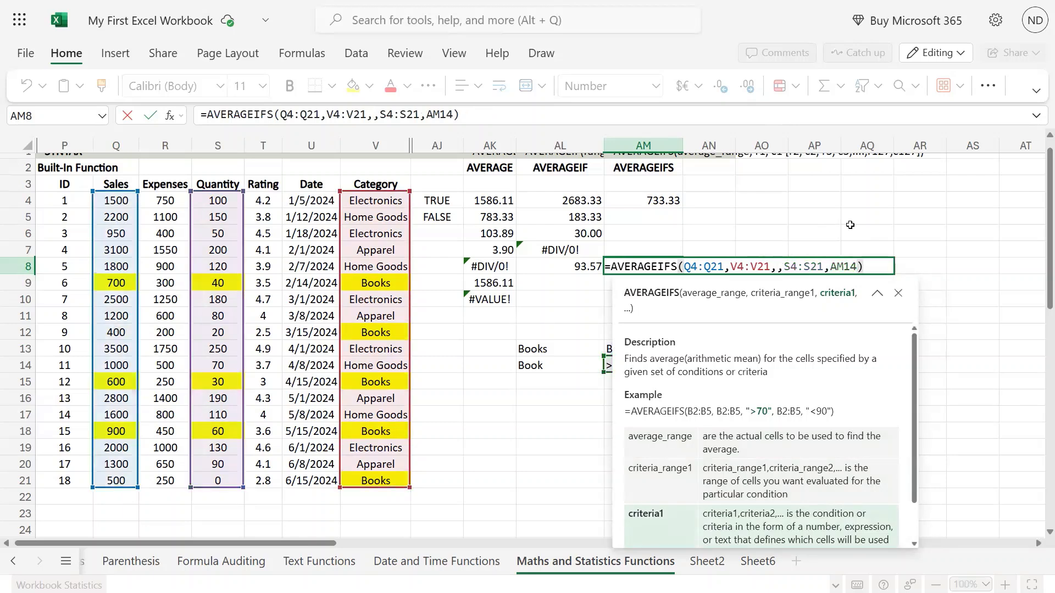
pyautogui.write('",')
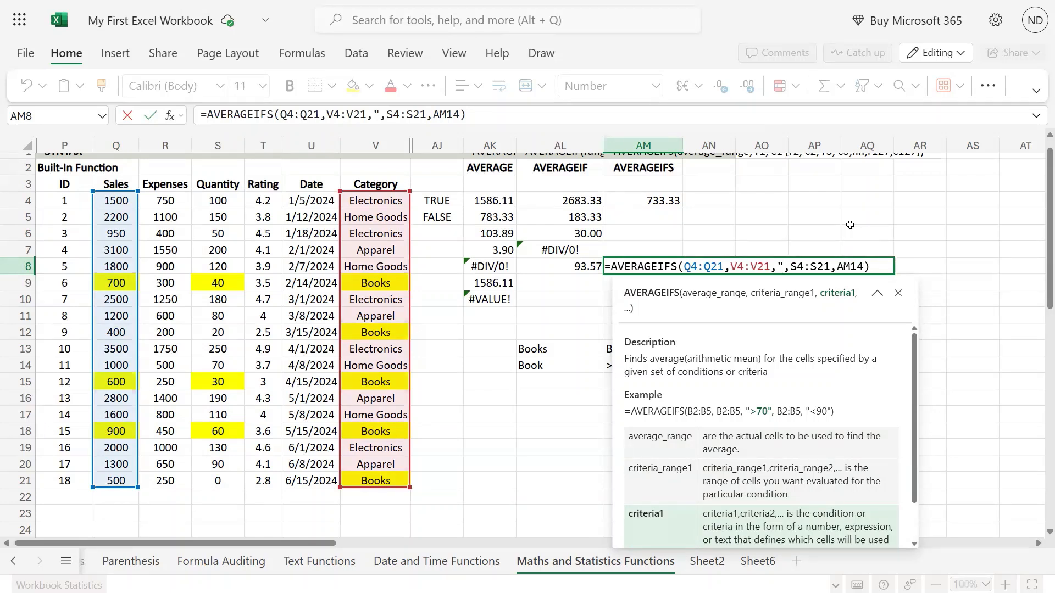
pyautogui.write('*')
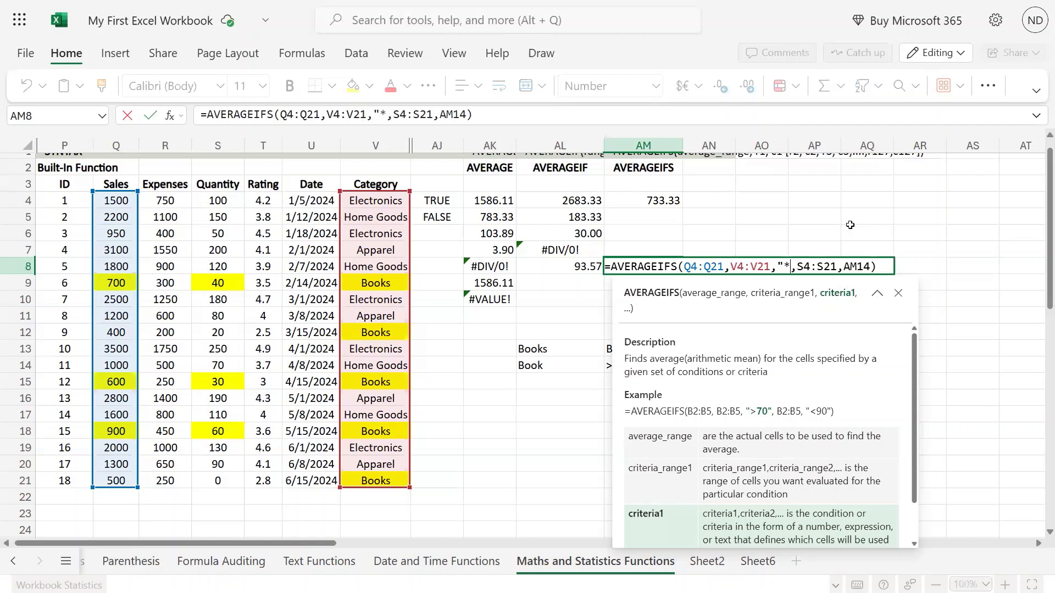
pyautogui.write('0')
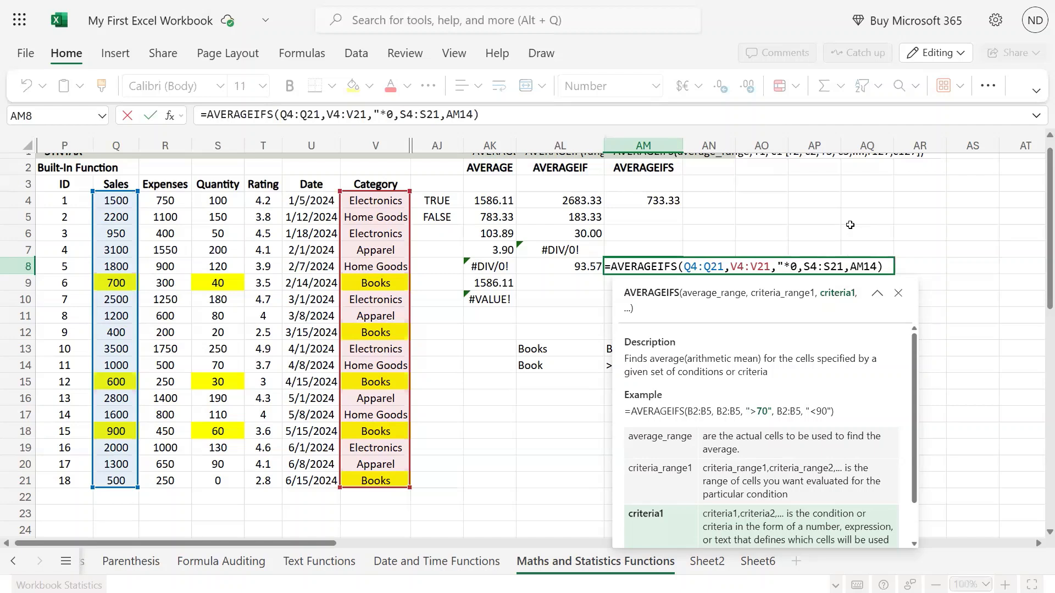
pyautogui.write('*')
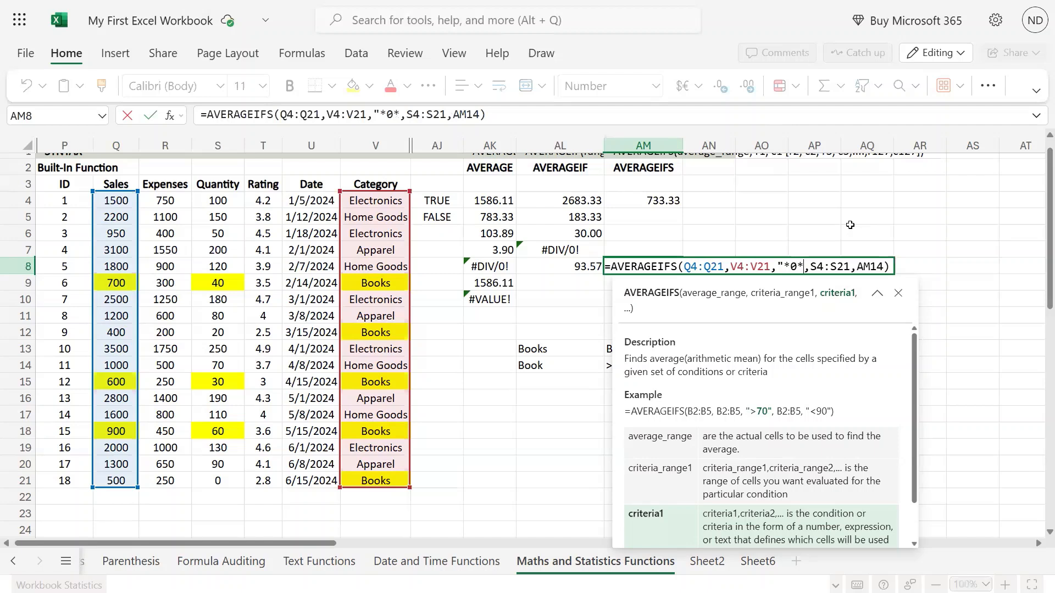
pyautogui.write('"')
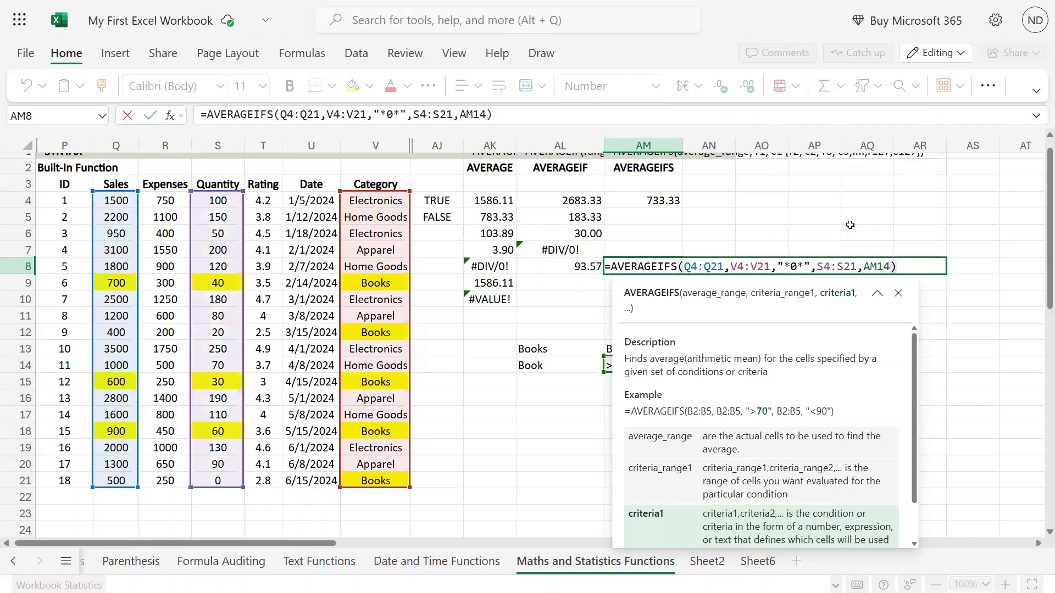
# - Correct the zero in AM8's wildcard criterion to the letter o, making it "*o*", and commit the formula
pyautogui.click(797, 266)
pyautogui.press('BackSpace')
pyautogui.write('o')
pyautogui.press('BackSpace')
pyautogui.write('p')
pyautogui.press('BackSpace')
pyautogui.write('o')
pyautogui.press('Return')
# - Shorten the average range in the AM8 formula to Q4:Q16, leaving both criteria ranges at full length
pyautogui.click(632, 367)
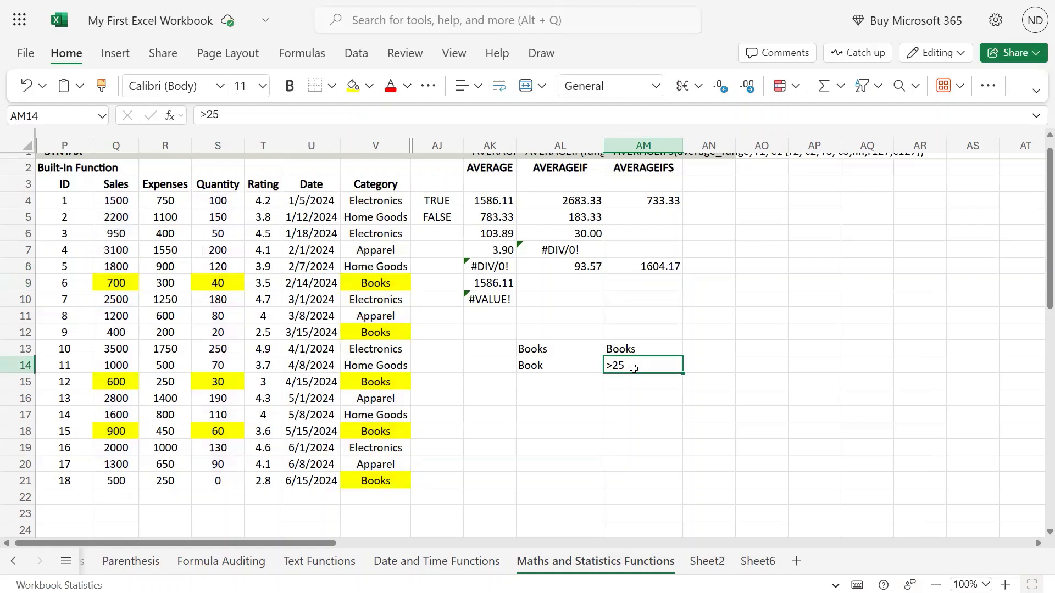
pyautogui.click(673, 267)
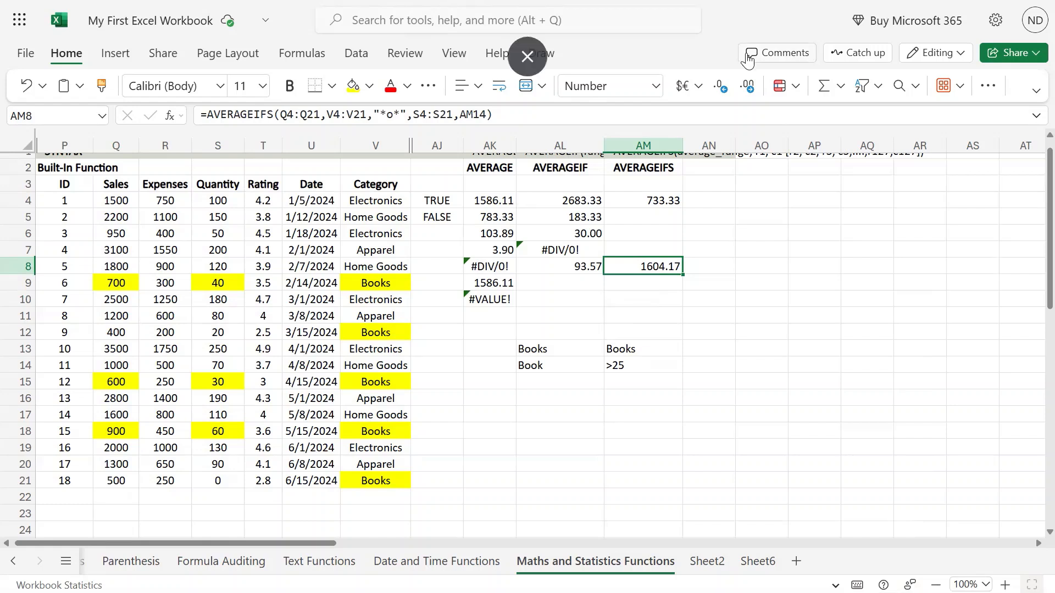
pyautogui.press('F2')
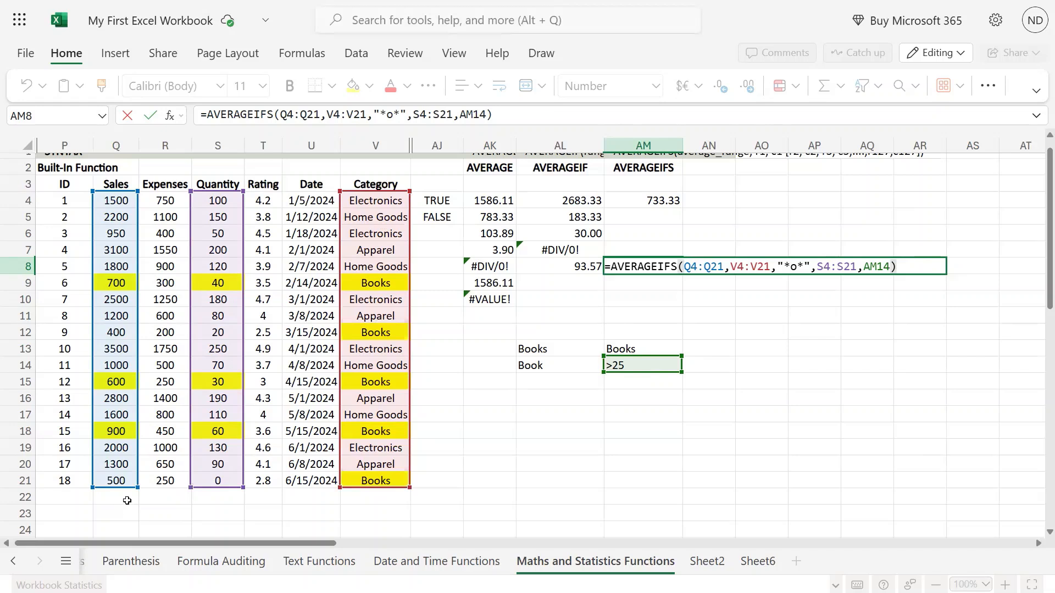
pyautogui.moveTo(136, 487); pyautogui.dragTo(128, 400)
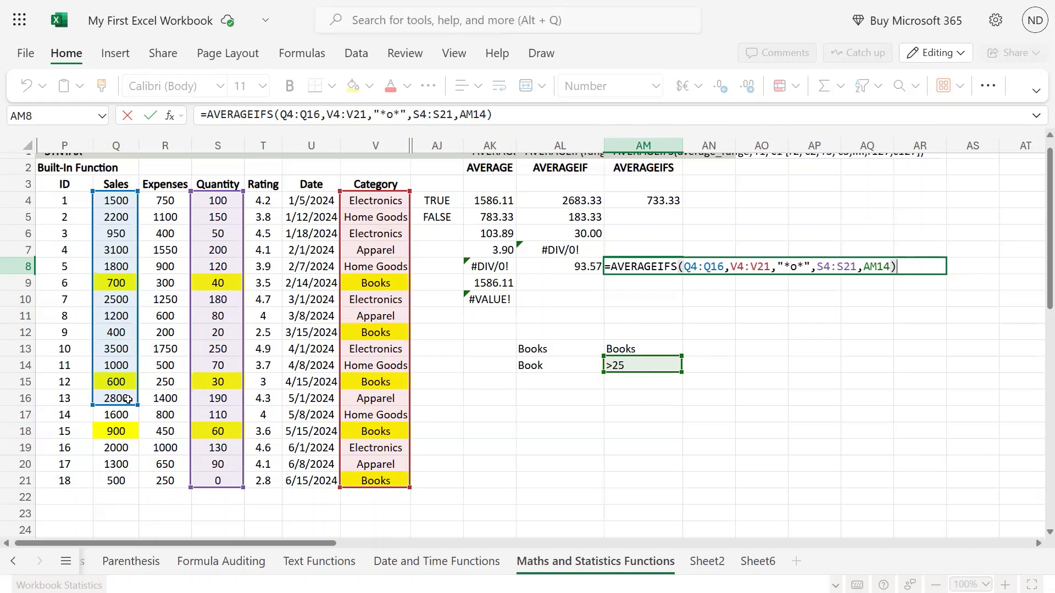
pyautogui.press('Return')
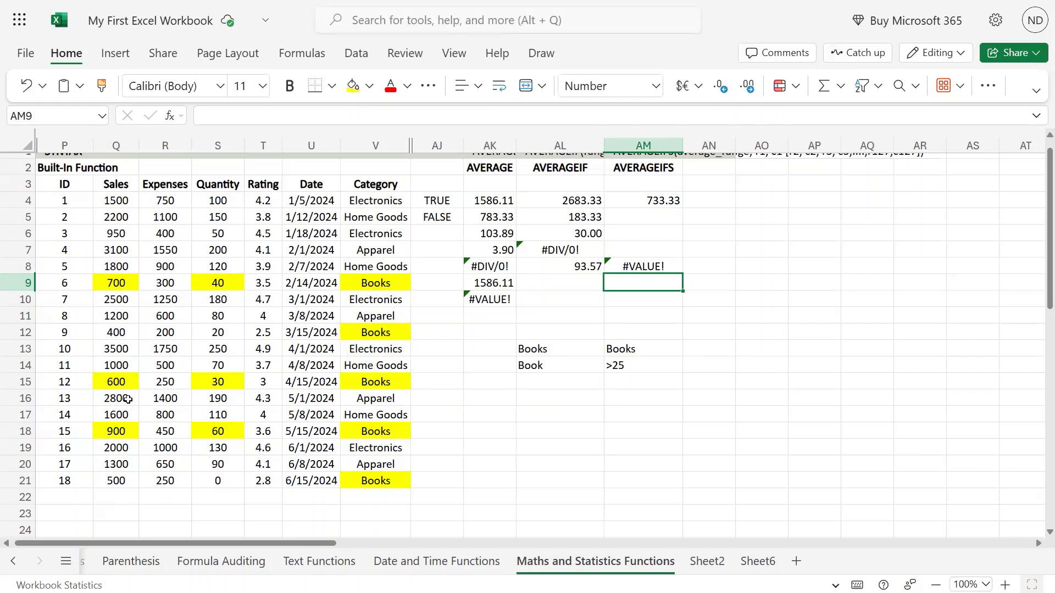
# - Extend the average range in the AM8 formula to Q4:Q21 again
pyautogui.doubleClick(665, 267)
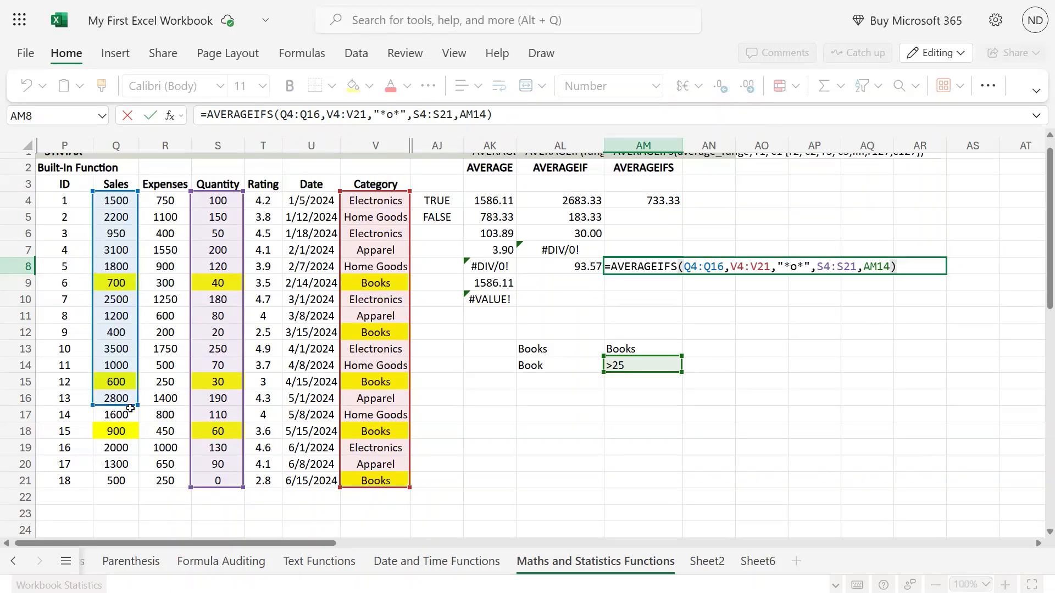
pyautogui.moveTo(136, 405); pyautogui.dragTo(137, 487)
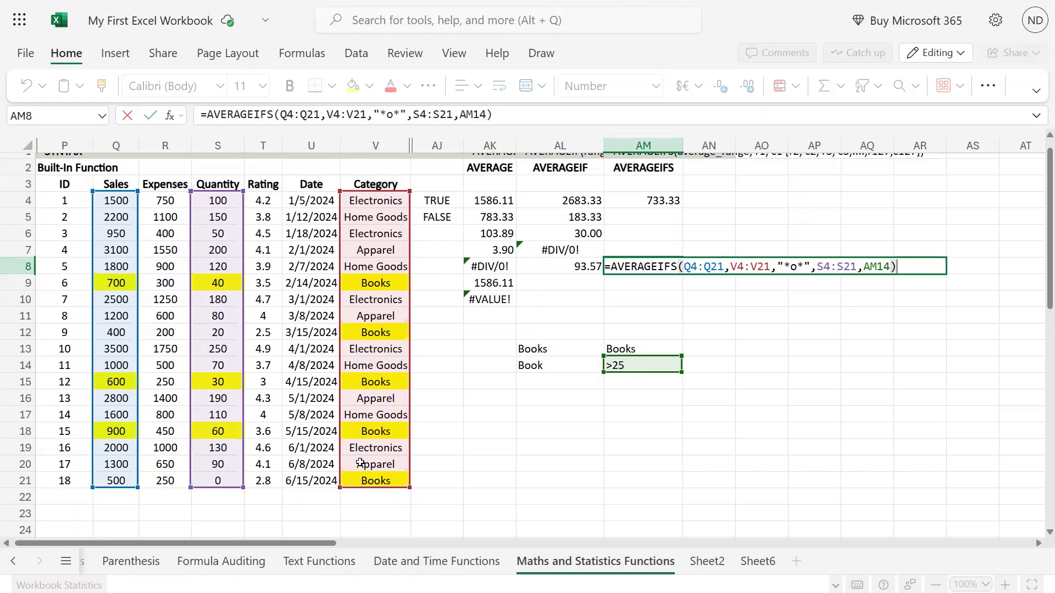
pyautogui.hotkey('ctrl', 'Return')
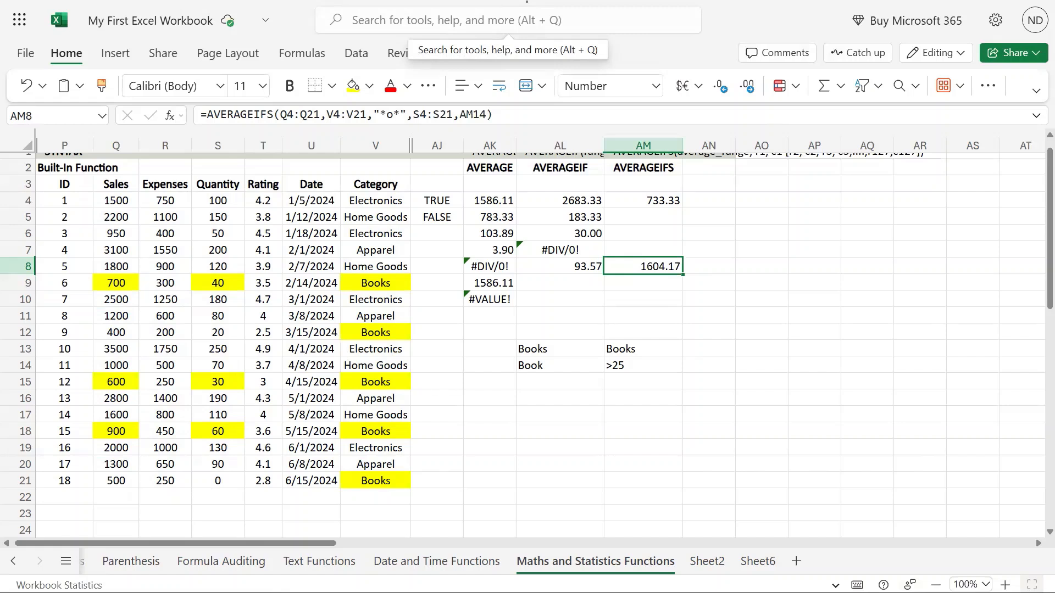
# - Compare the AVERAGEIFS formulas in AM8 and AM4 and the criteria cells they refer to
pyautogui.doubleClick(665, 273)
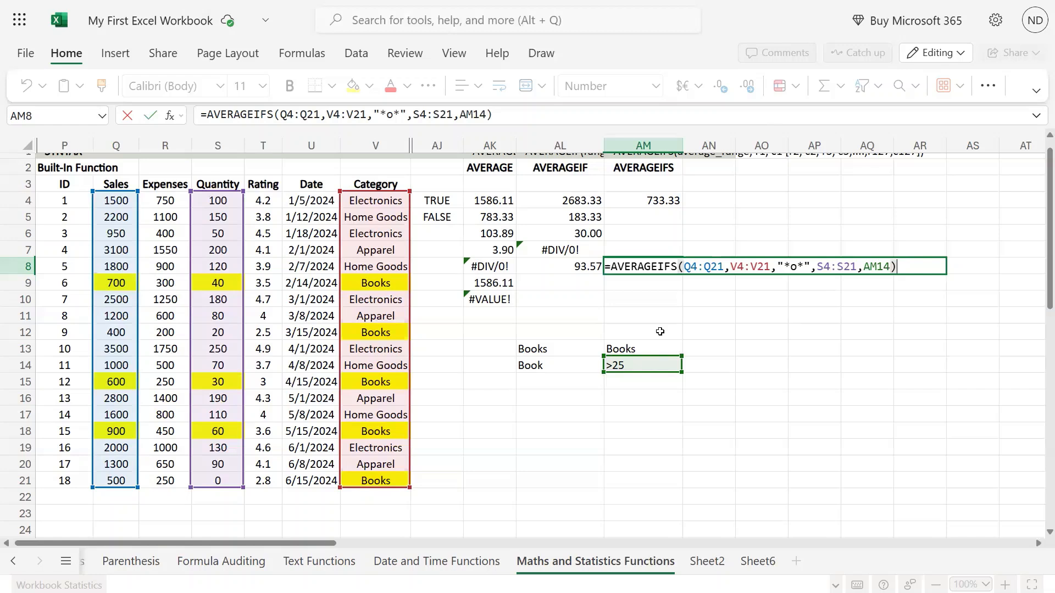
pyautogui.click(647, 351)
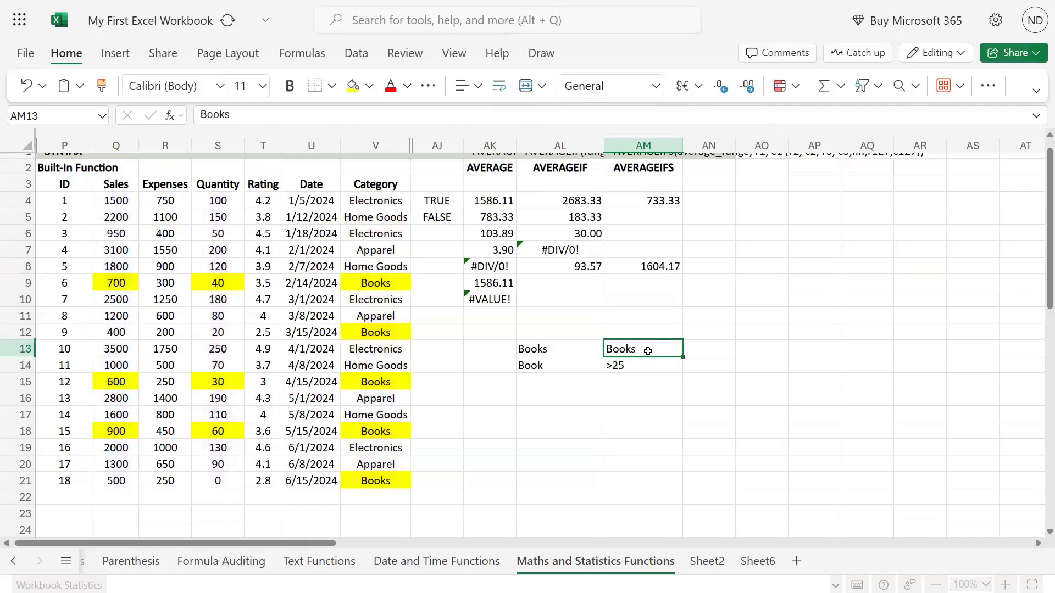
pyautogui.click(675, 199)
pyautogui.press('F2')
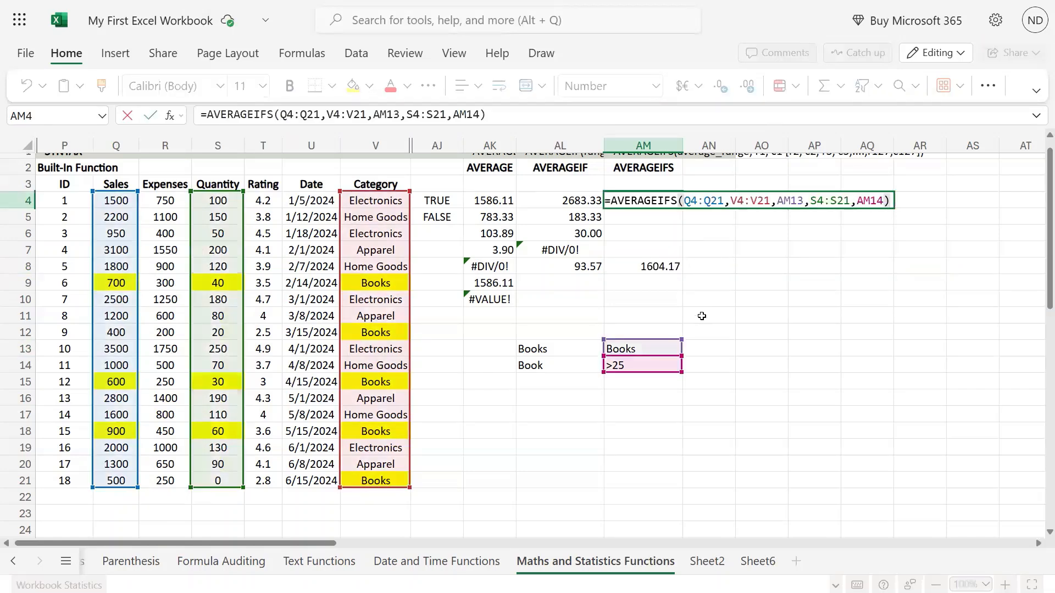
# - Change the category criterion in AM13 to Clothes
pyautogui.click(651, 347)
pyautogui.press('F2')
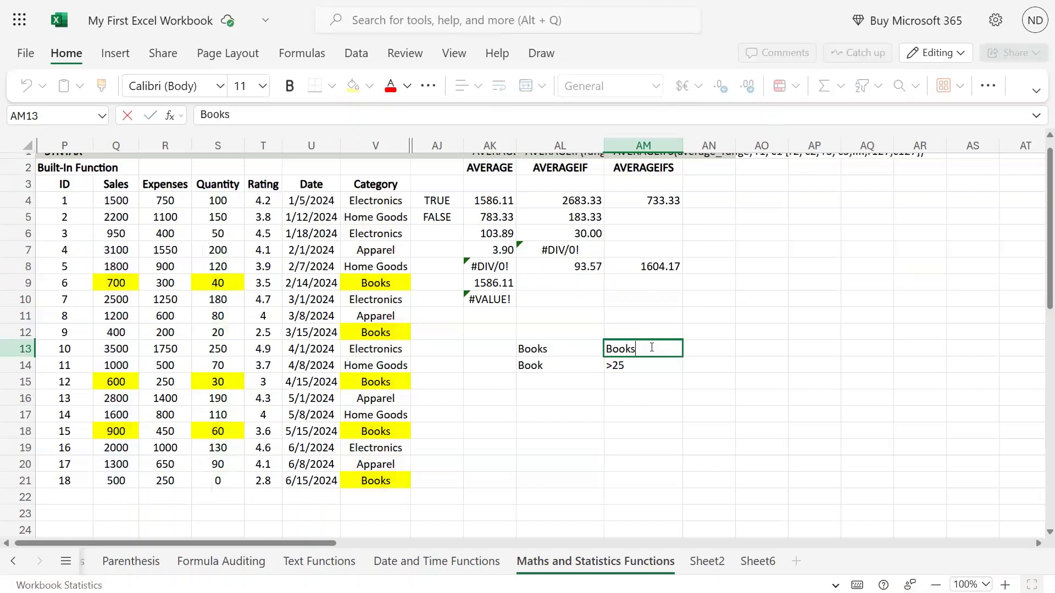
pyautogui.press('BackSpace')
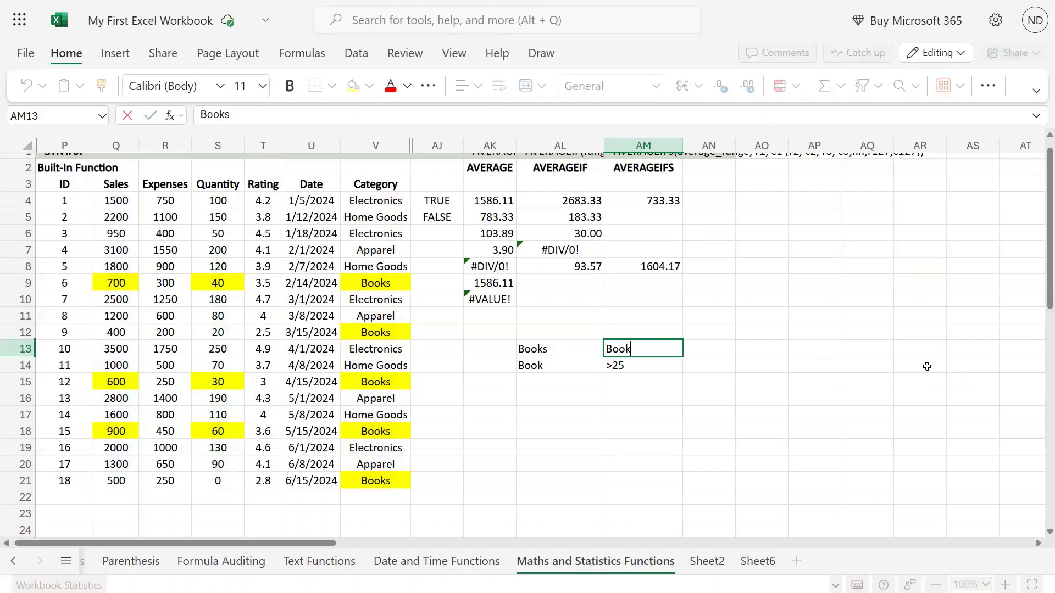
pyautogui.press('BackSpace')
pyautogui.press('BackSpace')
pyautogui.press('BackSpace')
pyautogui.press('BackSpace')
pyautogui.write('Clos')
pyautogui.press('BackSpace')
pyautogui.write('thes')
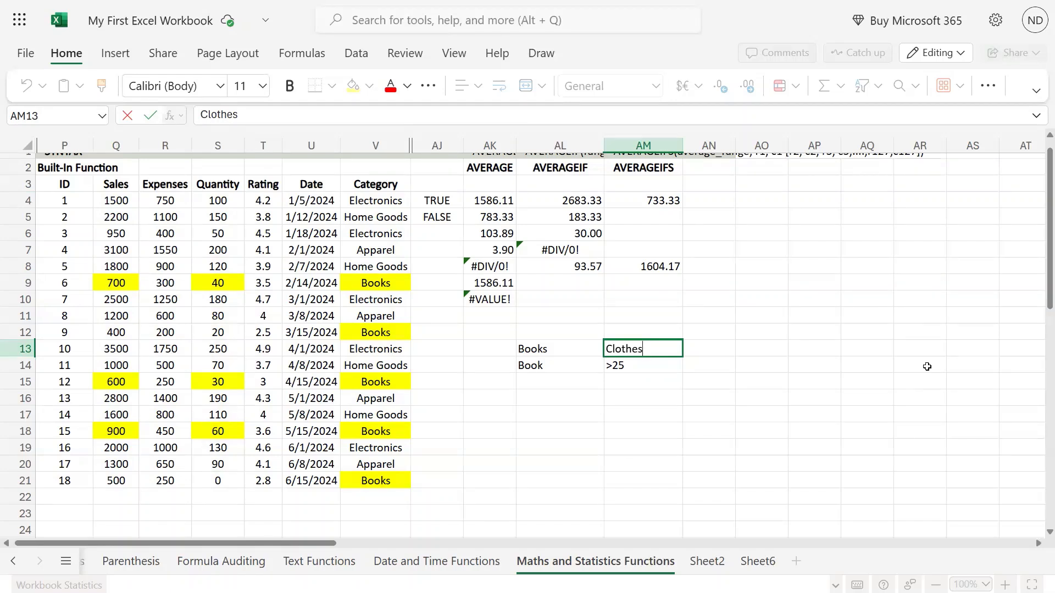
pyautogui.press('Return')
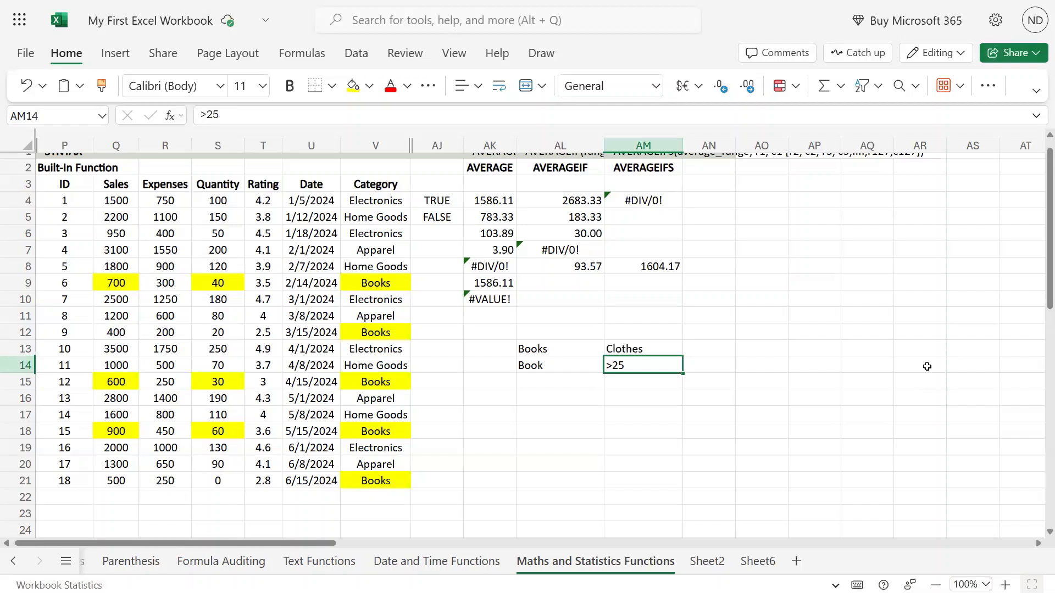
# - Undo the last change to the category criterion in AM13
pyautogui.press('Up')
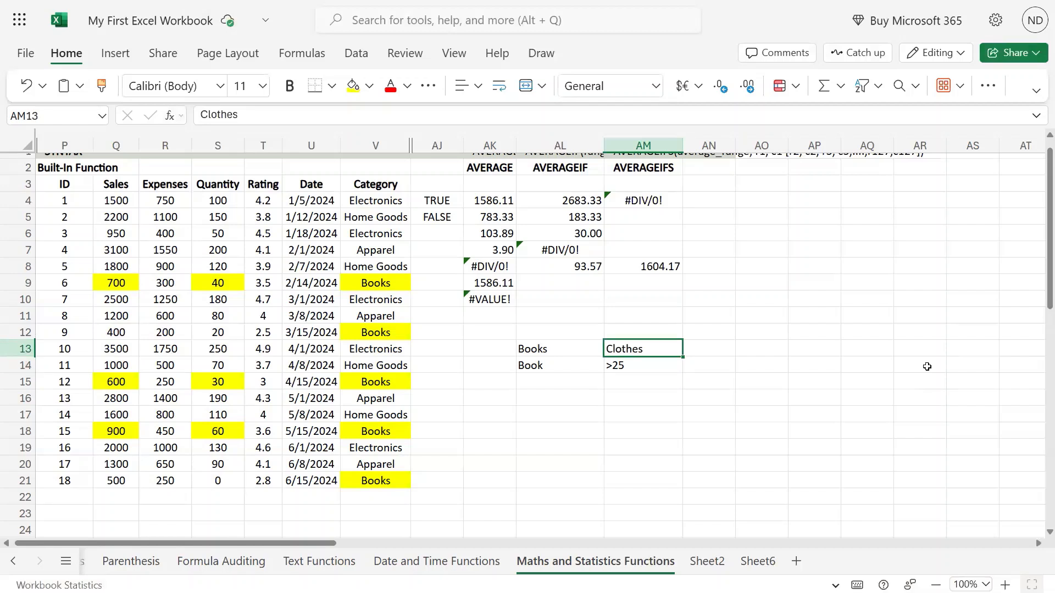
pyautogui.press('Left')
pyautogui.press('Right')
pyautogui.hotkey('ctrl', 'z')
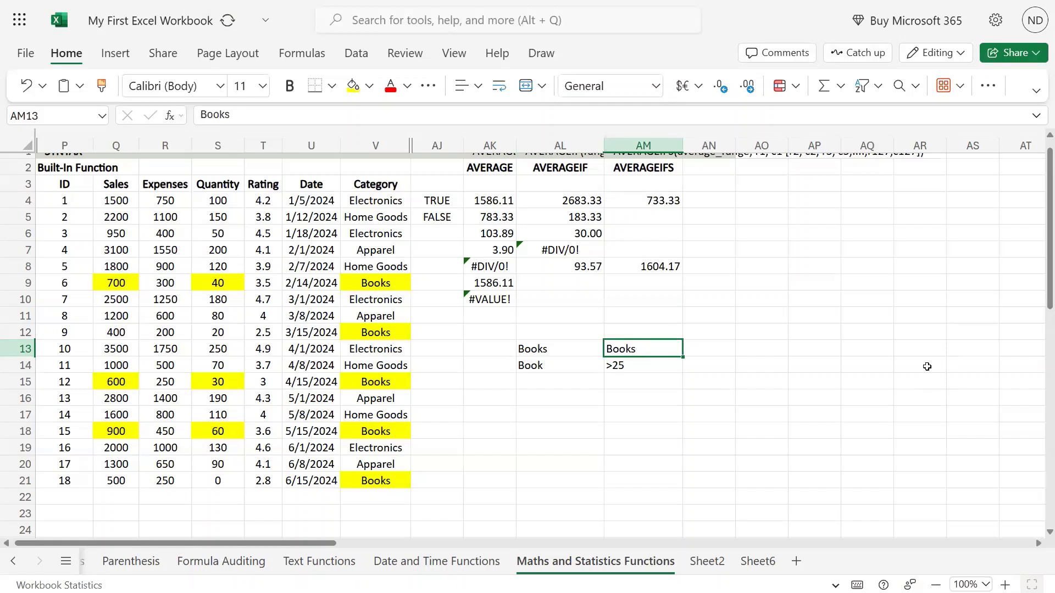
# - Copy the full text of the AVERAGEIFS formula in AM4, leaving that cell as it is
pyautogui.press('Up')
pyautogui.press('Up')
pyautogui.press('Up')
pyautogui.press('Up')
pyautogui.press('Up')
pyautogui.press('Up')
pyautogui.press('Up')
pyautogui.press('Up')
pyautogui.press('Up')
pyautogui.press('F2')
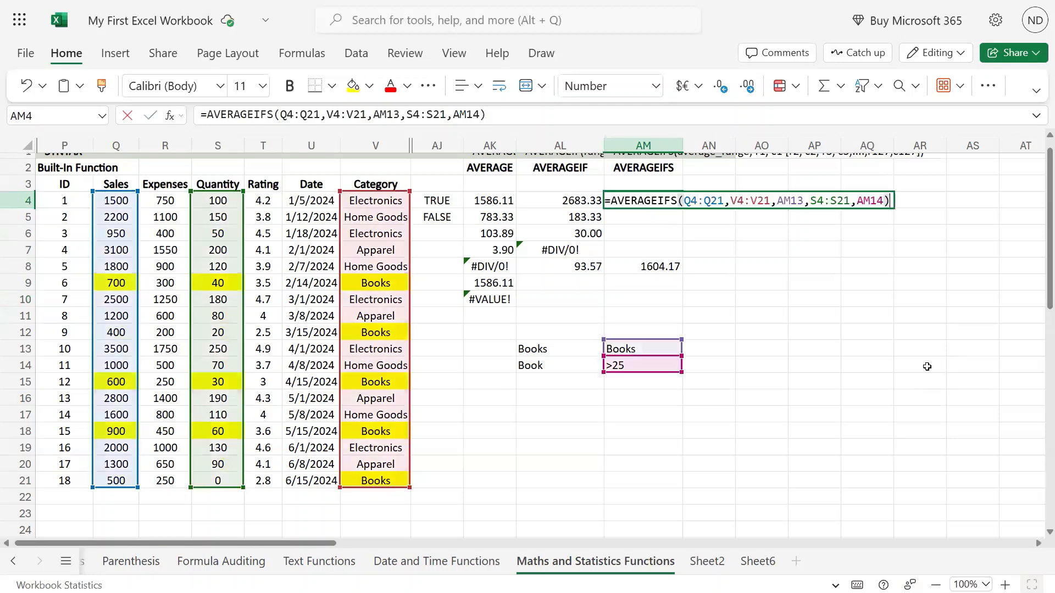
pyautogui.press('Return')
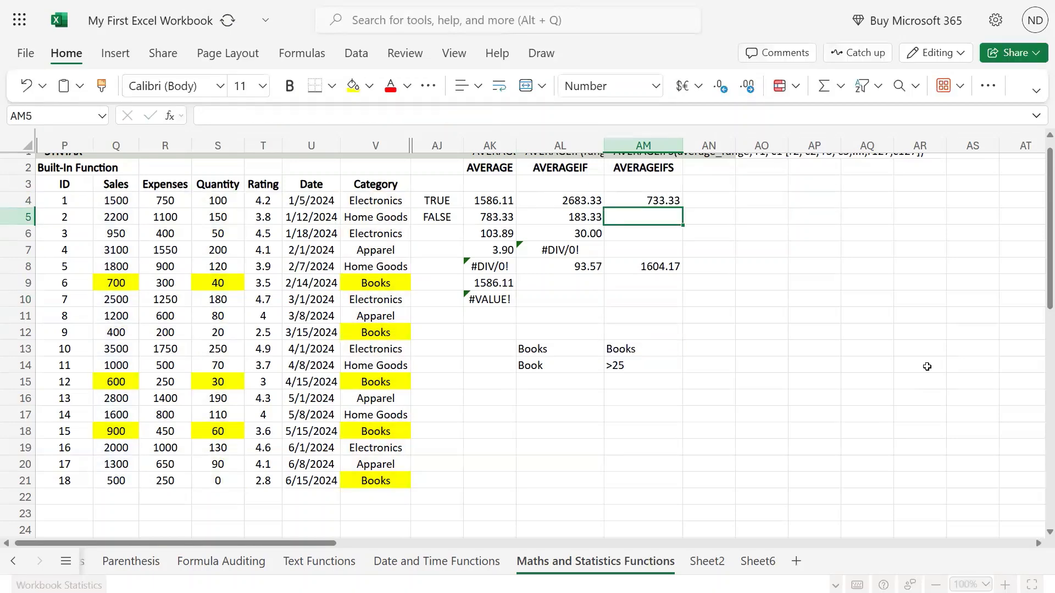
# - Paste the copied formula into AM7 with its category criterion pointing to AM12: =AVERAGEIFS(Q4:Q21,V4:V21,AM12,S4:S21,AM14)
pyautogui.press('Down')
pyautogui.press('Down')
pyautogui.write('=AVERAGEIFS(Q4:Q21,V4:V21,AM13,S4:S21,AM14)')
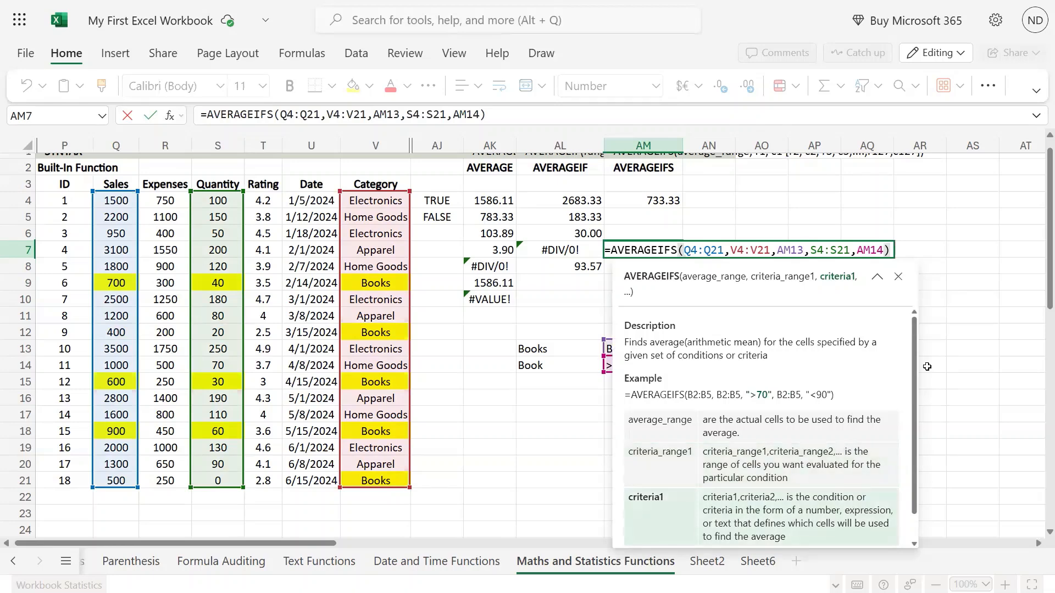
pyautogui.press('BackSpace')
pyautogui.write('2')
pyautogui.press('Return')
# - Enter Books as the category criterion in AM12
pyautogui.press('Down')
pyautogui.press('Down')
pyautogui.press('Down')
pyautogui.press('Down')
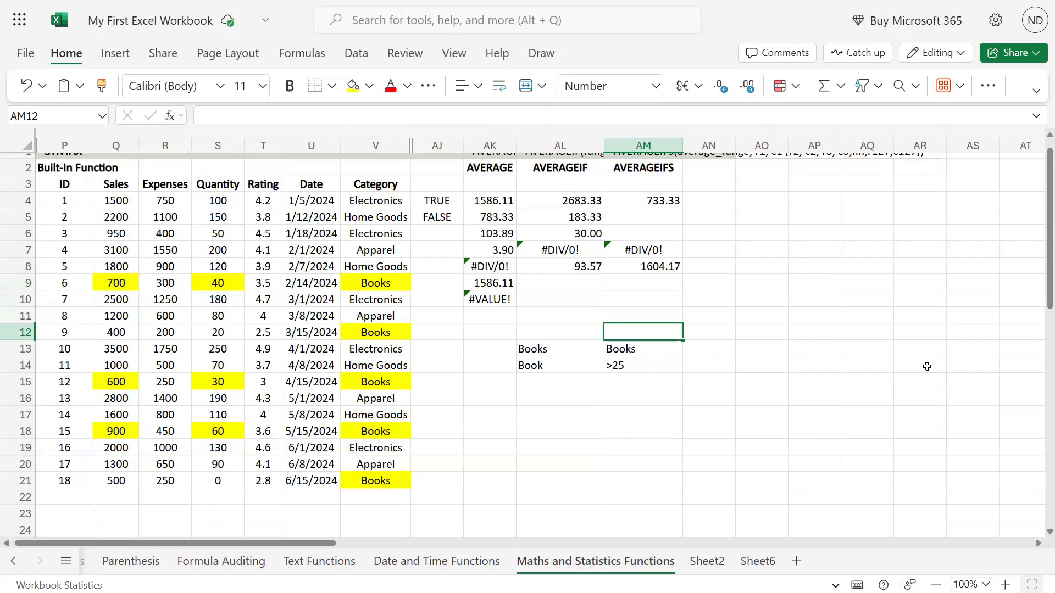
pyautogui.write('Ctrl')
pyautogui.press('BackSpace')
pyautogui.press('BackSpace')
pyautogui.press('BackSpace')
pyautogui.press('BackSpace')
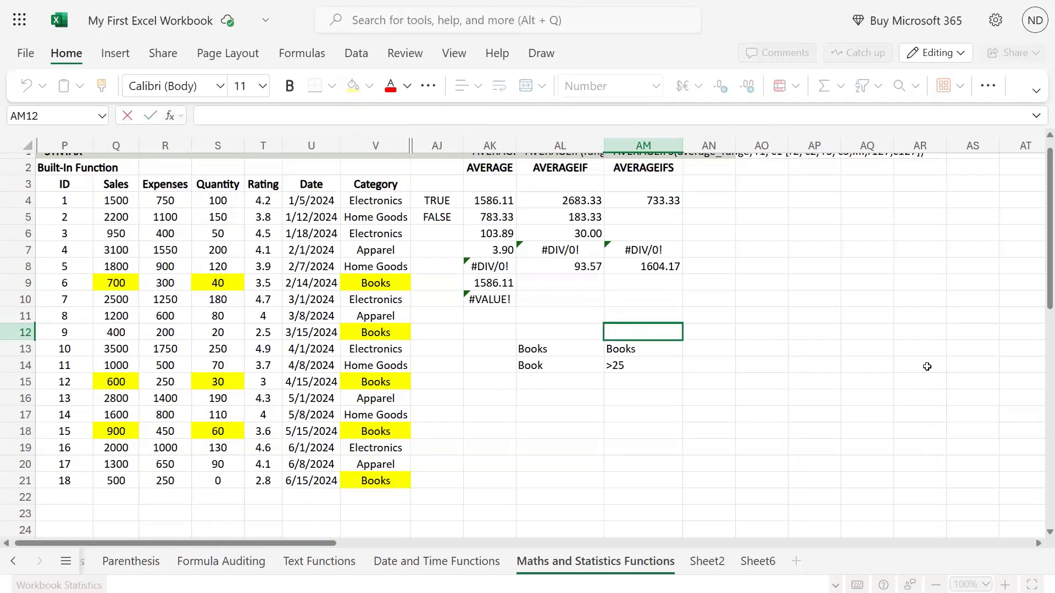
pyautogui.write('Boo')
pyautogui.press('Return')
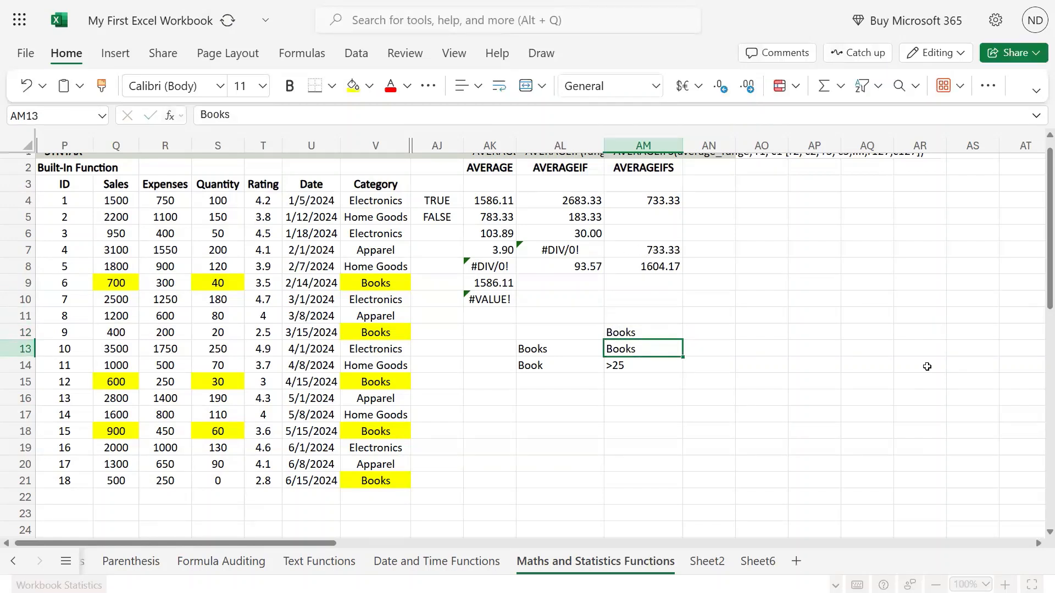
# - Replace the category criterion in AM12 with Clothes
pyautogui.press('Up')
pyautogui.press('F2')
pyautogui.press('BackSpace')
pyautogui.press('BackSpace')
pyautogui.press('BackSpace')
pyautogui.press('BackSpace')
pyautogui.press('BackSpace')
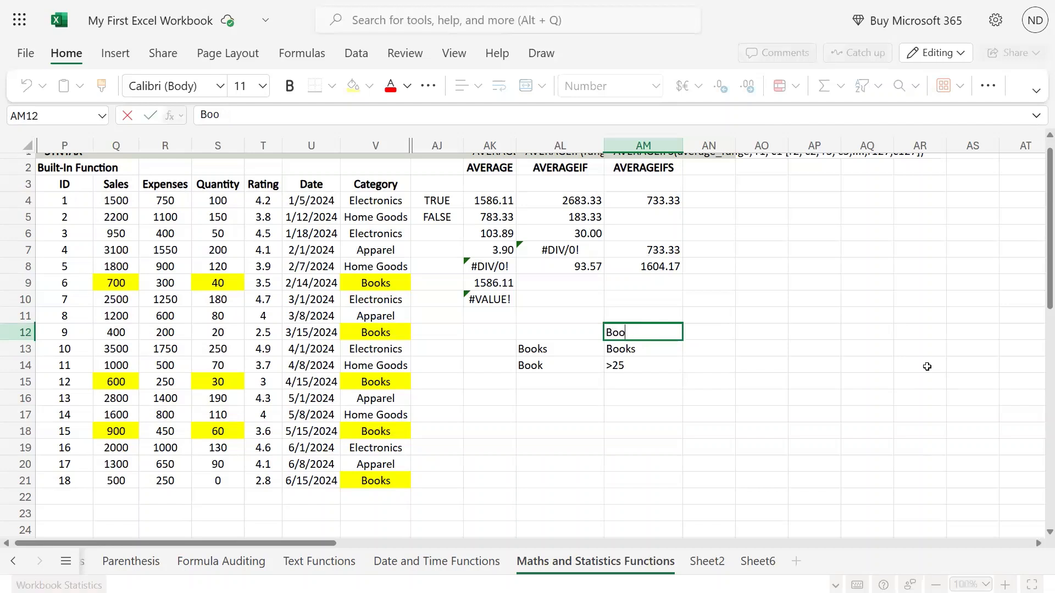
pyautogui.write('CLothes')
pyautogui.press('BackSpace')
pyautogui.press('BackSpace')
pyautogui.press('BackSpace')
pyautogui.press('BackSpace')
pyautogui.press('BackSpace')
pyautogui.press('BackSpace')
pyautogui.press('BackSpace')
pyautogui.write('Clothes')
pyautogui.press('Return')
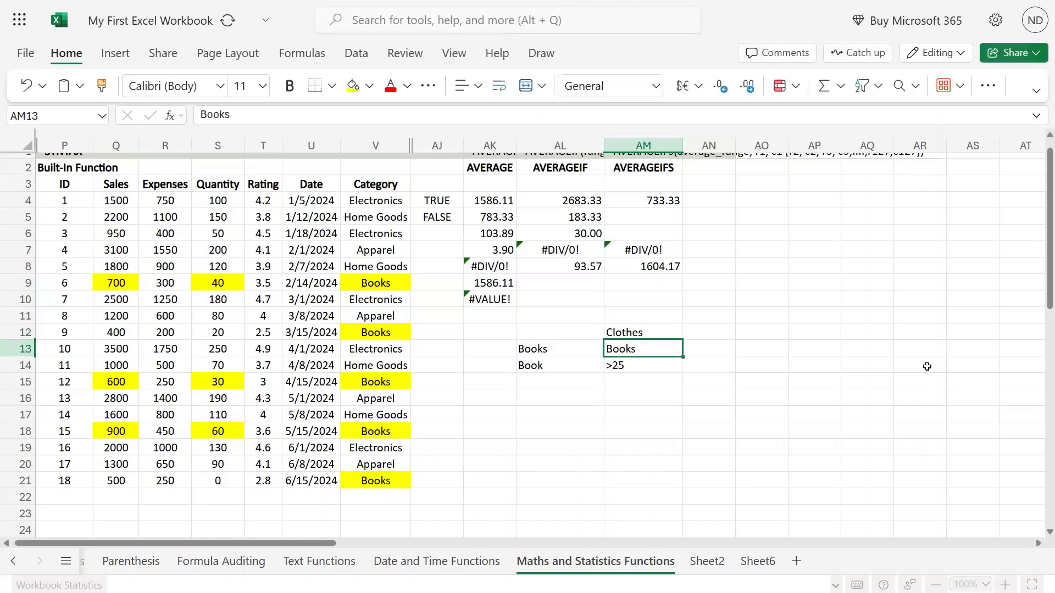
# - Review the AM7 formula, the criterion in AM13 and the Category range V4:V21
pyautogui.press('Up')
pyautogui.press('Up')
pyautogui.press('Up')
pyautogui.press('Up')
pyautogui.press('Up')
pyautogui.press('Up')
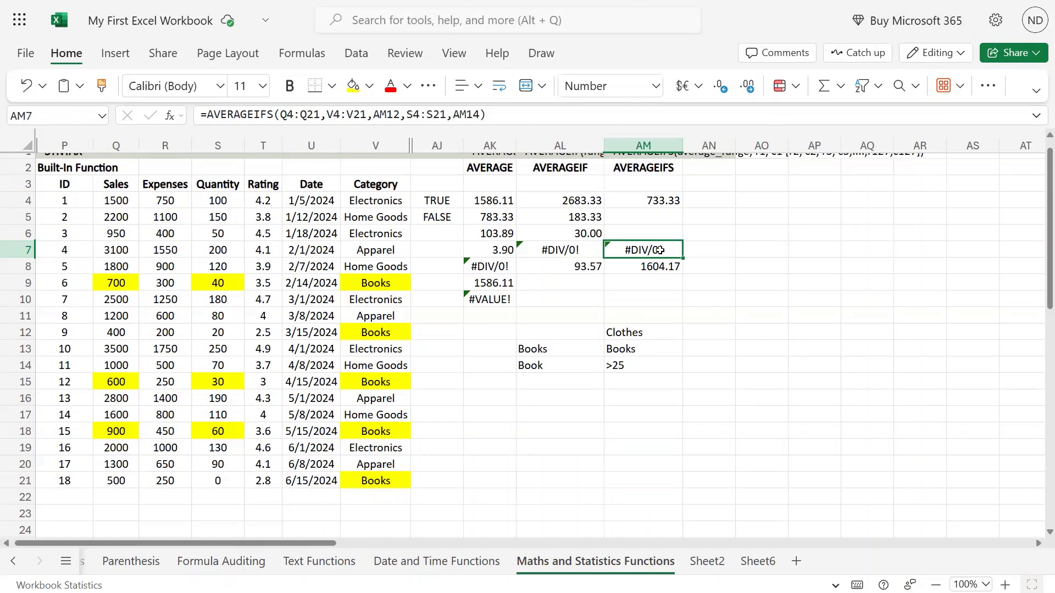
pyautogui.click(650, 349)
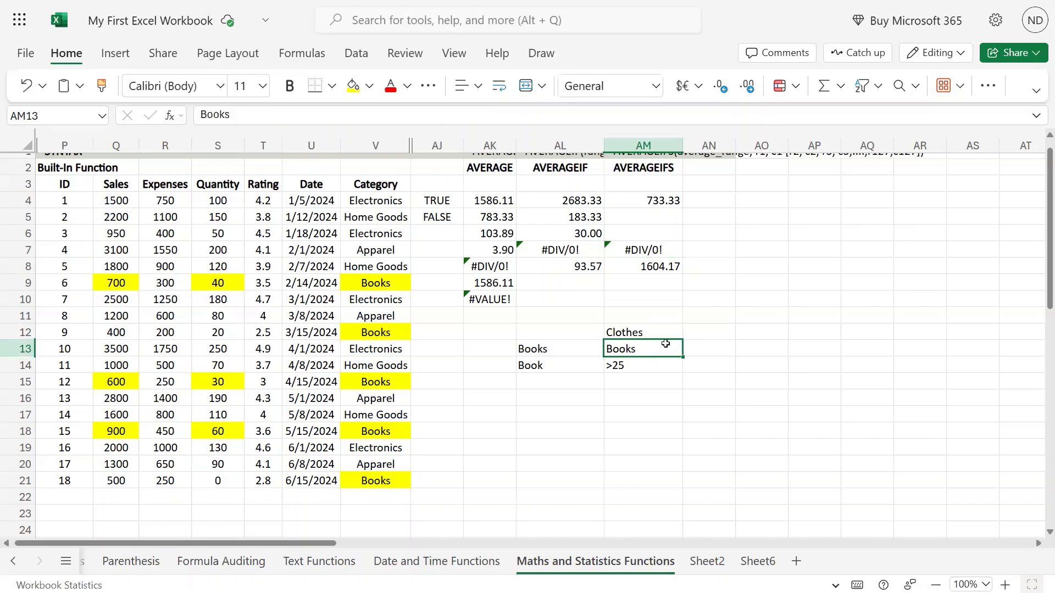
pyautogui.moveTo(391, 200); pyautogui.dragTo(387, 482)
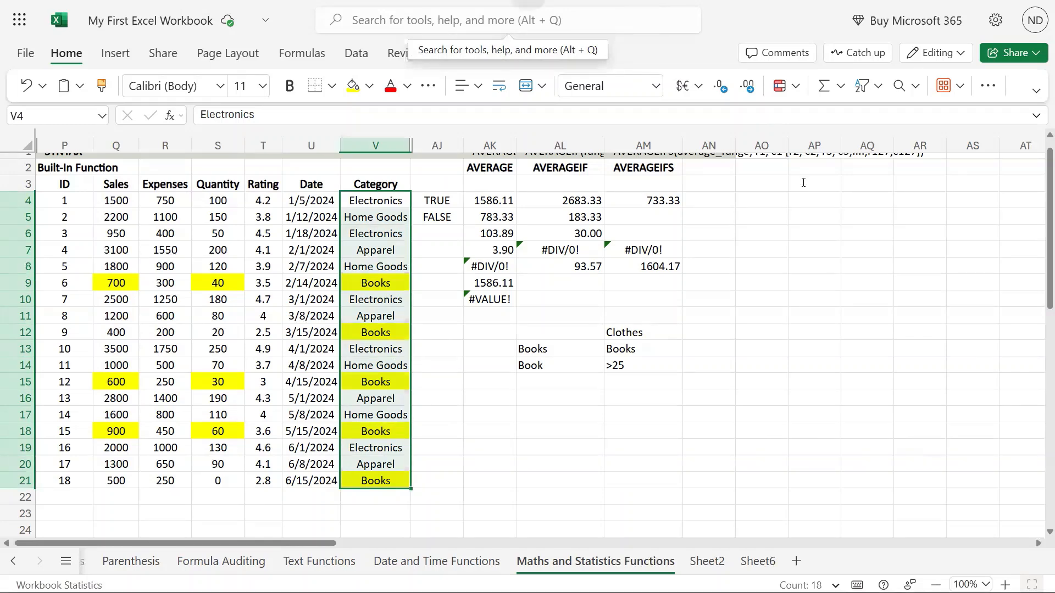
pyautogui.click(663, 213)
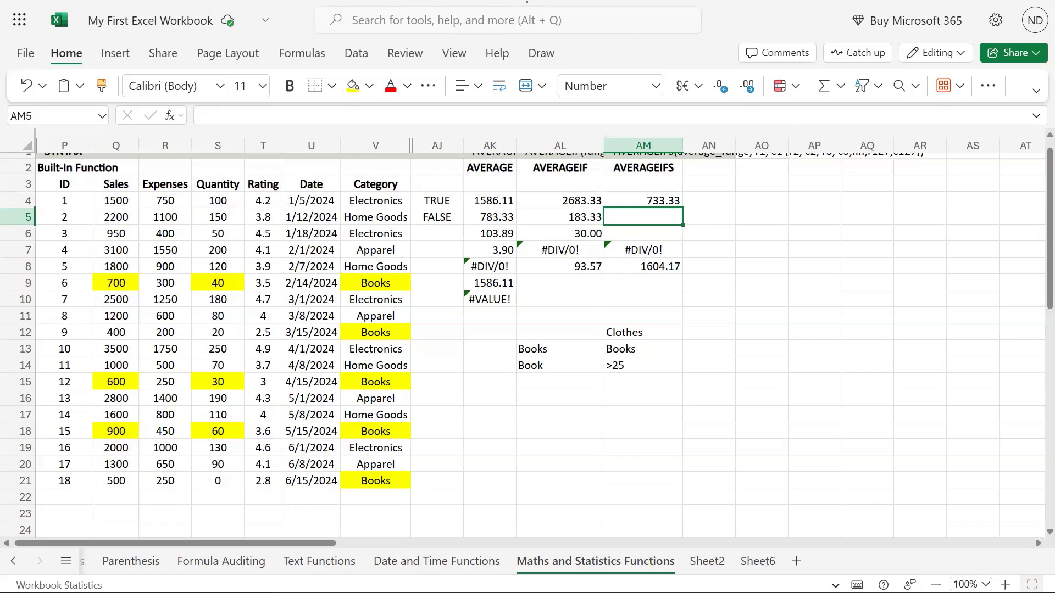
pyautogui.moveTo(527, 2)
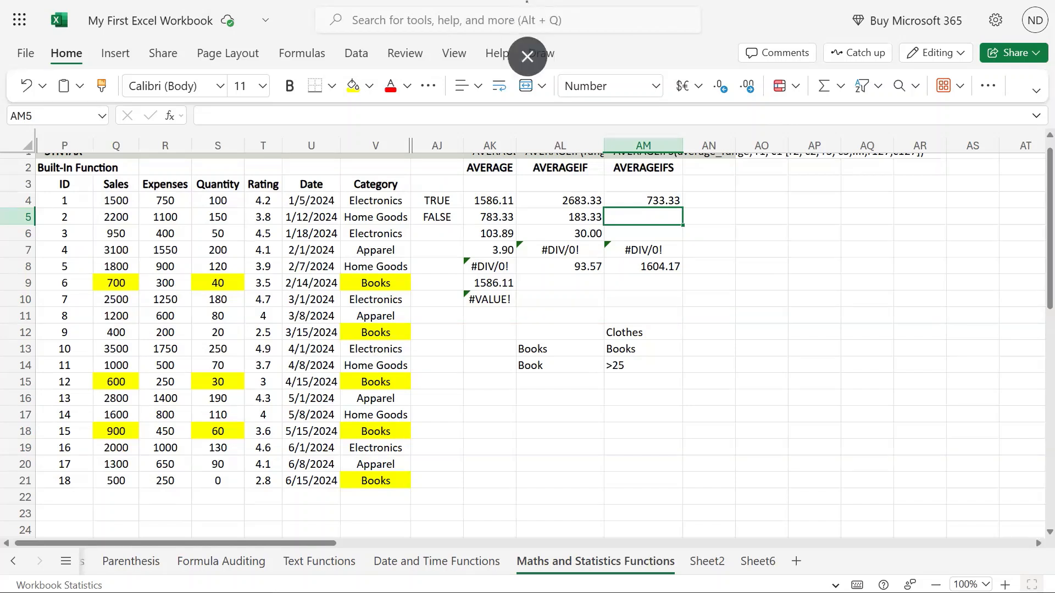